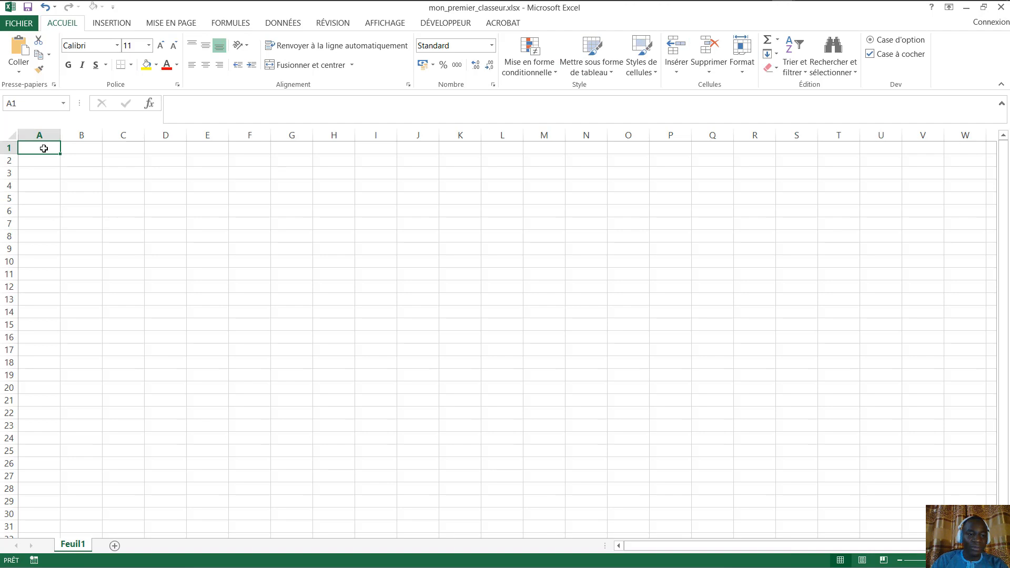
# - Select several cell ranges on the empty sheet, ending on a single cell
pyautogui.moveTo(43, 147); pyautogui.dragTo(123, 195)
pyautogui.moveTo(782, 486); pyautogui.dragTo(684, 476)
pyautogui.click(679, 474)
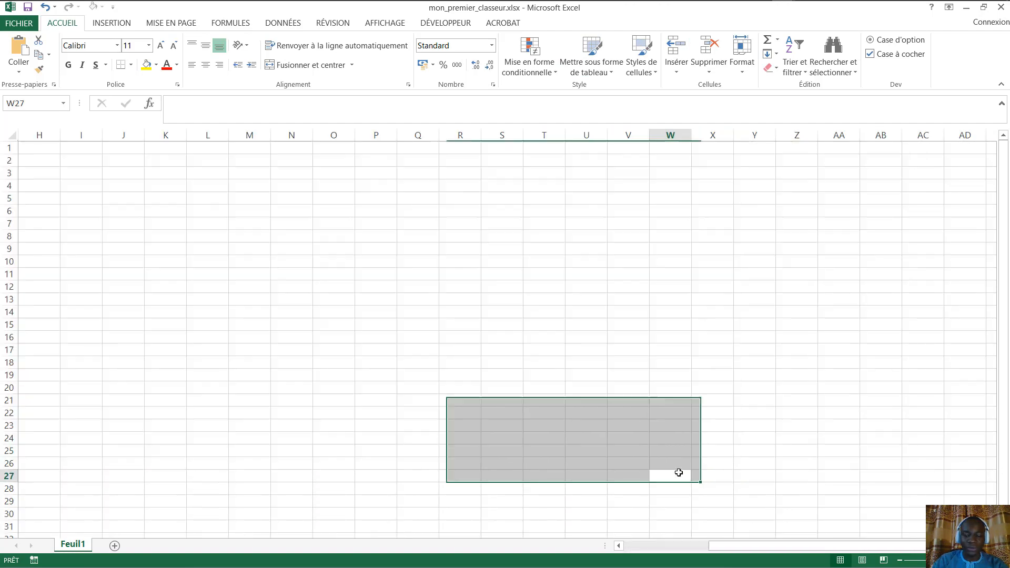
pyautogui.moveTo(871, 547); pyautogui.dragTo(778, 549)
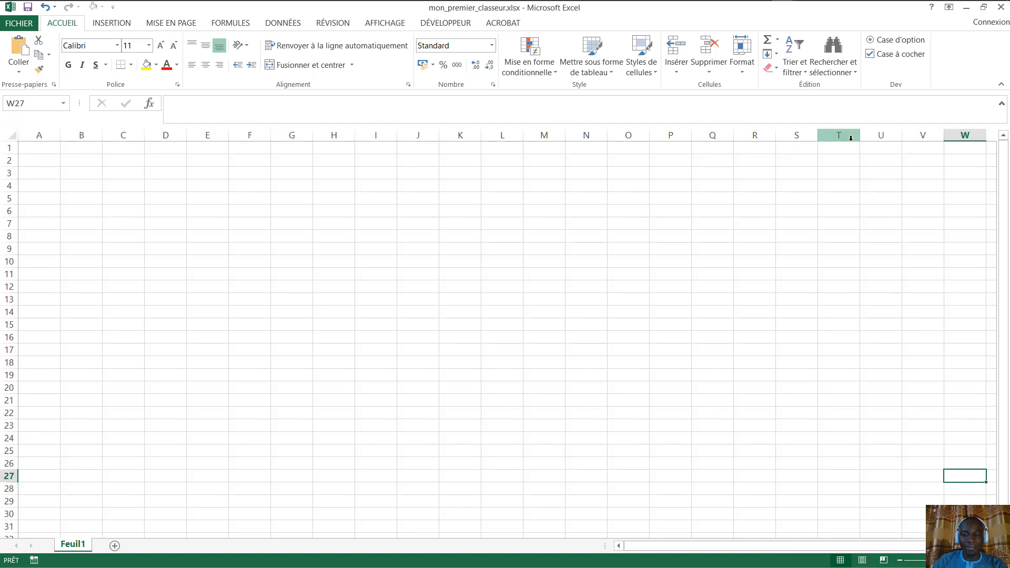
# - Rename the Feuil1 sheet to 'ma_premiere_feuiille'
pyautogui.doubleClick(72, 545)
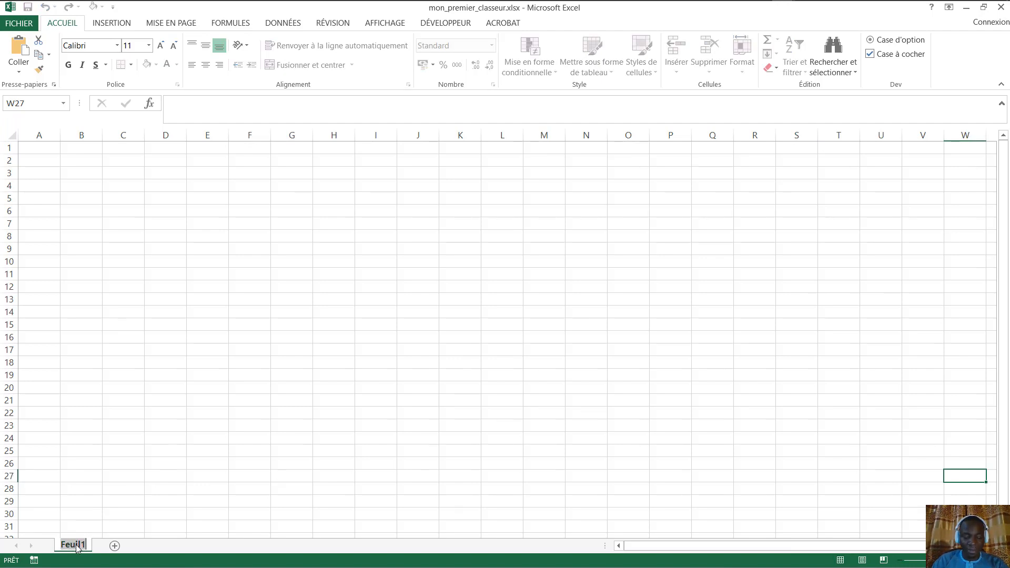
pyautogui.write('ma_p')
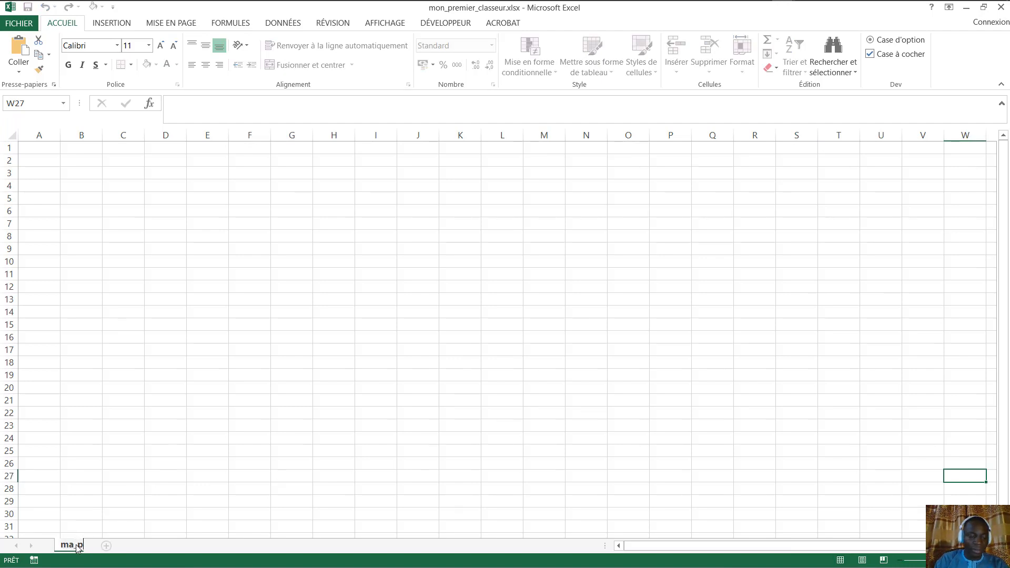
pyautogui.write('remiere_feuiille')
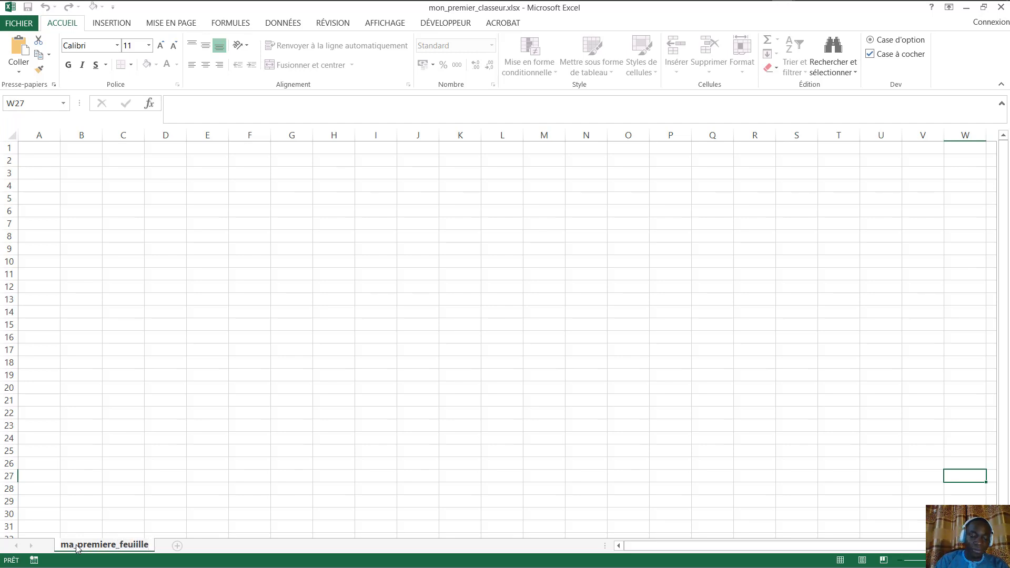
pyautogui.press('Return')
pyautogui.press('Return')
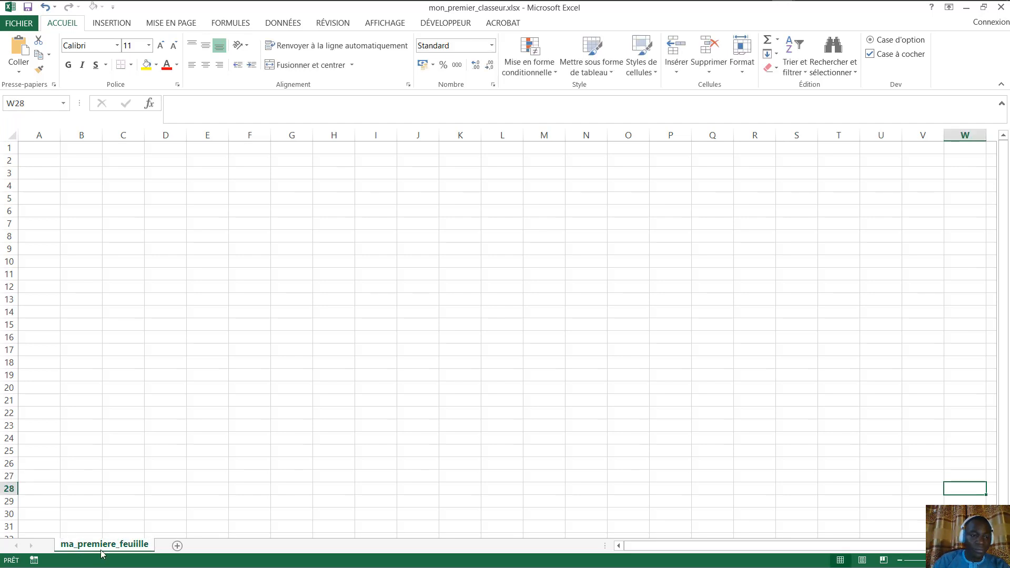
# - Enter the word 'Texte' in cell A2
pyautogui.click(46, 159)
pyautogui.write('Texte')
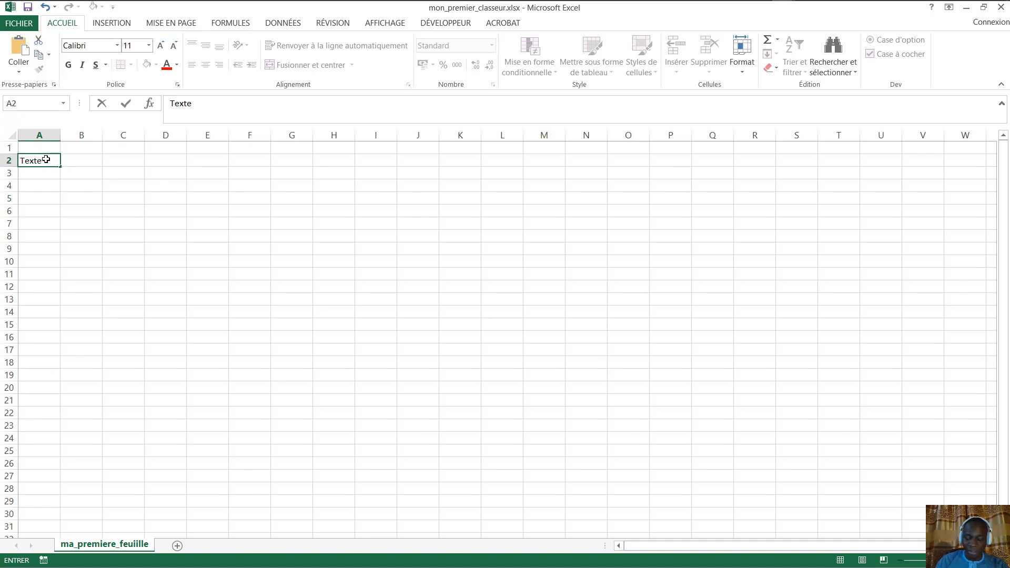
pyautogui.press('Return')
# - Format A2's text in Arial and enlarge it to size 24
pyautogui.click(46, 159)
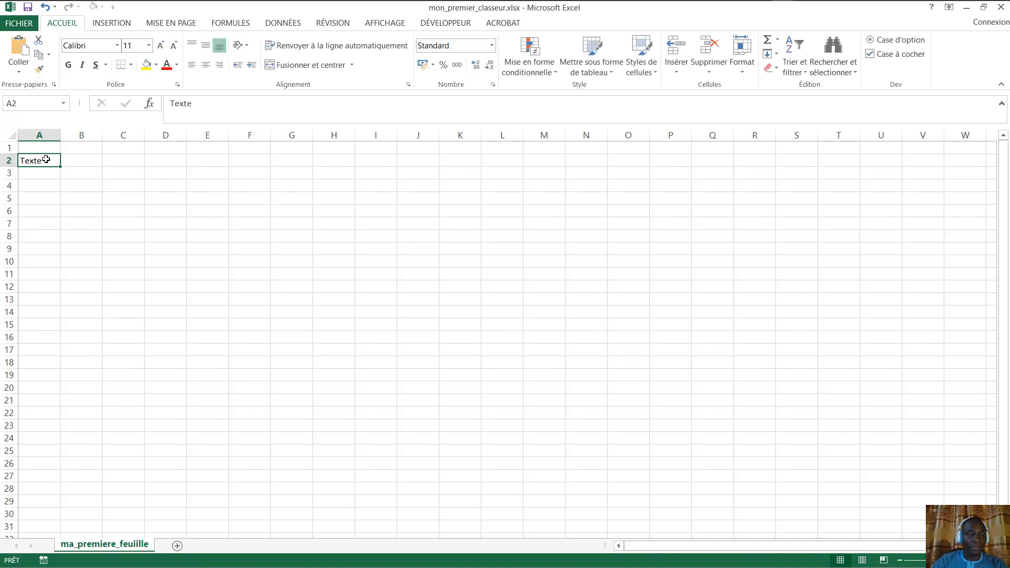
pyautogui.click(117, 45)
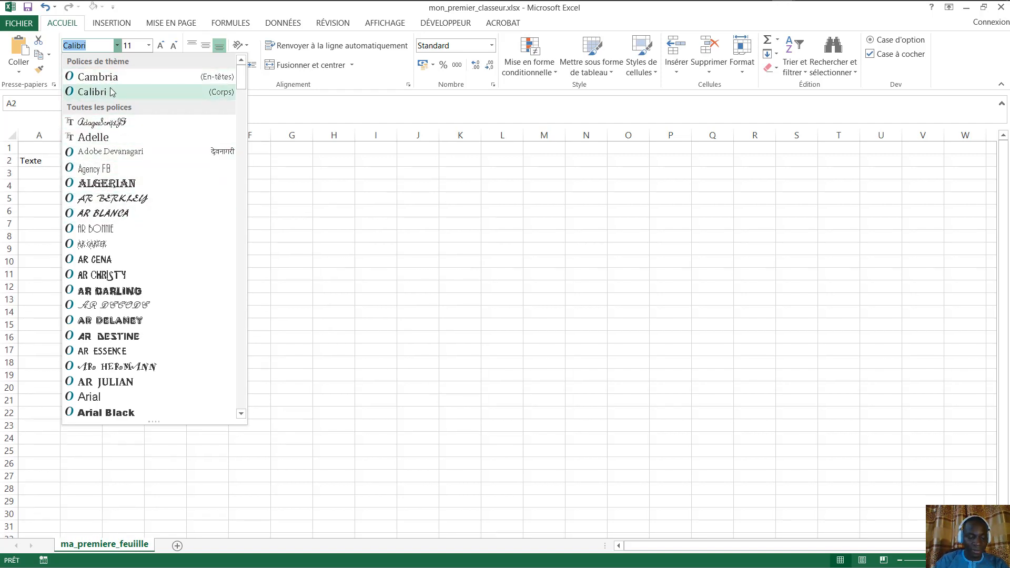
pyautogui.write('Arial')
pyautogui.press('Return')
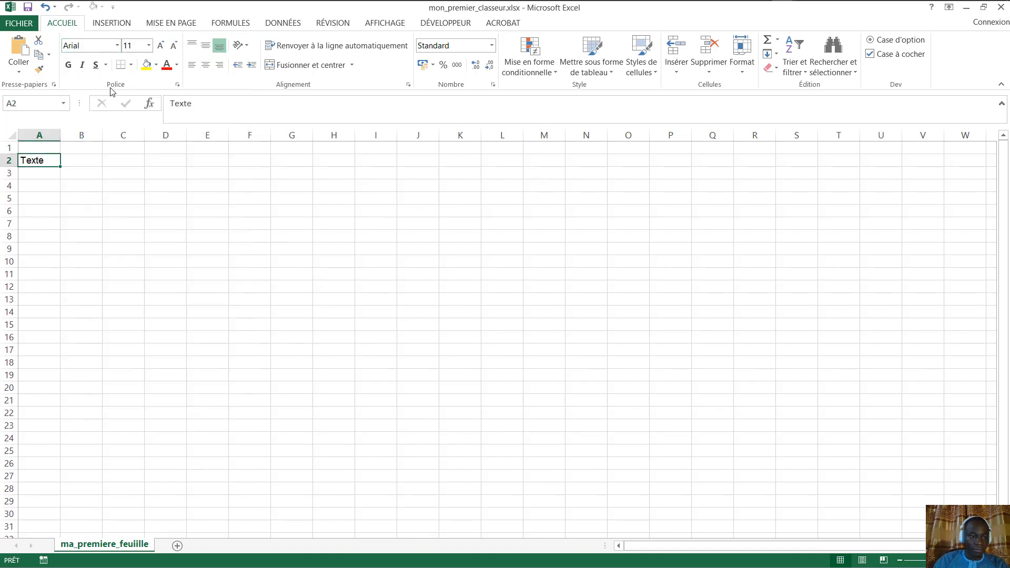
pyautogui.click(165, 46)
pyautogui.click(166, 46)
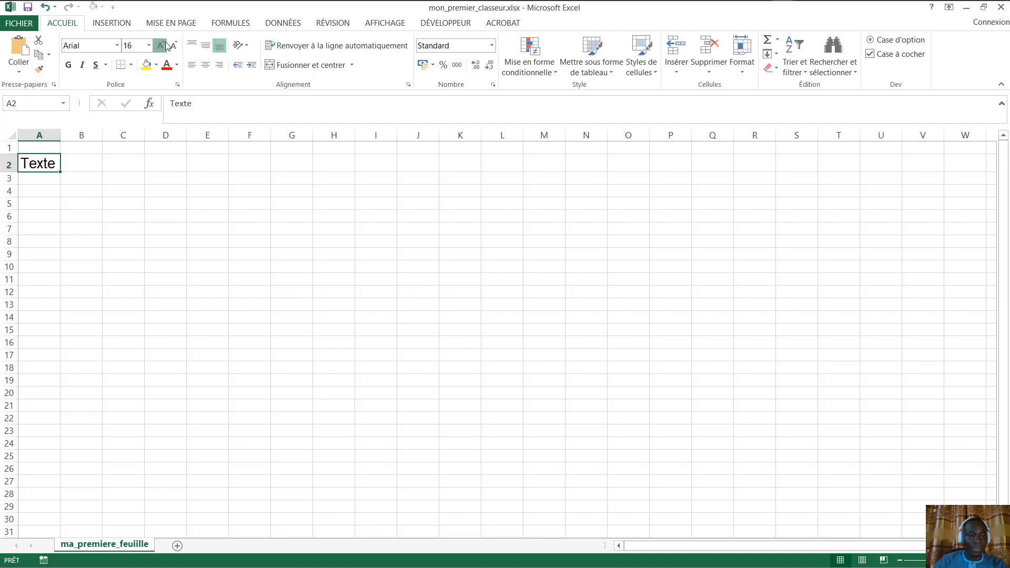
pyautogui.click(165, 46)
pyautogui.click(166, 46)
pyautogui.click(167, 46)
pyautogui.click(166, 46)
pyautogui.click(135, 169)
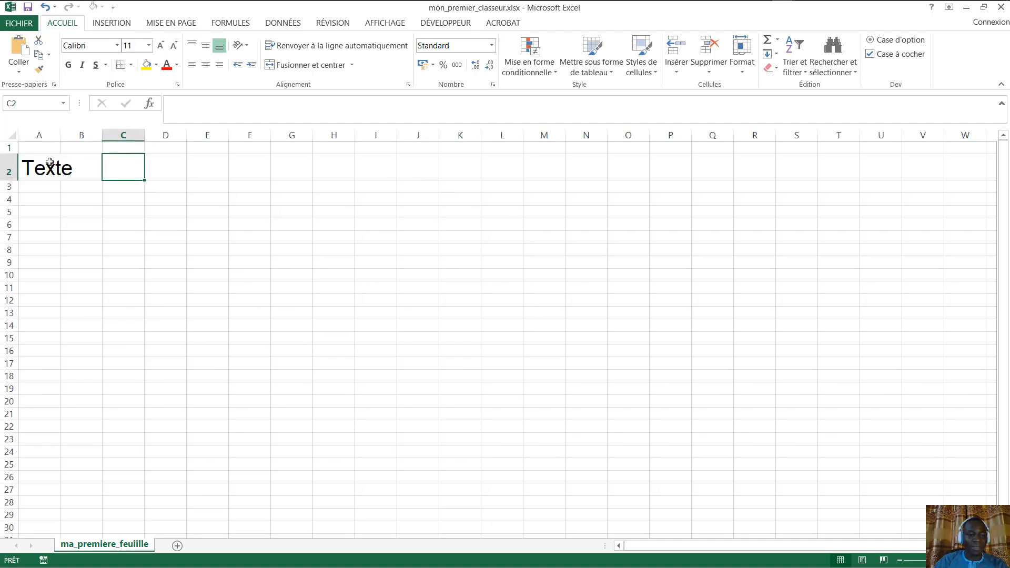
# - Autofit column A to the enlarged Texte and reselect A2
pyautogui.doubleClick(61, 136)
pyautogui.click(171, 166)
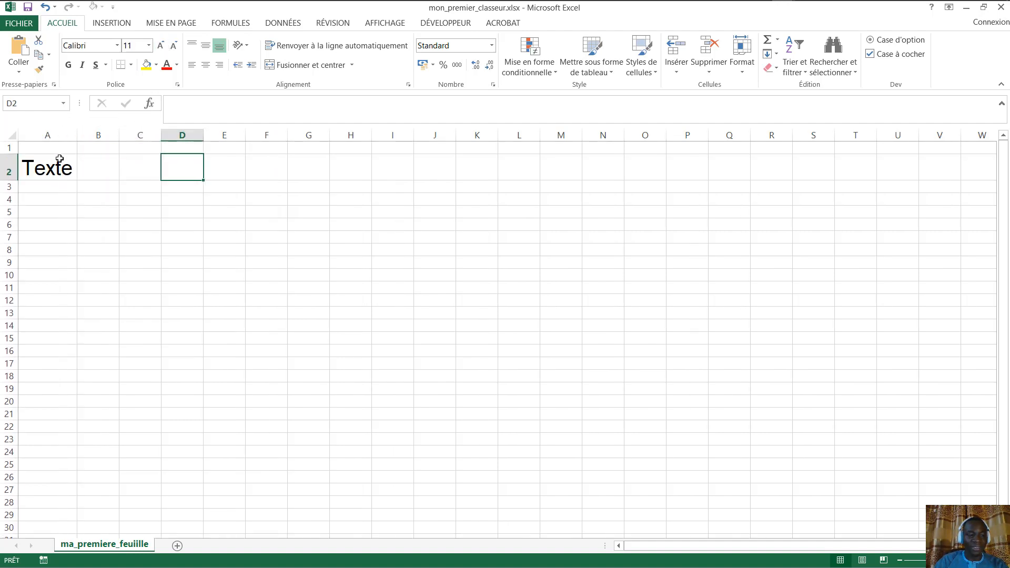
pyautogui.click(59, 159)
pyautogui.click(210, 169)
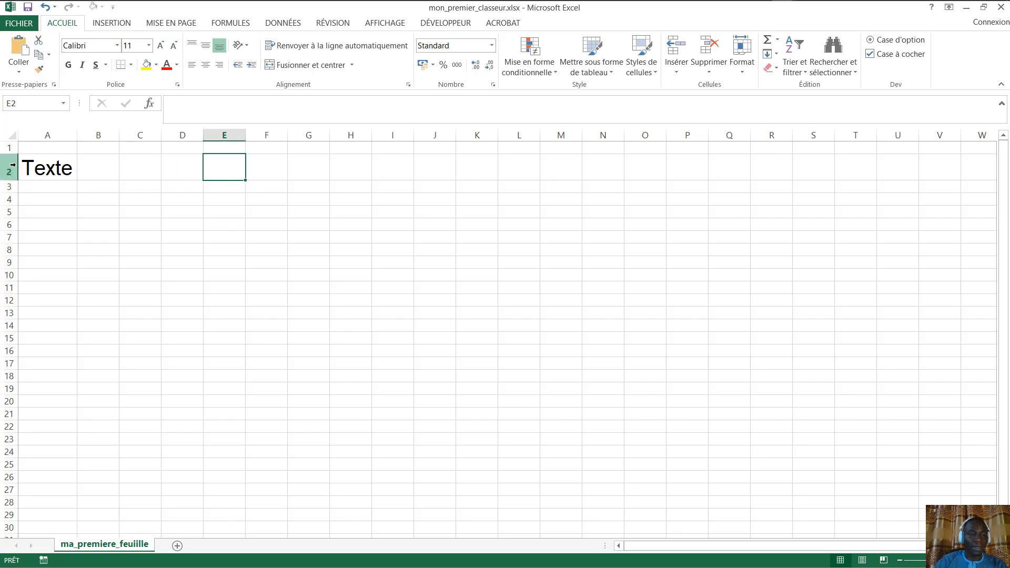
pyautogui.click(52, 162)
# - Drag A2's fill handle down to A15, then scroll to check the filled Texte cells
pyautogui.moveTo(79, 180); pyautogui.dragTo(79, 180)
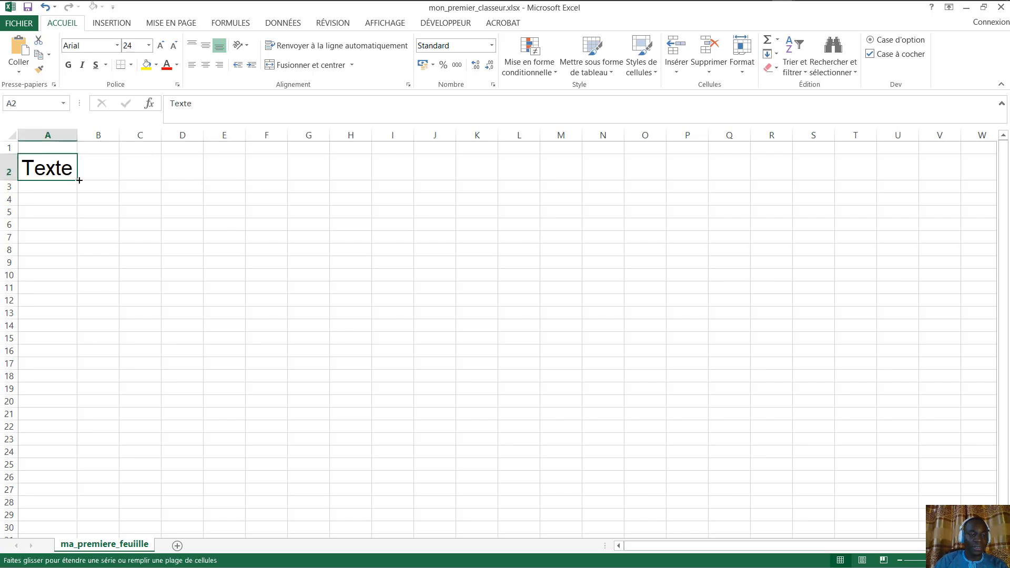
pyautogui.moveTo(67, 227); pyautogui.dragTo(67, 346)
pyautogui.scroll(-3, 99, 298)
pyautogui.scroll(3, 92, 259)
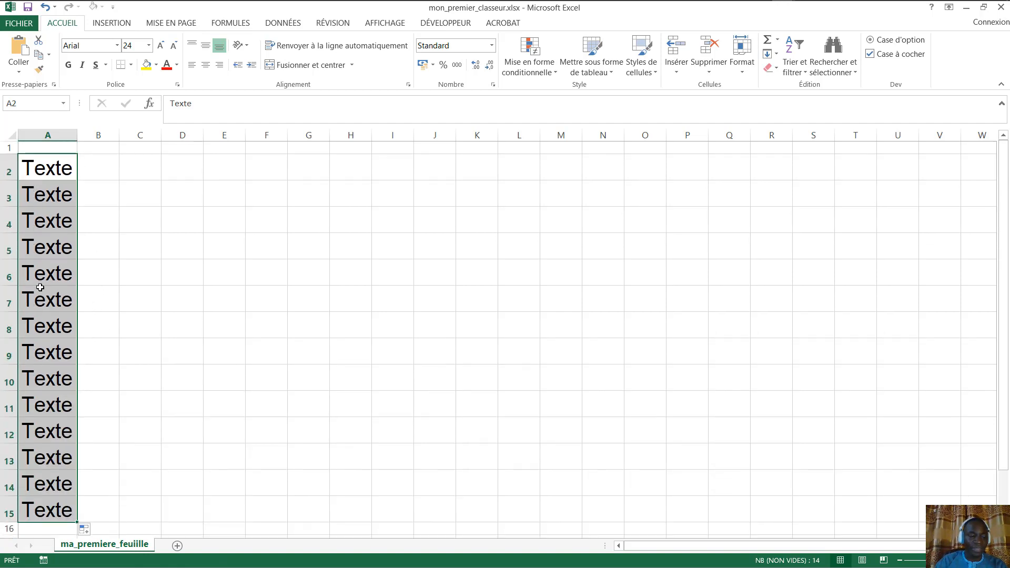
pyautogui.scroll(-4, 85, 356)
pyautogui.scroll(4, 63, 247)
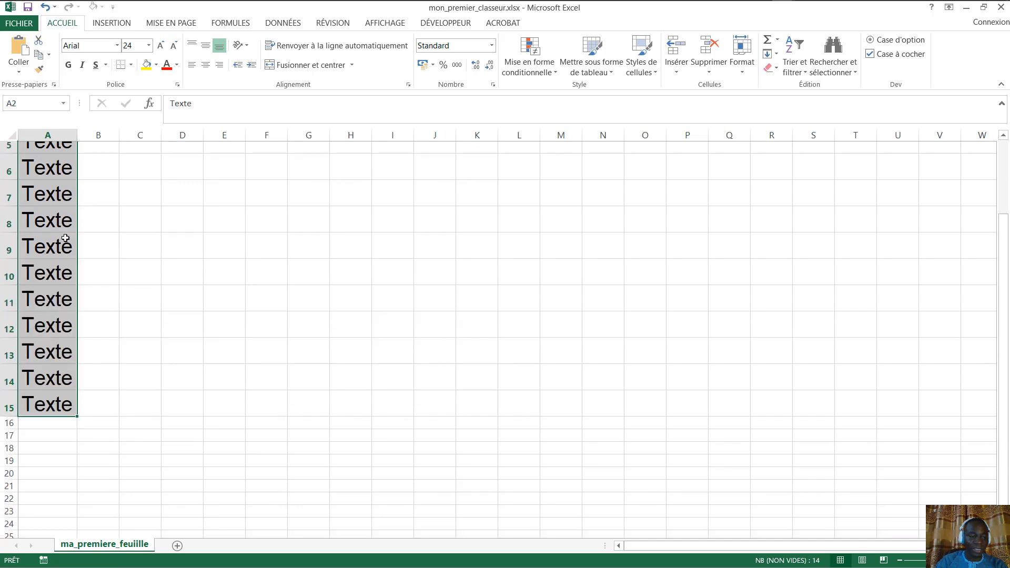
pyautogui.scroll(-3, 53, 421)
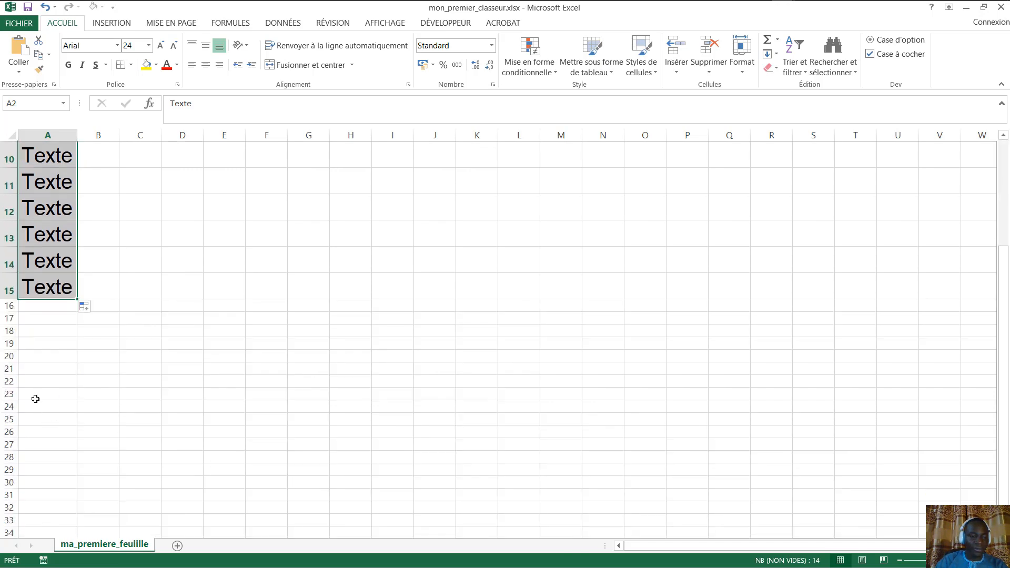
pyautogui.scroll(1, 35, 368)
pyautogui.scroll(1, 40, 195)
pyautogui.scroll(1, 46, 180)
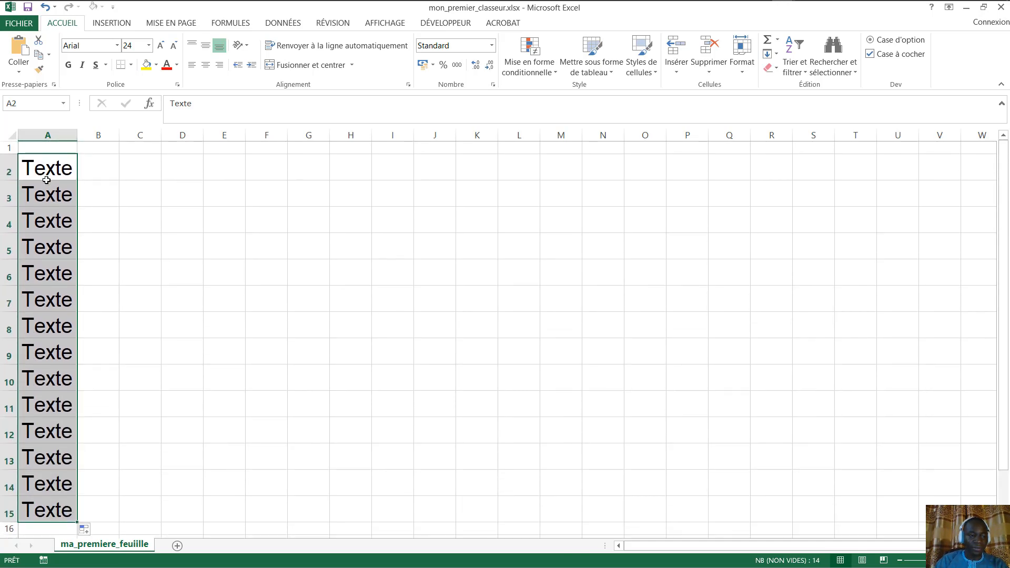
# - Enter Texte 1 in B2 and drag it down column B to row 15
pyautogui.click(151, 189)
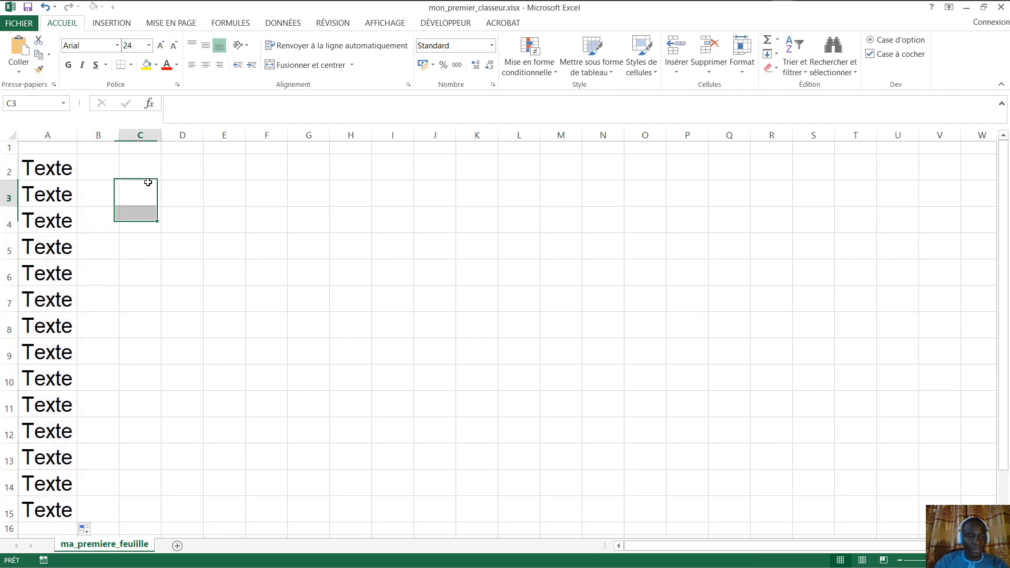
pyautogui.click(105, 169)
pyautogui.write('Te')
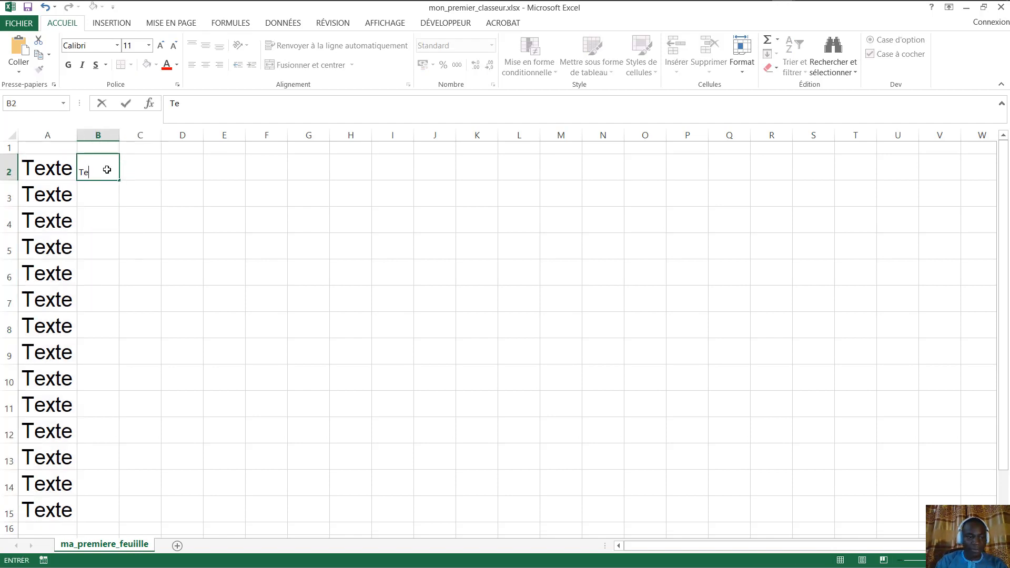
pyautogui.write('xte 1')
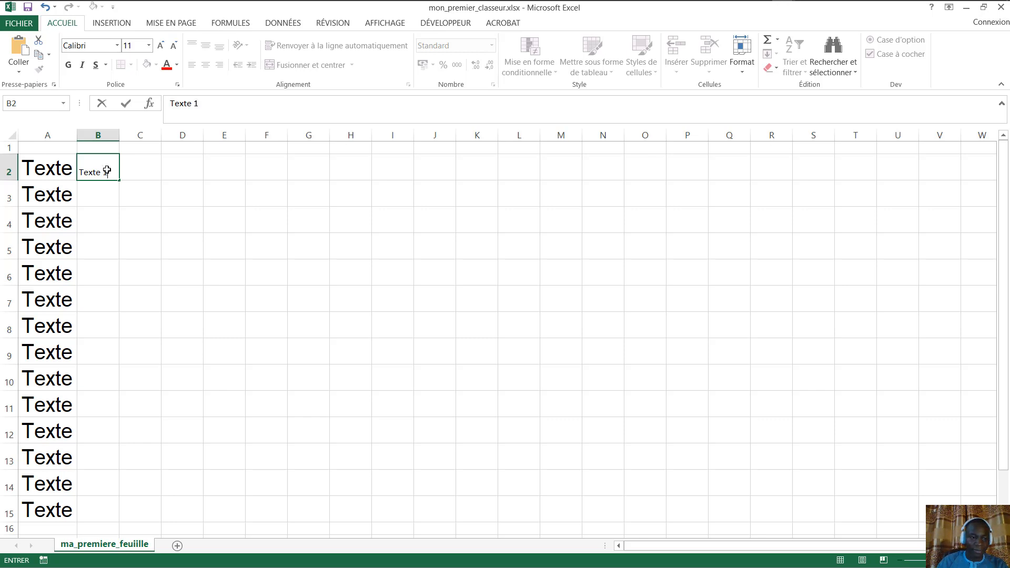
pyautogui.press('Return')
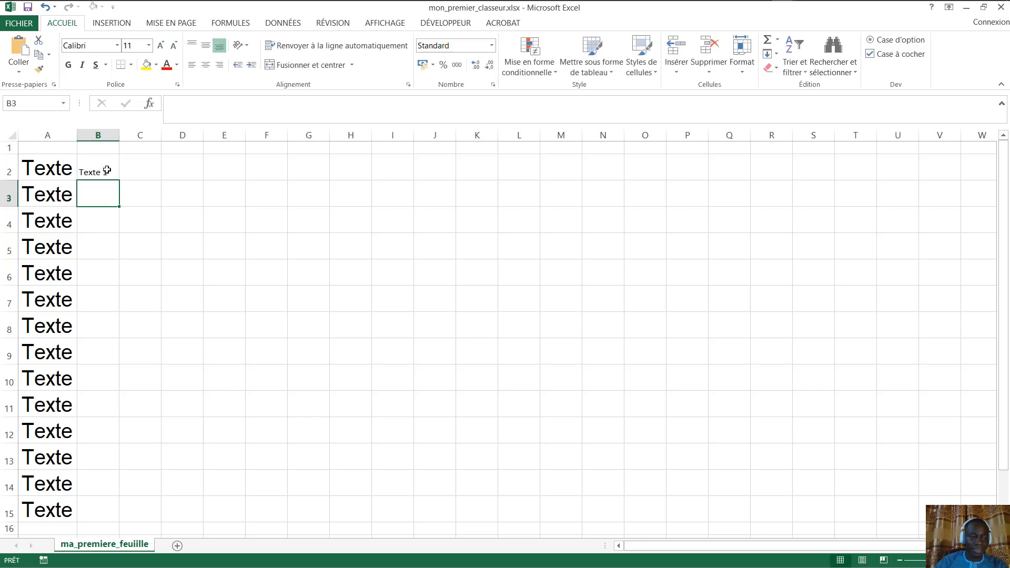
pyautogui.click(108, 171)
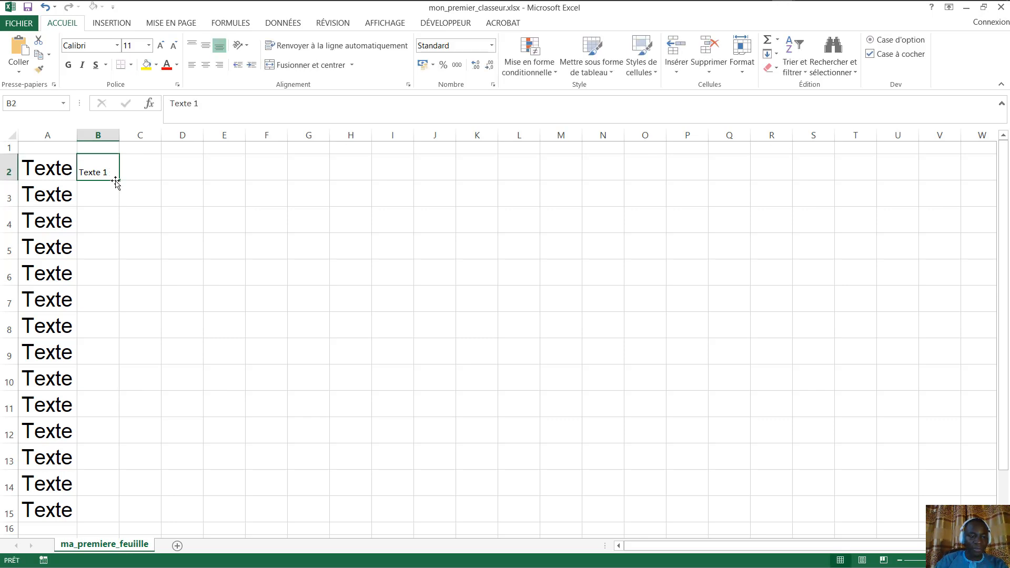
pyautogui.moveTo(117, 181); pyautogui.dragTo(109, 511)
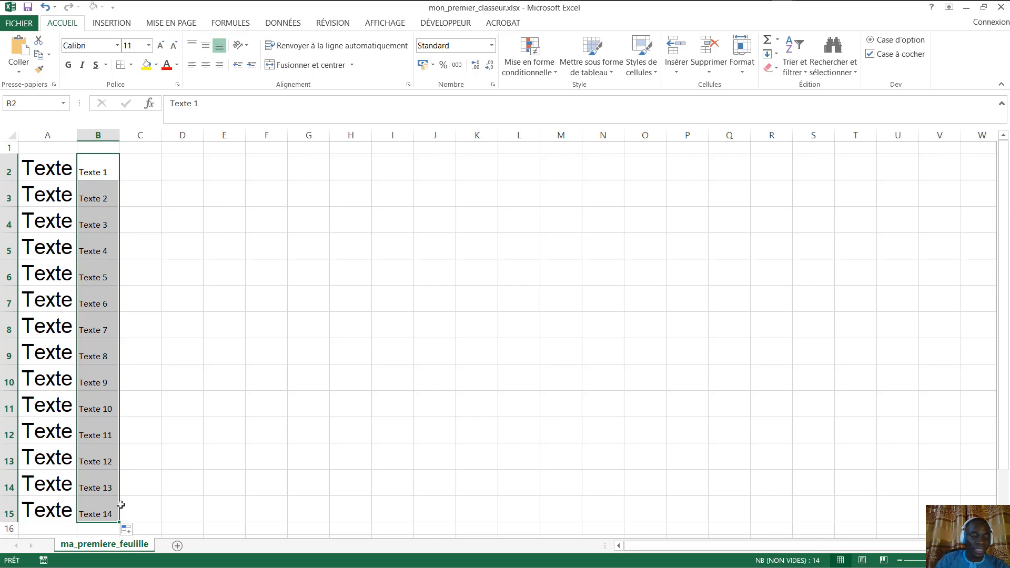
# - Set Auto Fill Options to Incrémenter une série so B2:B15 runs Texte 1 to Texte 14
pyautogui.click(131, 532)
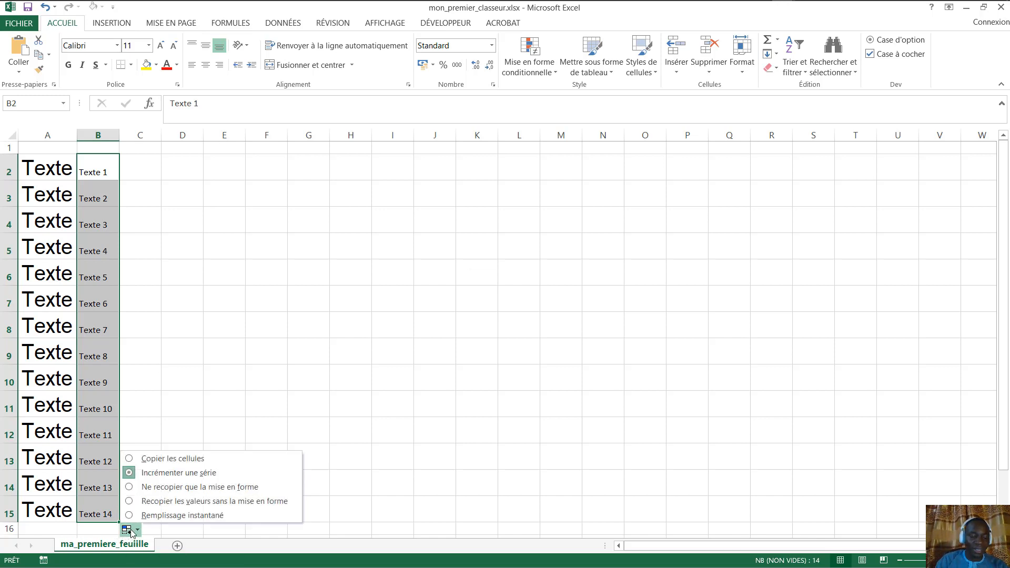
pyautogui.click(131, 460)
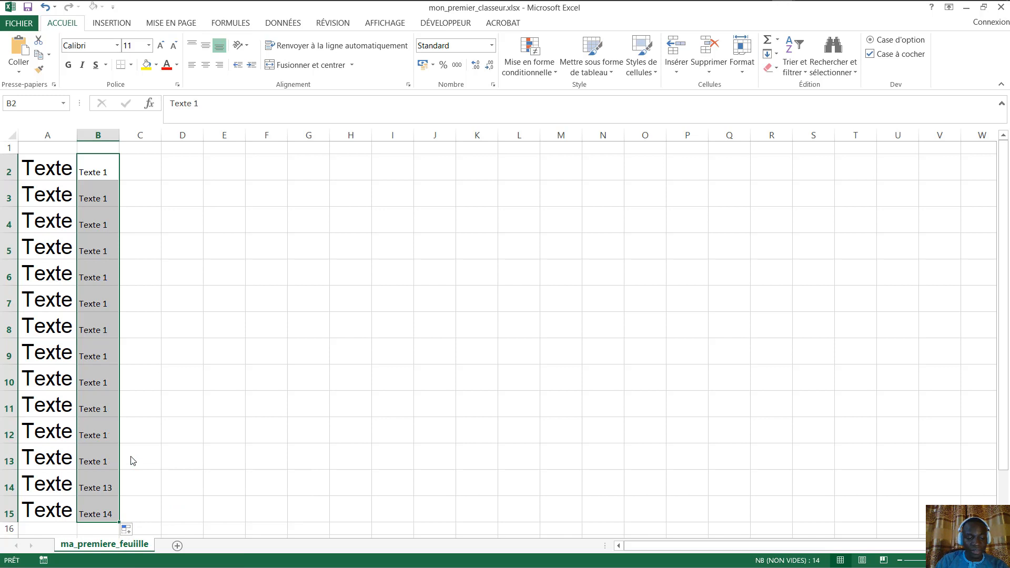
pyautogui.click(134, 535)
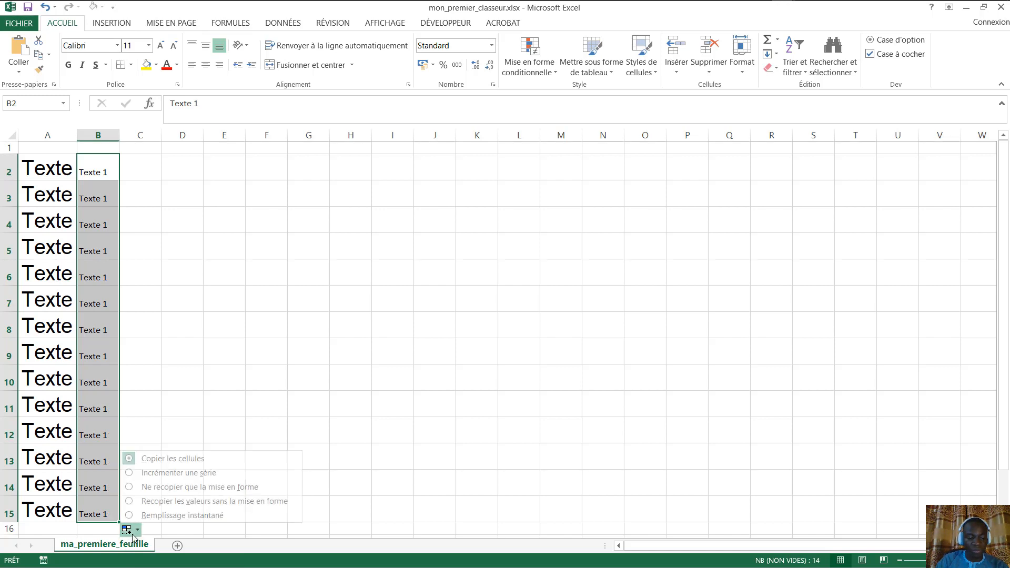
pyautogui.click(131, 473)
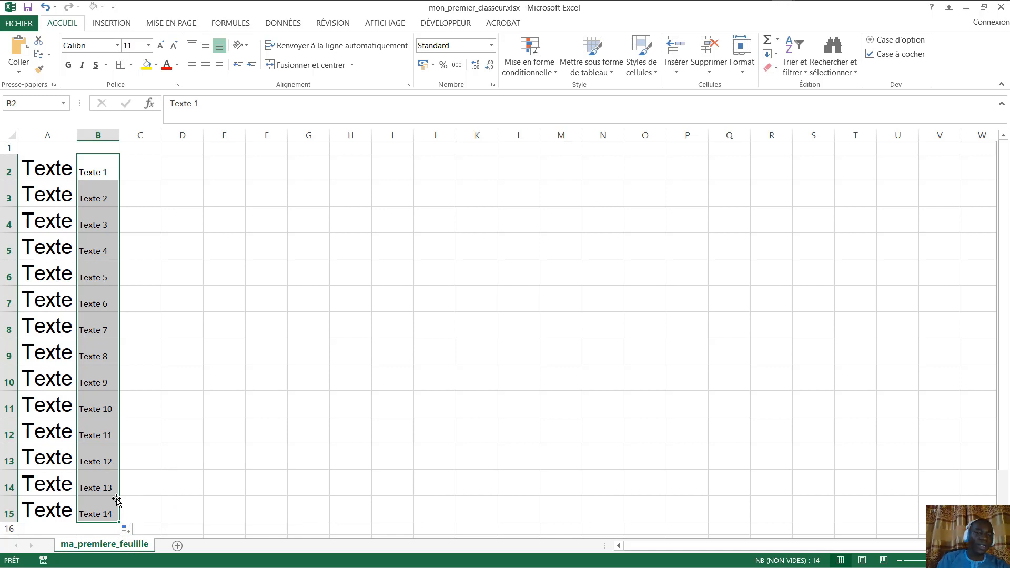
pyautogui.click(259, 186)
pyautogui.click(97, 165)
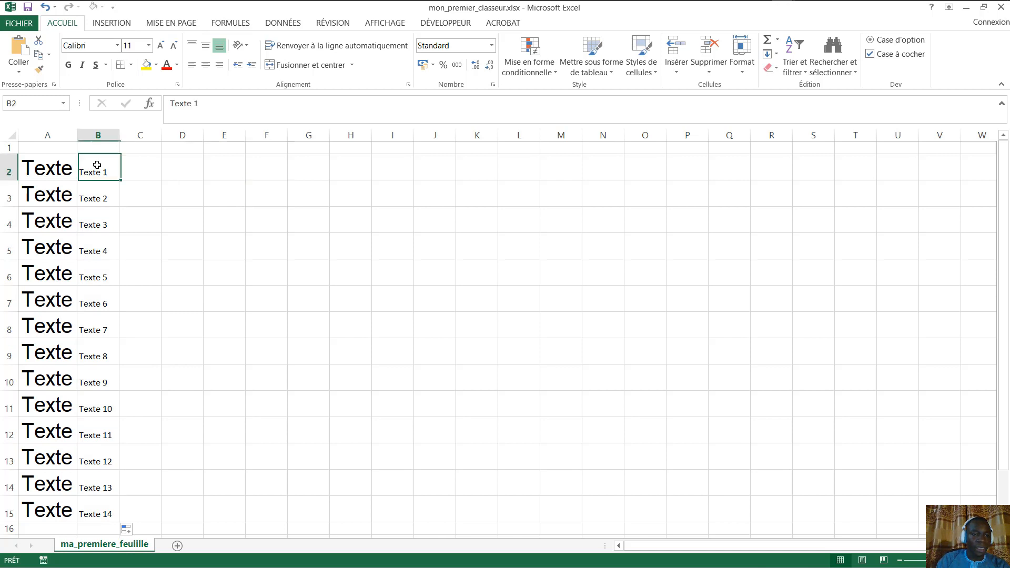
pyautogui.scroll(-3, 199, 230)
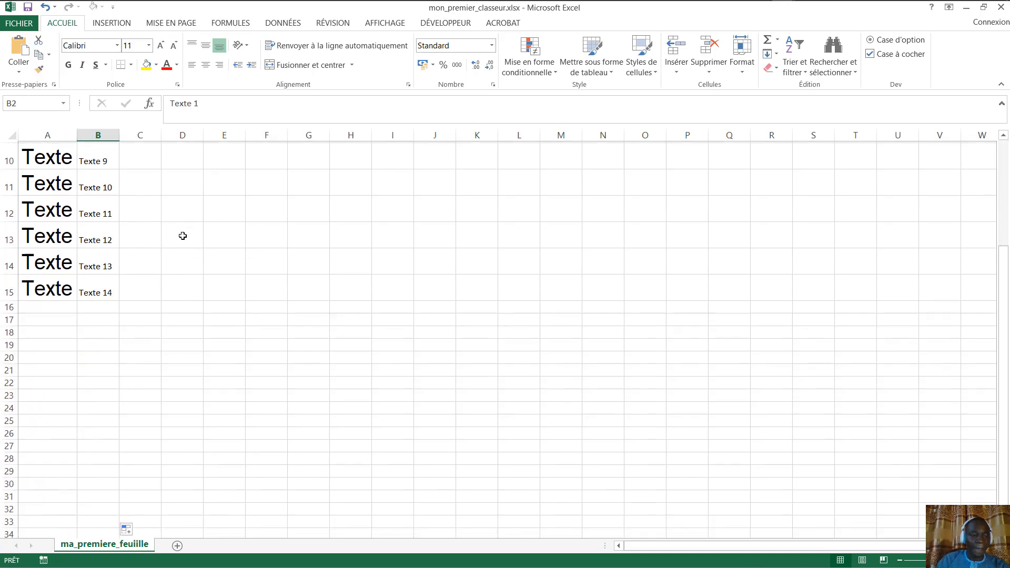
pyautogui.scroll(3, 182, 236)
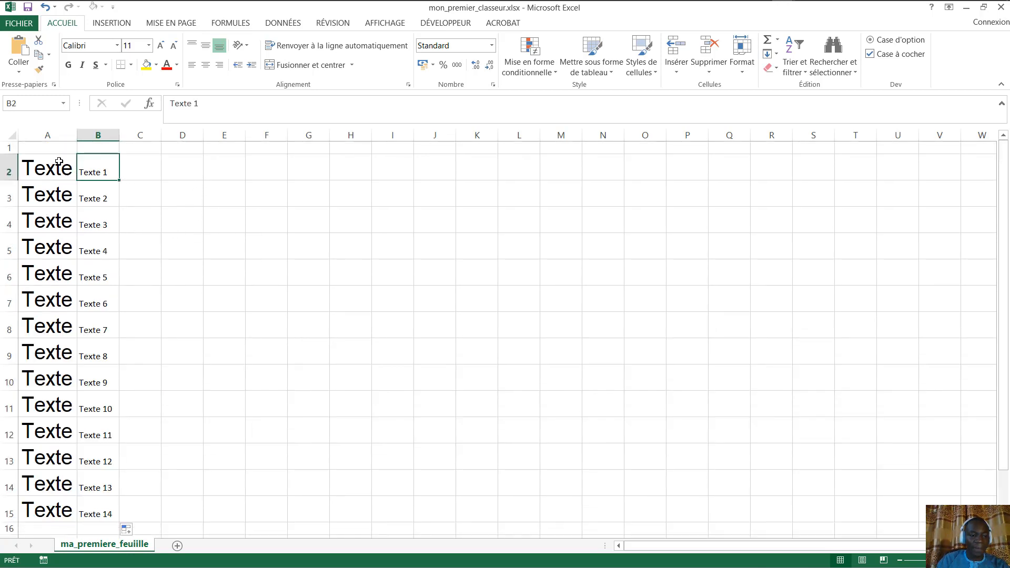
# - Select A2:B15 and drag its fill handle right to column I to repeat the block
pyautogui.moveTo(59, 162); pyautogui.dragTo(116, 516)
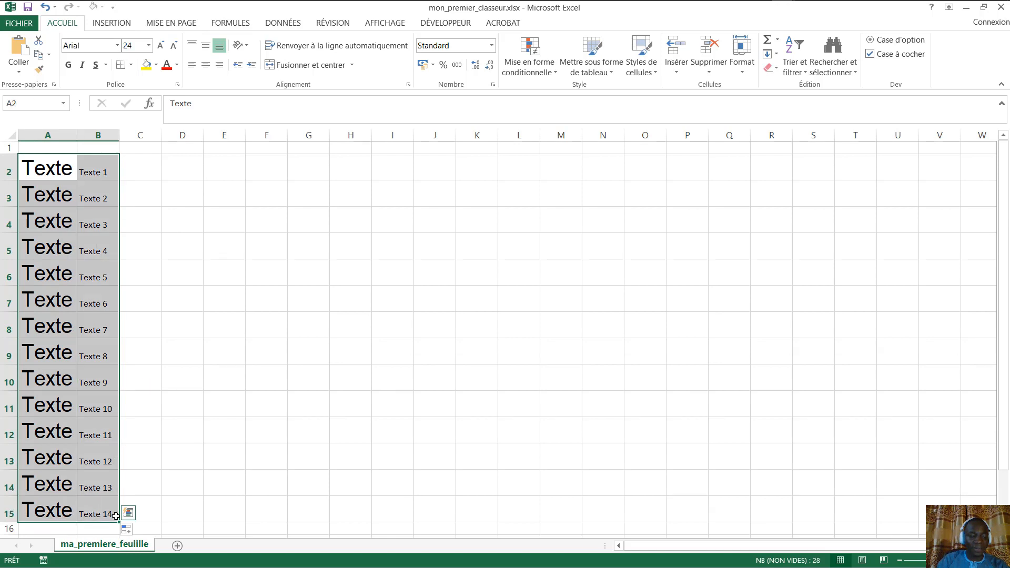
pyautogui.moveTo(297, 520); pyautogui.dragTo(418, 514)
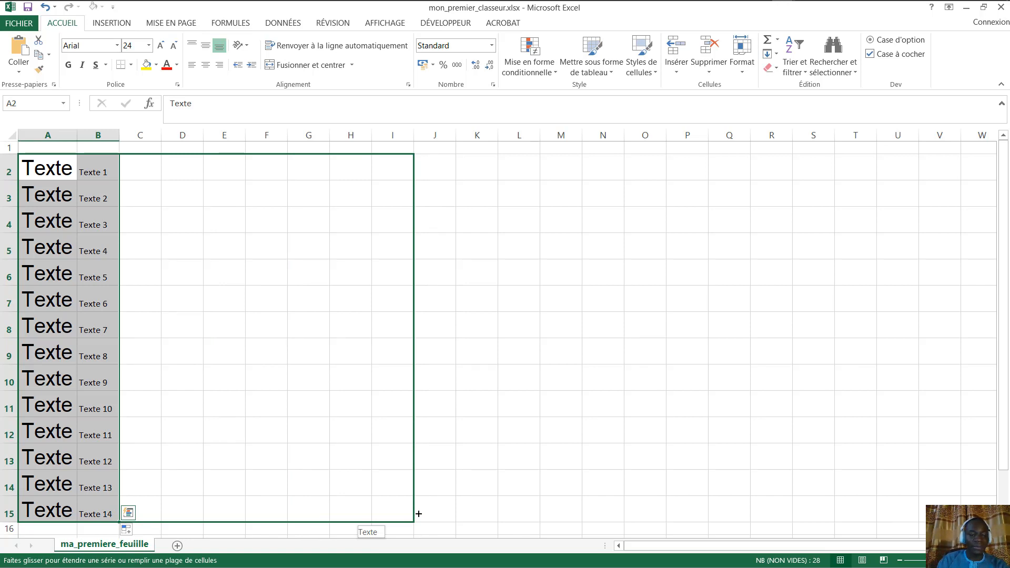
pyautogui.moveTo(418, 513); pyautogui.dragTo(419, 513)
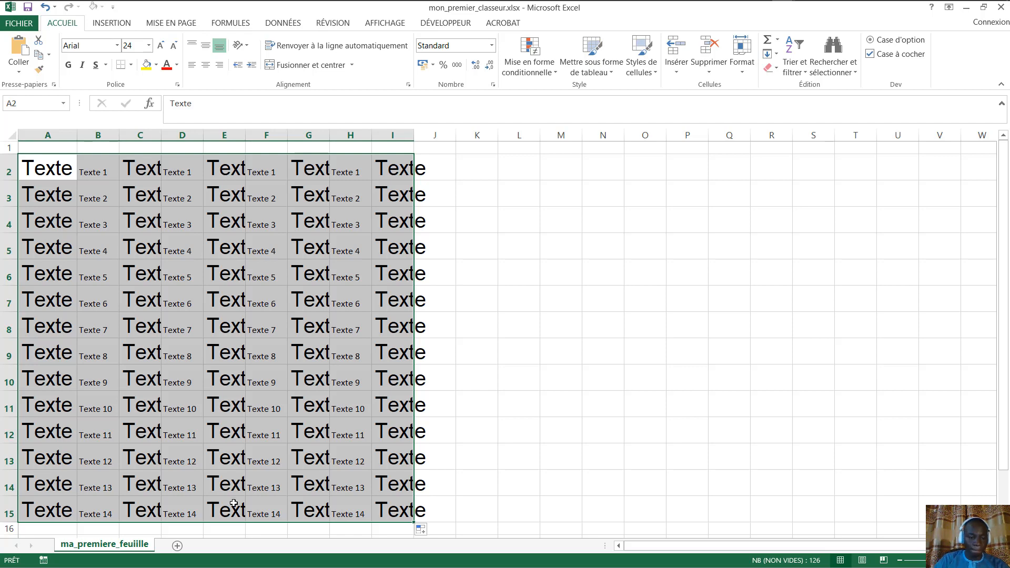
pyautogui.click(556, 298)
# - Copy B2's formatting with Reproduire la mise en forme and paint it onto A3:I15
pyautogui.click(50, 176)
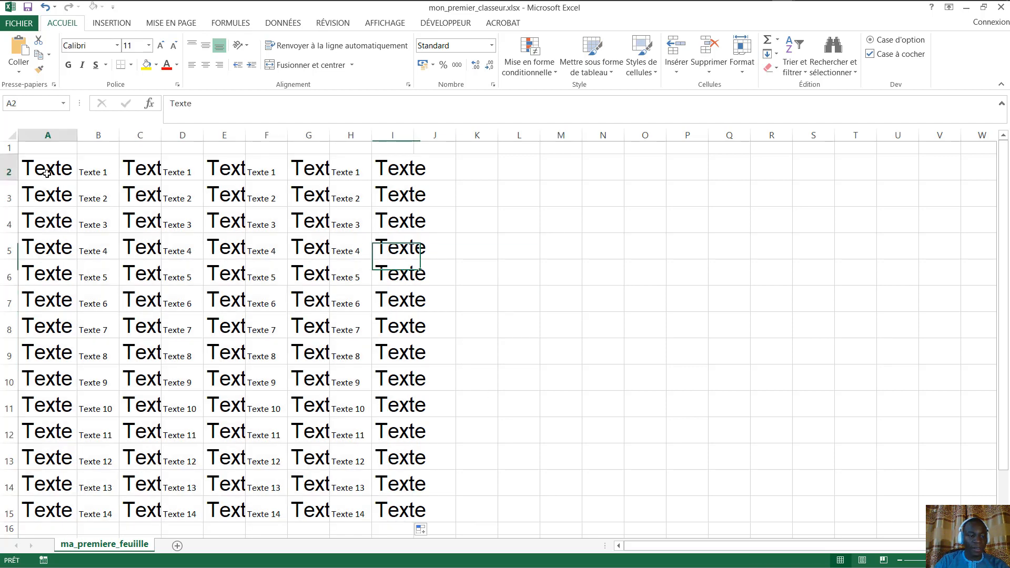
pyautogui.click(84, 170)
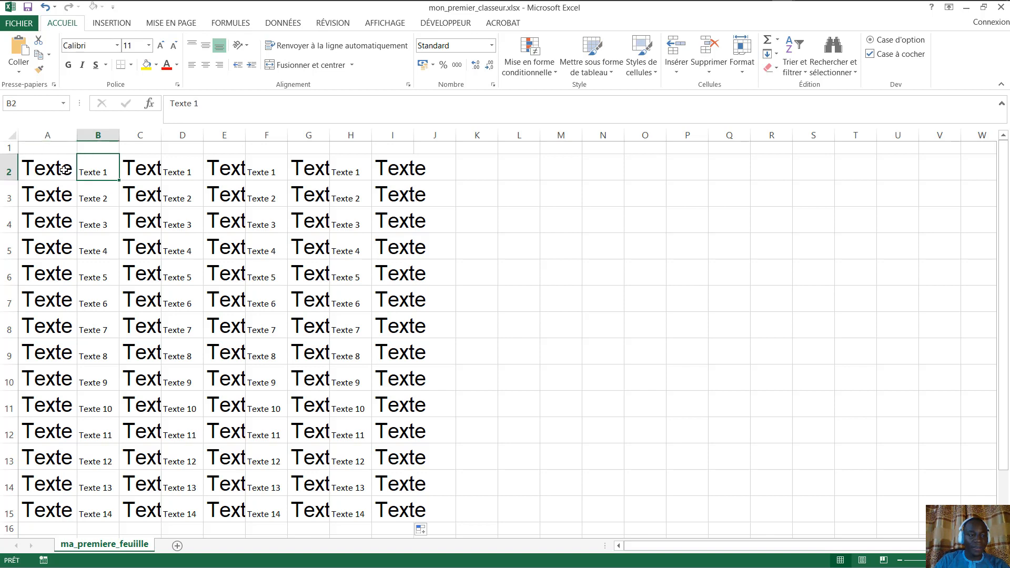
pyautogui.click(40, 70)
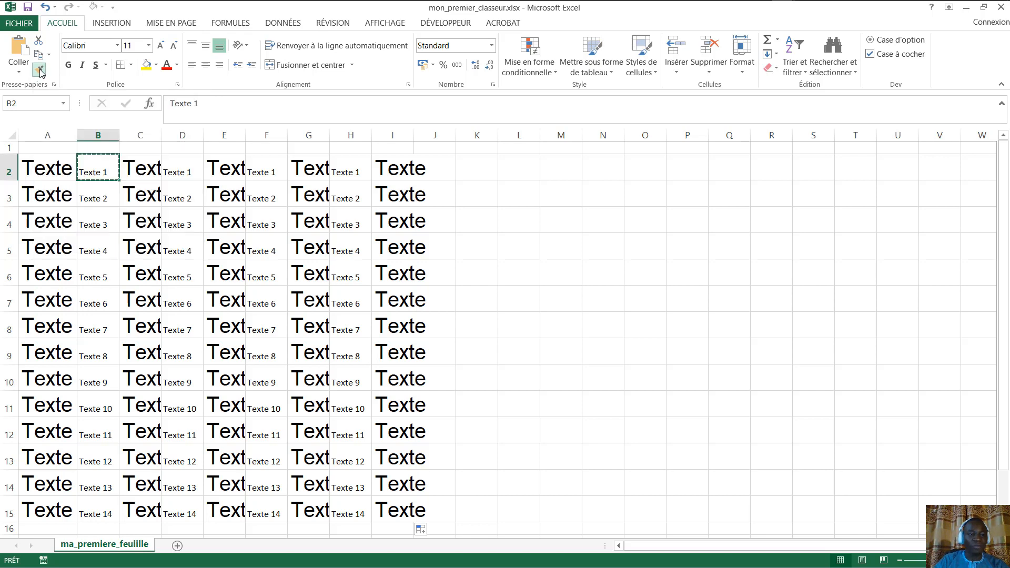
pyautogui.moveTo(41, 195)
pyautogui.mouseDown()
pyautogui.moveTo(201, 318)
pyautogui.moveTo(313, 468)
pyautogui.mouseUp()
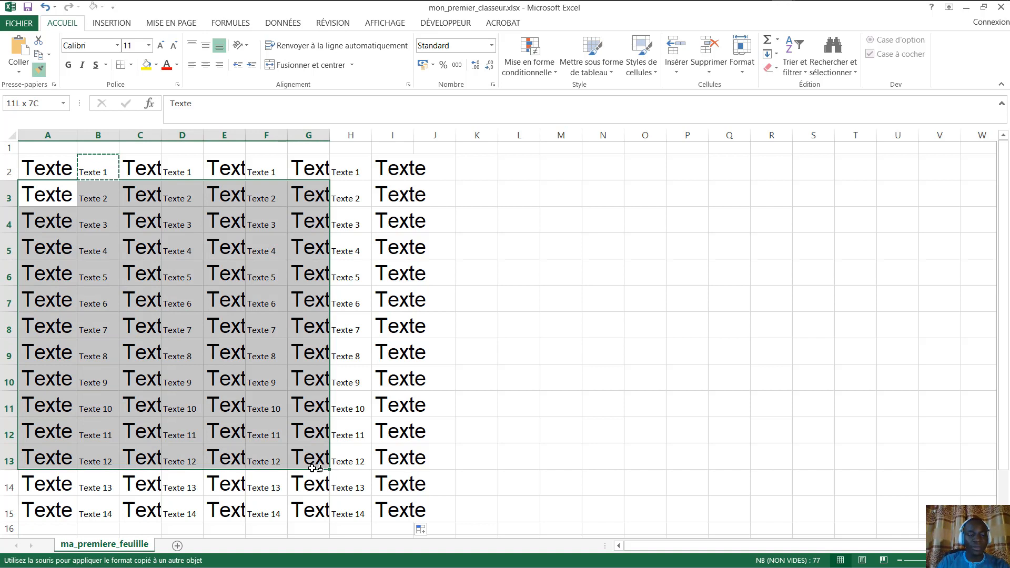
pyautogui.moveTo(315, 468)
pyautogui.mouseDown()
pyautogui.moveTo(447, 528)
pyautogui.moveTo(413, 511)
pyautogui.mouseUp()
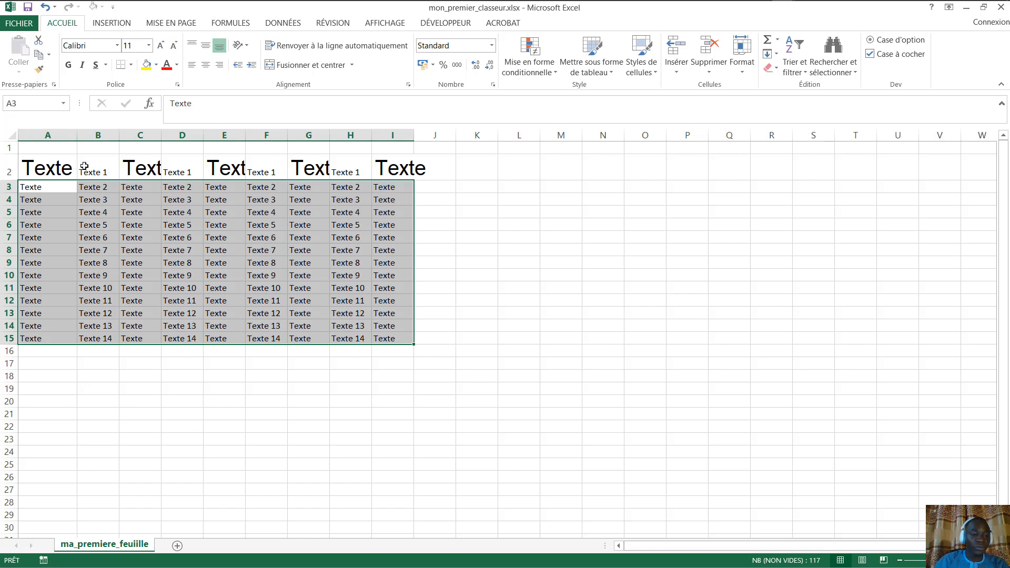
# - Click through the reformatted block to check it, ending on cell A2
pyautogui.click(87, 167)
pyautogui.moveTo(31, 187); pyautogui.dragTo(378, 342)
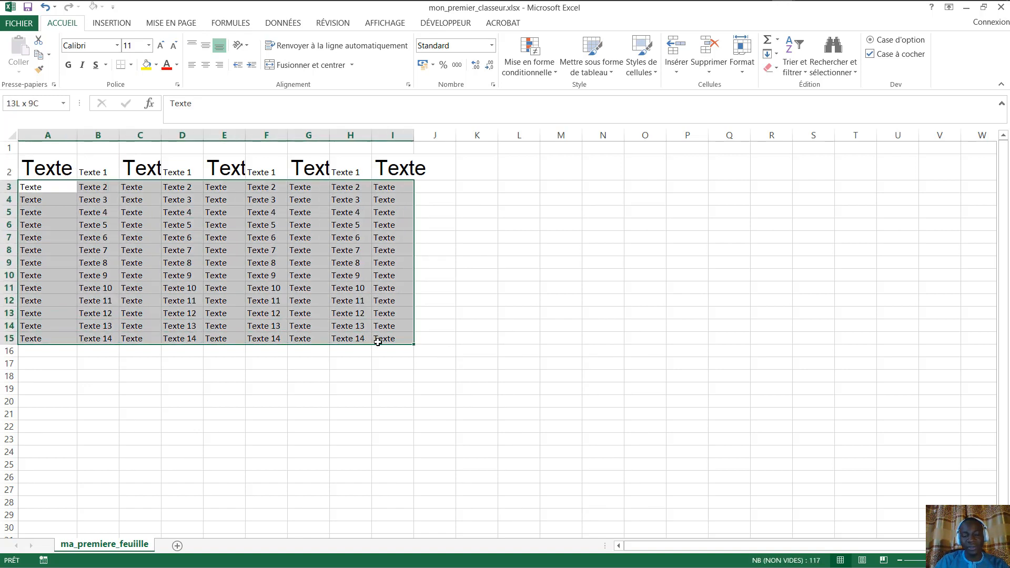
pyautogui.click(435, 312)
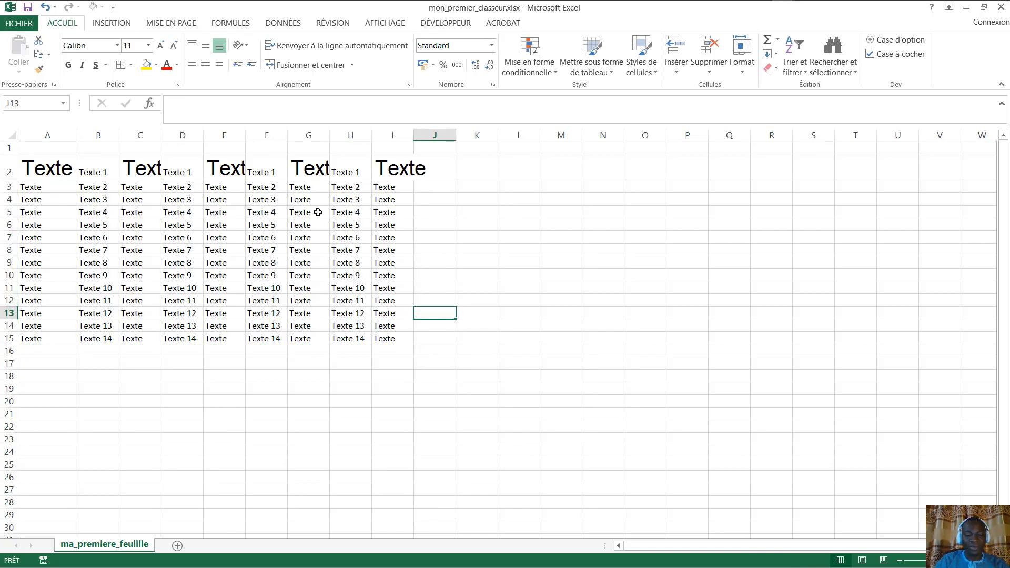
pyautogui.click(53, 168)
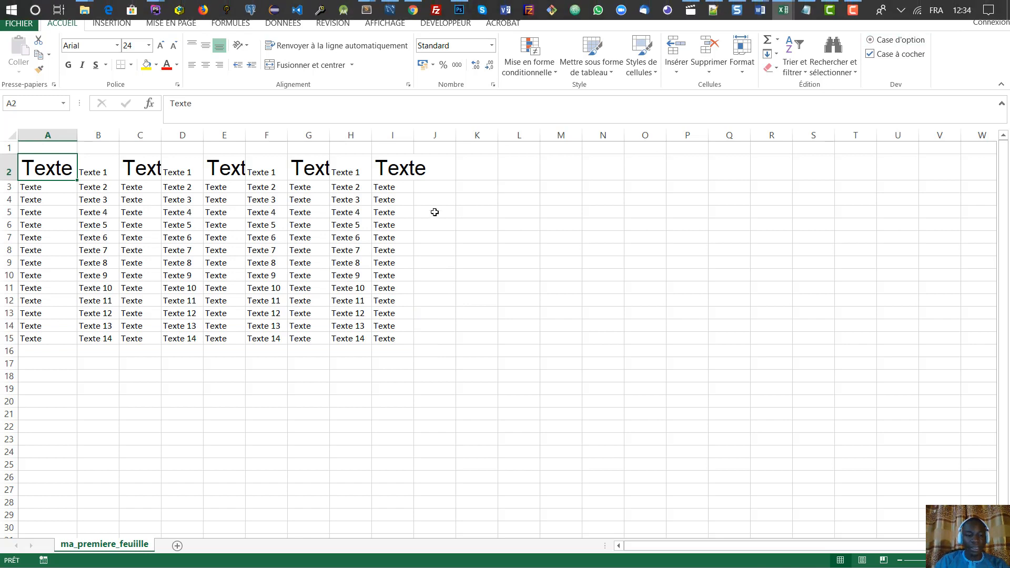
pyautogui.click(130, 373)
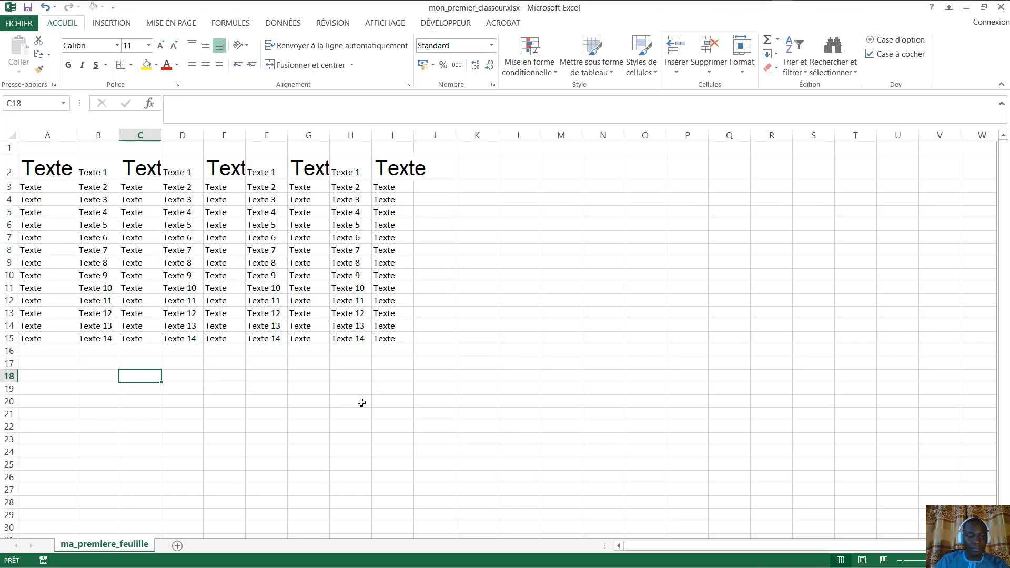
pyautogui.click(426, 375)
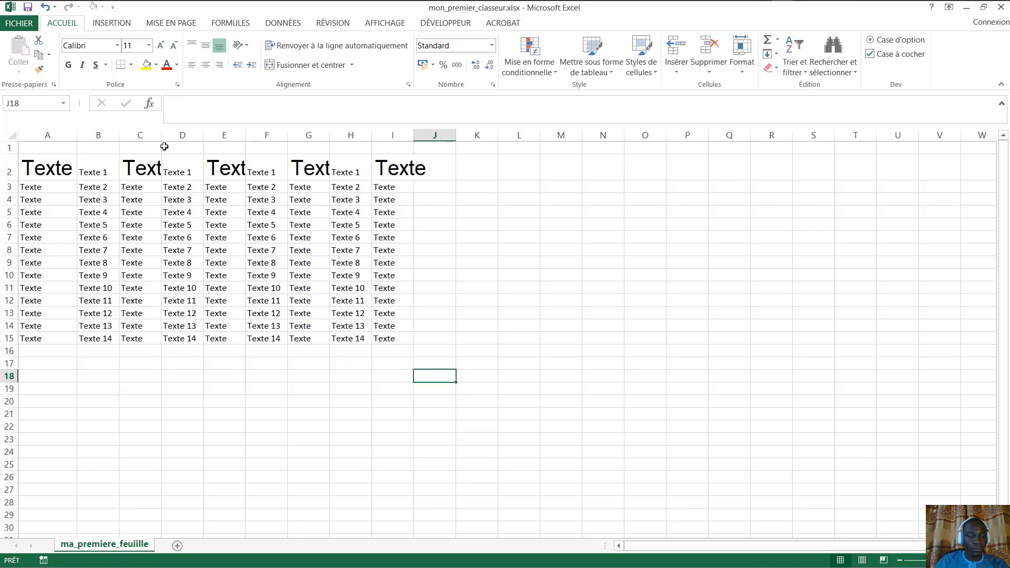
pyautogui.click(197, 251)
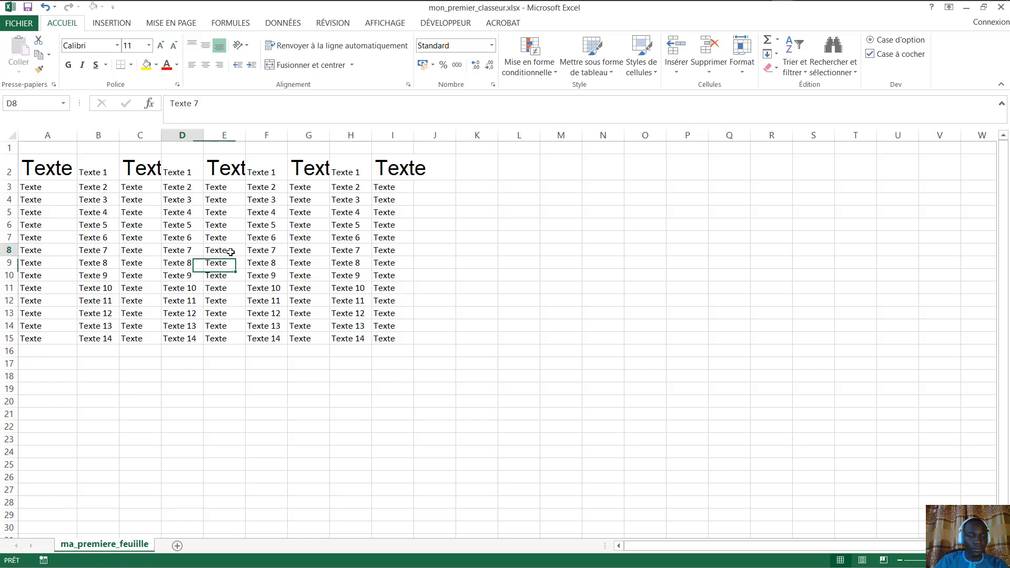
pyautogui.click(40, 190)
pyautogui.click(55, 169)
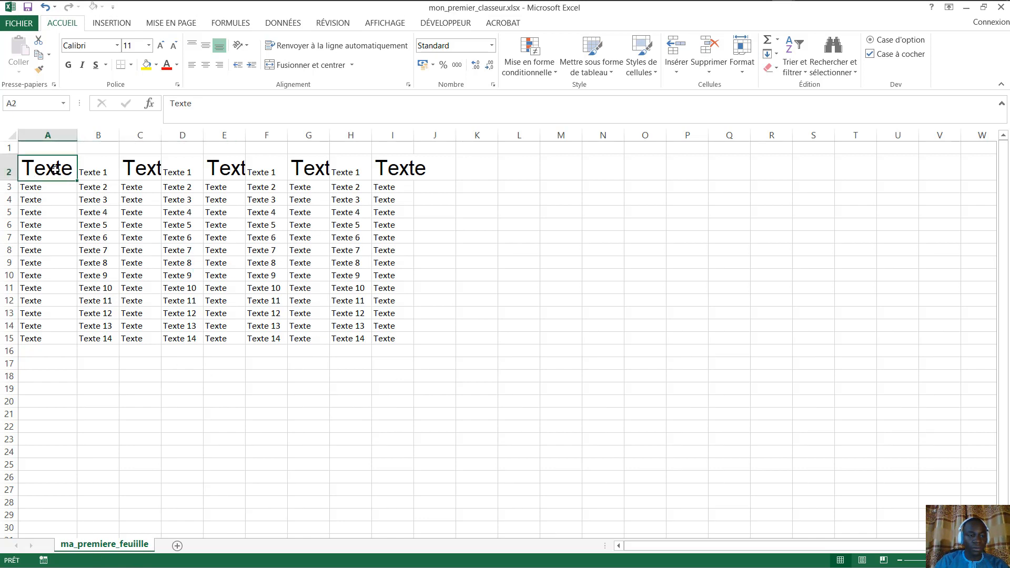
pyautogui.click(176, 64)
pyautogui.click(59, 163)
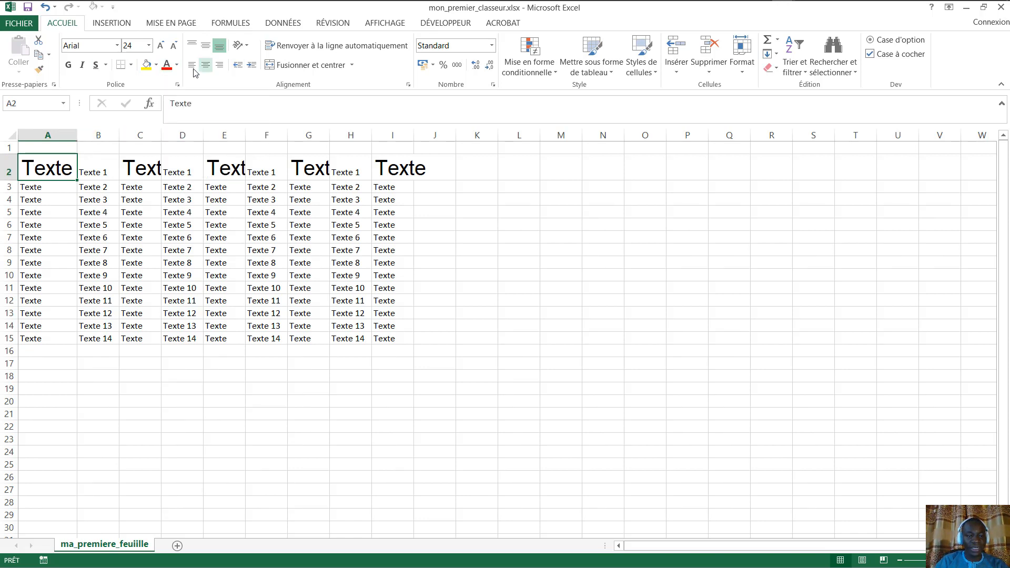
pyautogui.click(176, 65)
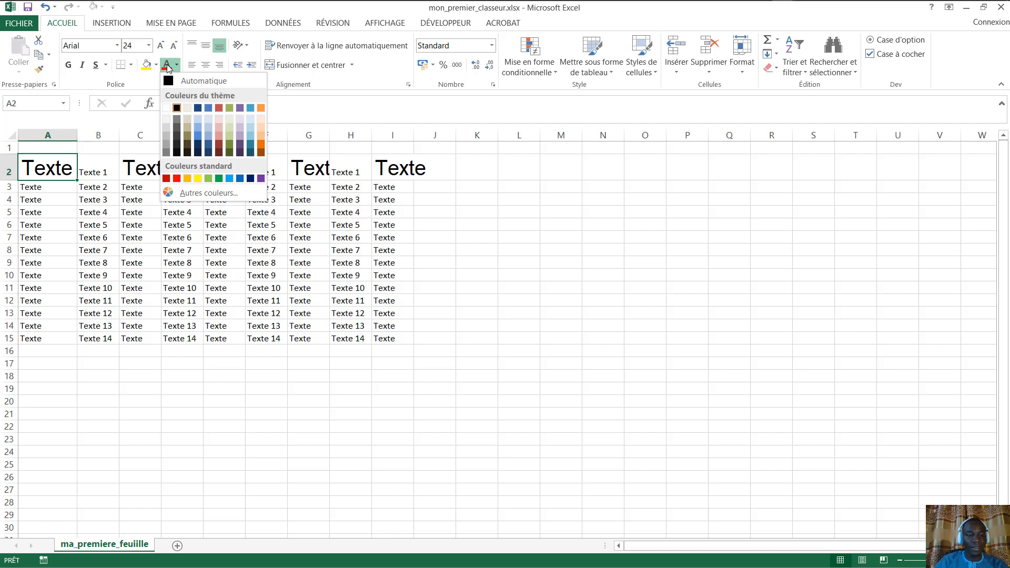
pyautogui.click(208, 107)
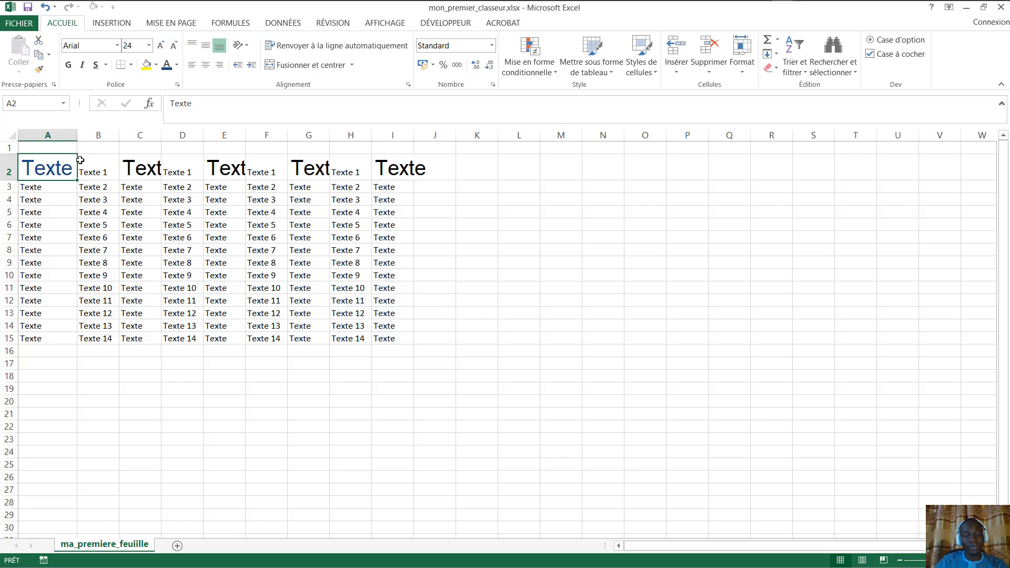
pyautogui.click(143, 188)
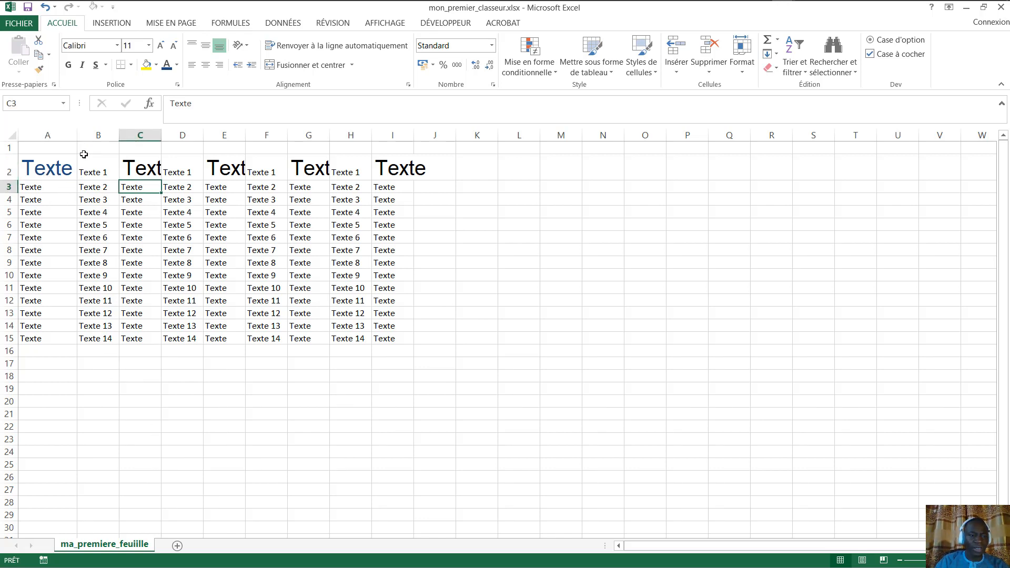
pyautogui.click(97, 171)
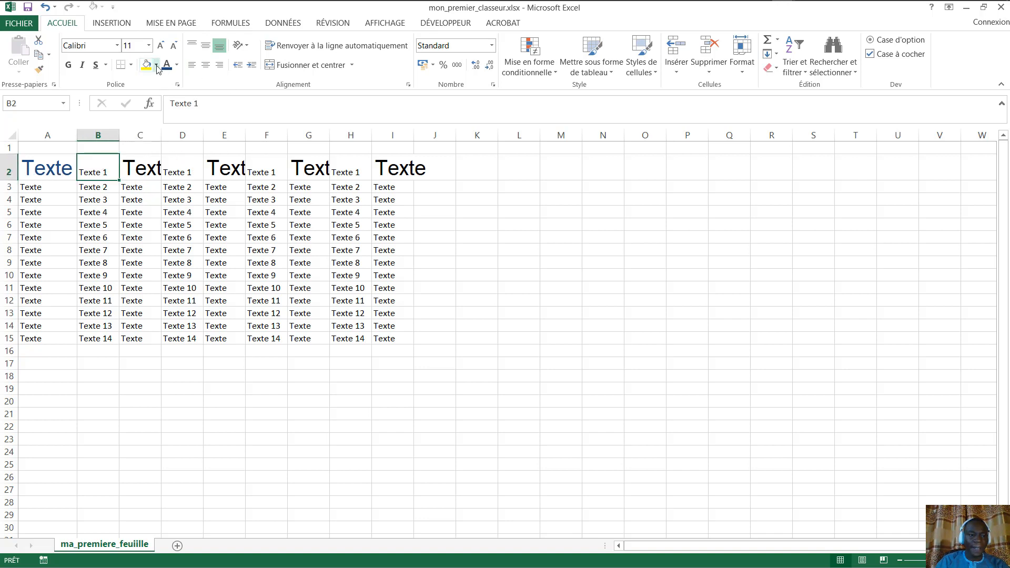
pyautogui.click(49, 154)
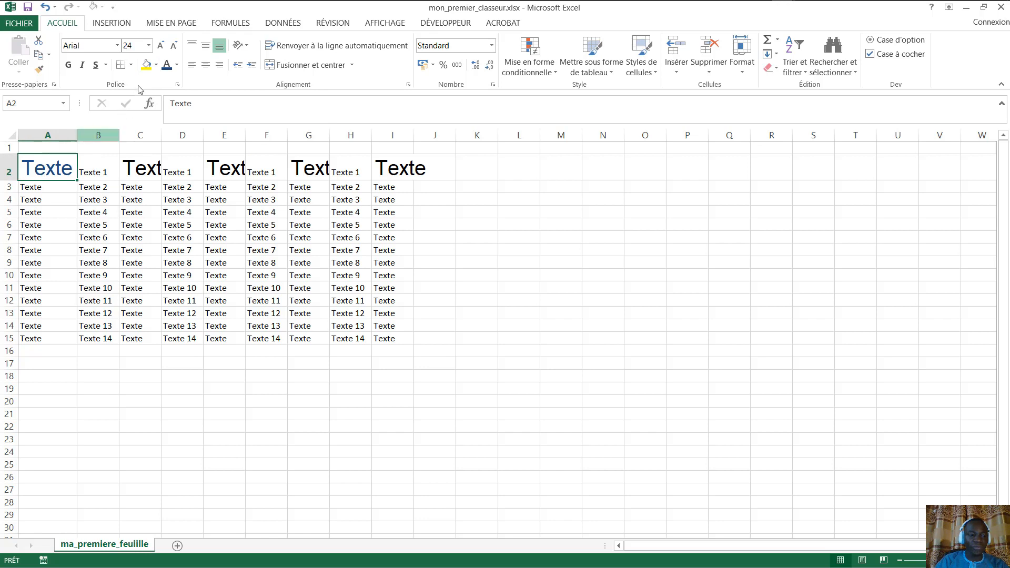
pyautogui.click(157, 65)
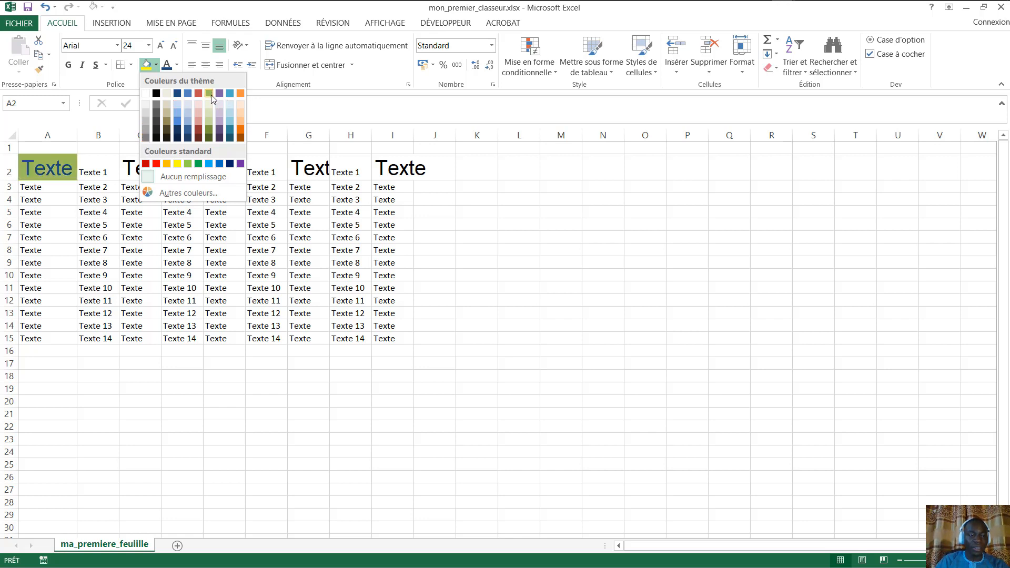
pyautogui.click(177, 163)
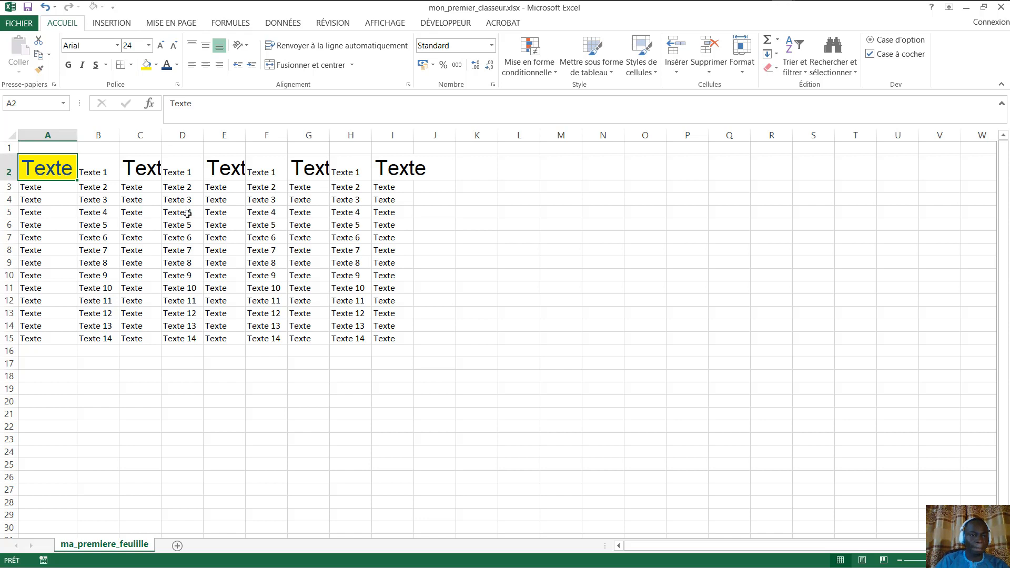
pyautogui.click(380, 310)
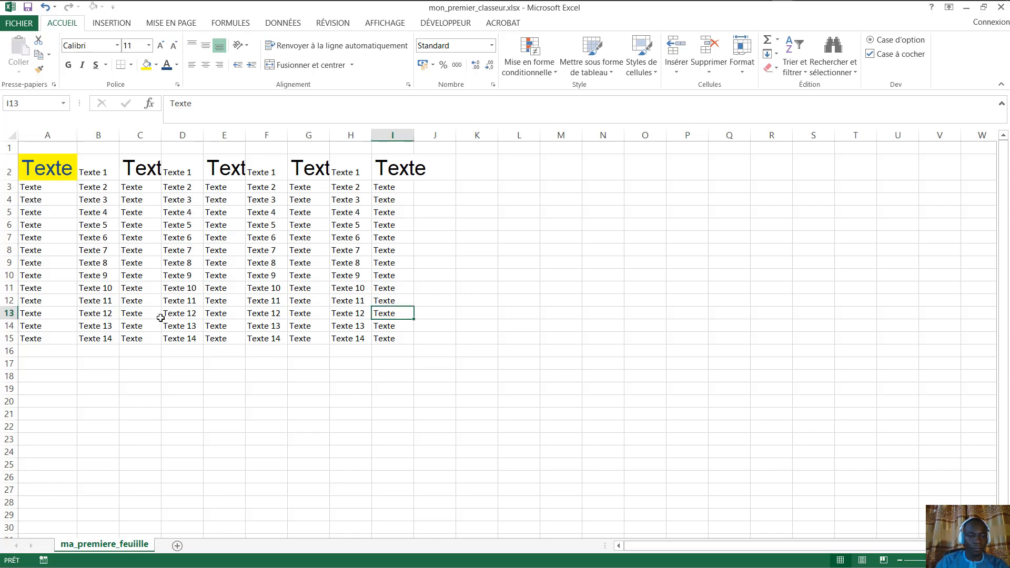
pyautogui.click(260, 419)
pyautogui.click(427, 238)
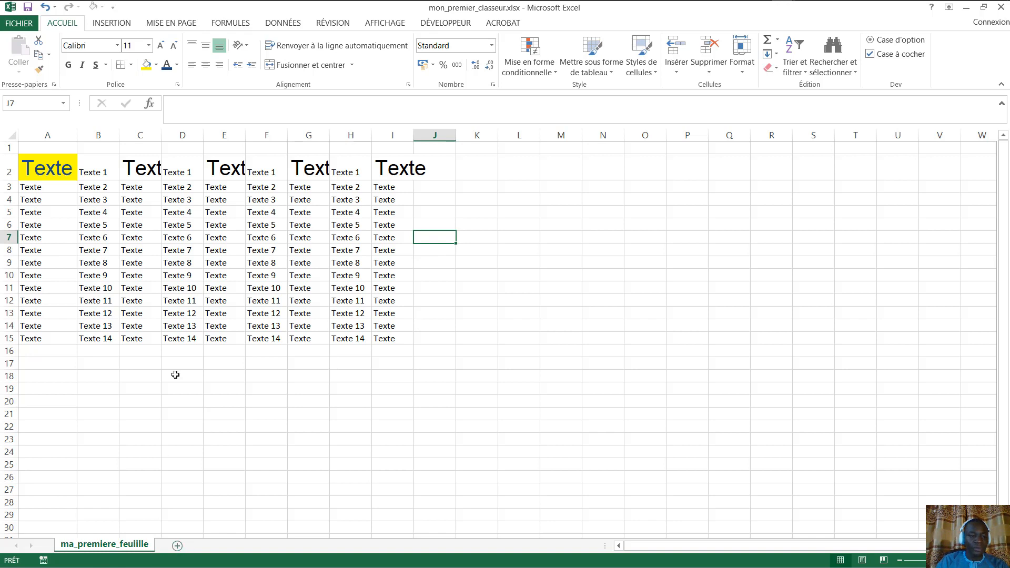
# - Make the yellow A2 heading bold, italic and underlined
pyautogui.click(43, 167)
pyautogui.click(68, 66)
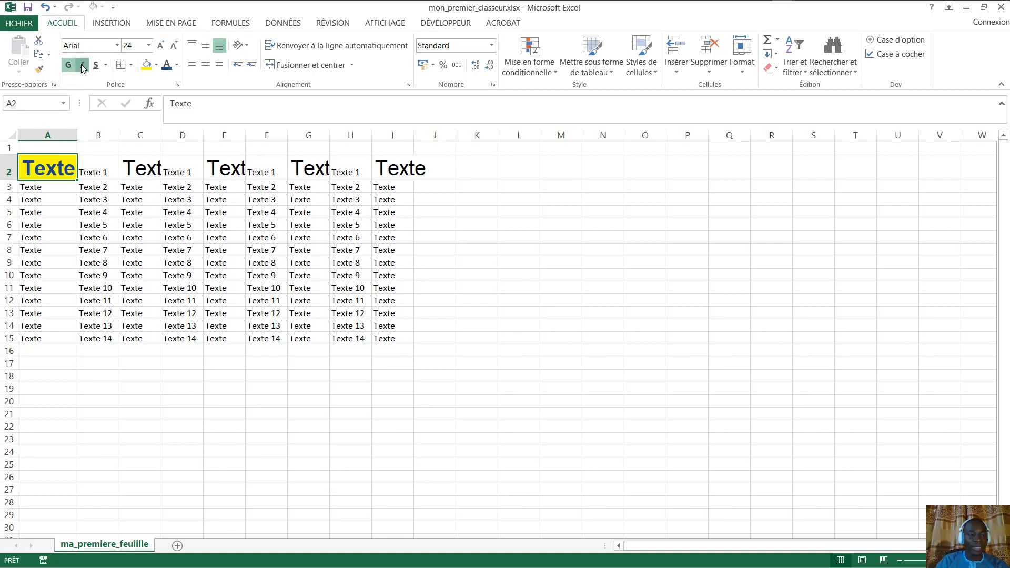
pyautogui.click(82, 65)
pyautogui.click(96, 65)
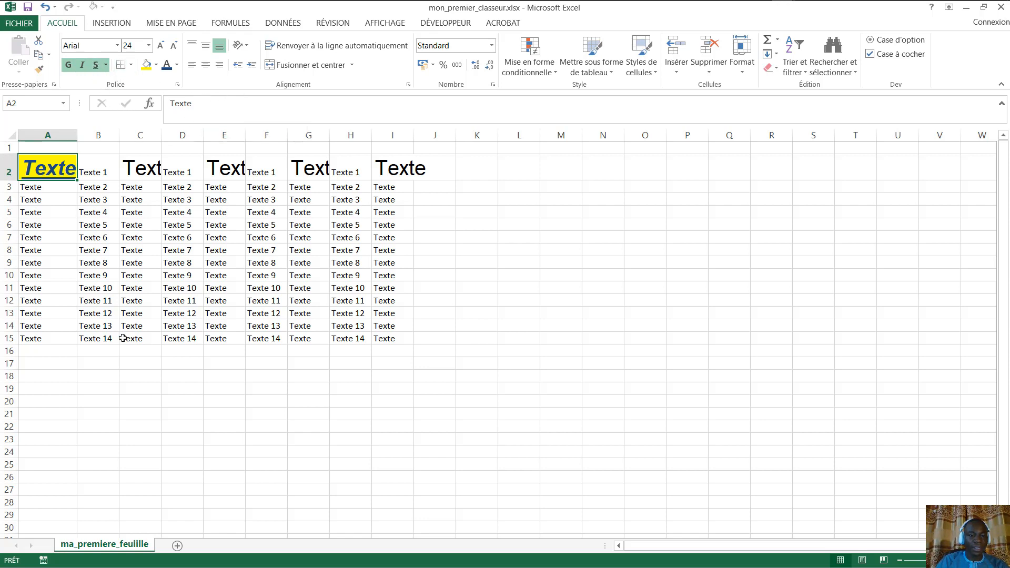
# - Rotate the C2 heading counter-clockwise at an angle using Orientation
pyautogui.click(149, 176)
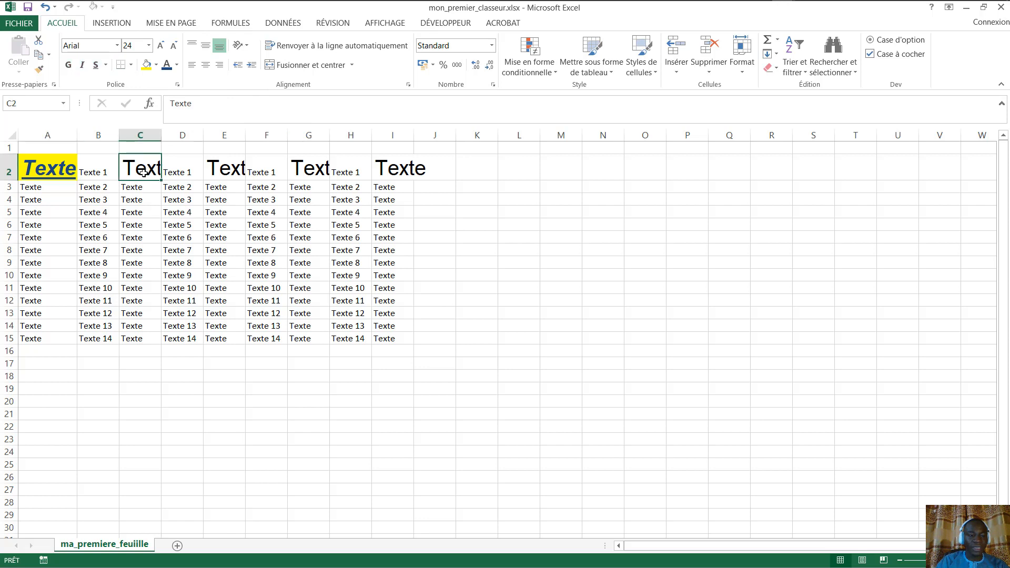
pyautogui.click(248, 47)
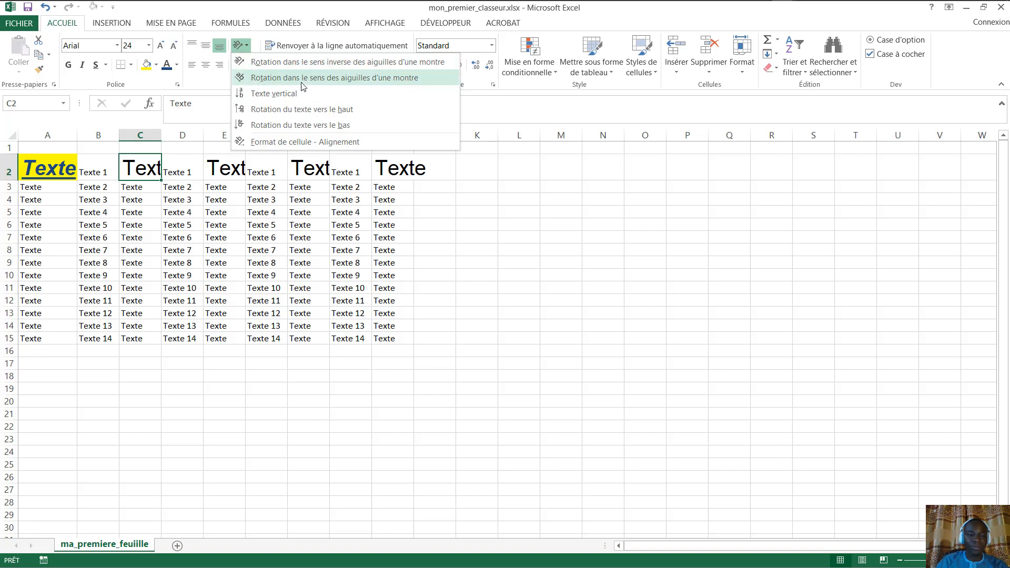
pyautogui.click(299, 63)
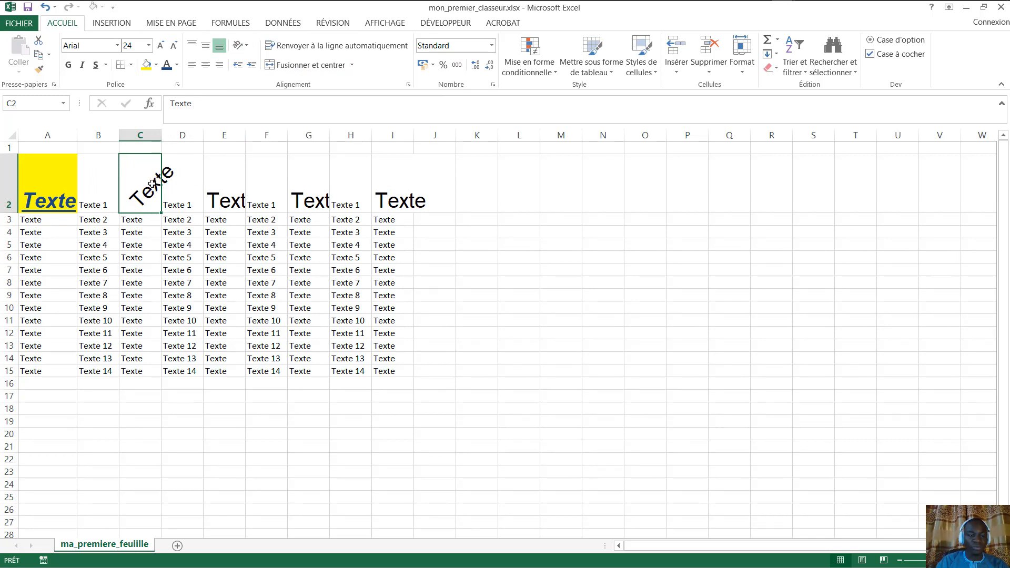
pyautogui.click(277, 200)
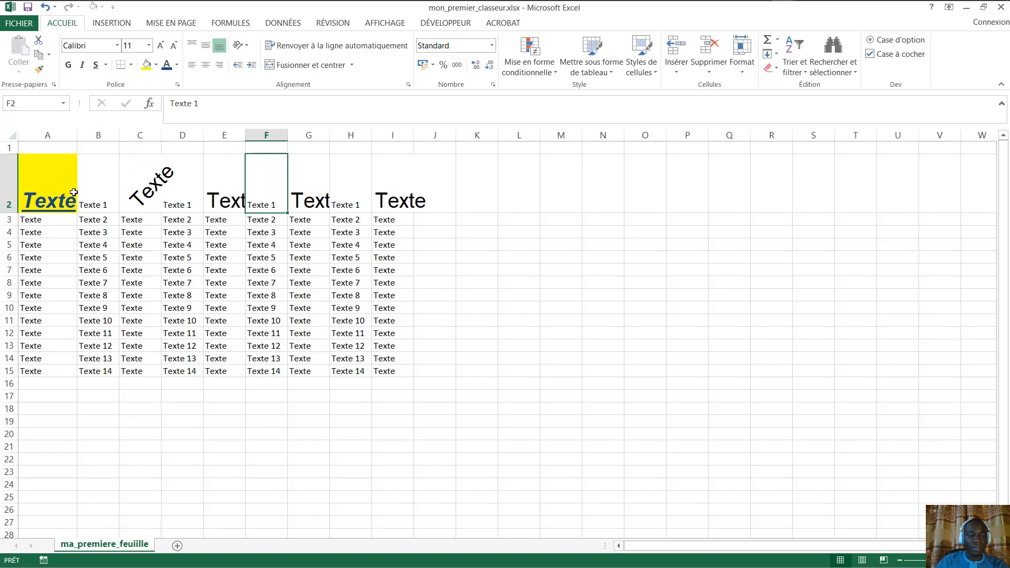
pyautogui.click(146, 186)
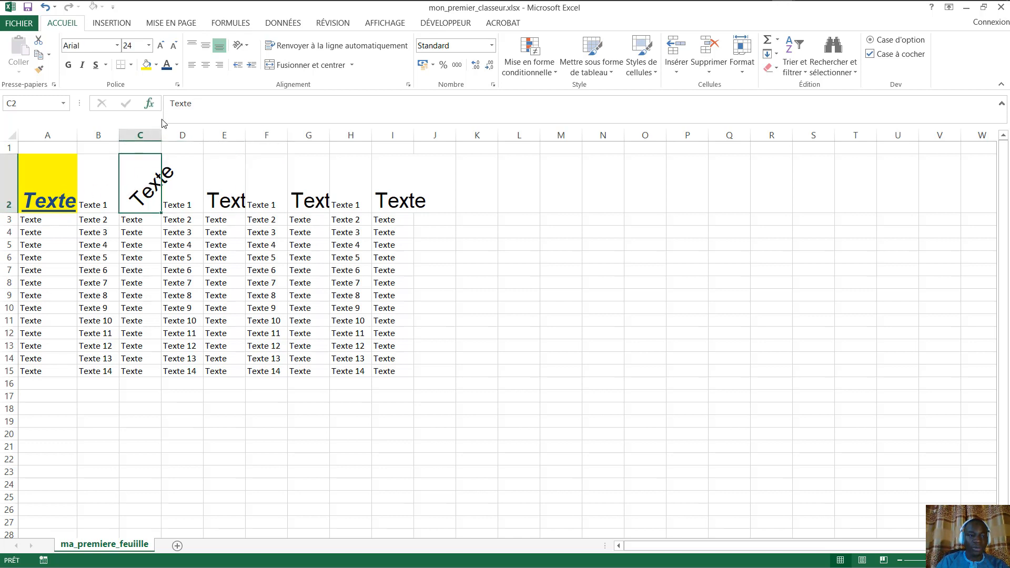
# - Autofit columns C and E to their large row-2 headings
pyautogui.doubleClick(161, 135)
pyautogui.click(245, 184)
pyautogui.click(314, 181)
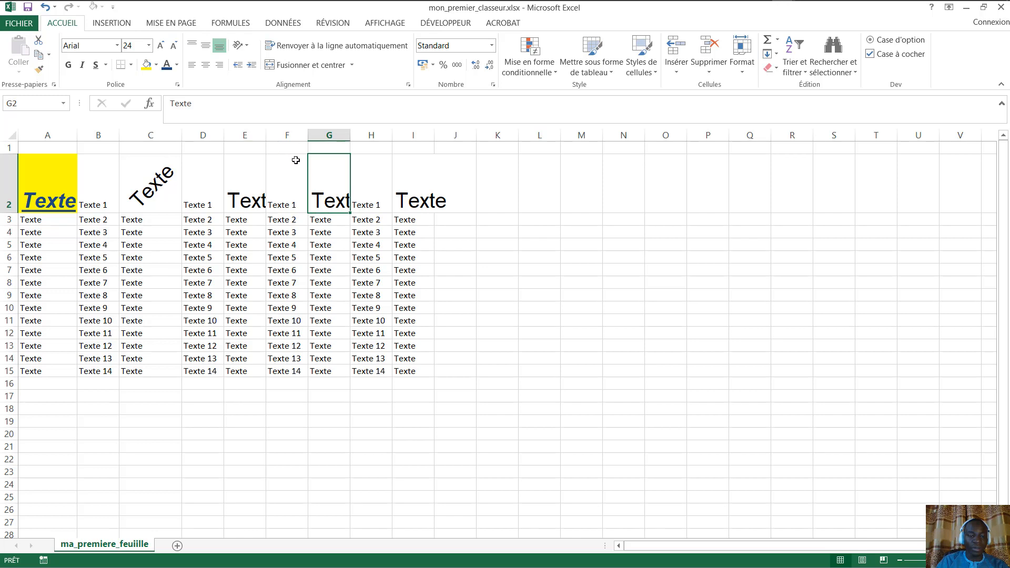
pyautogui.doubleClick(267, 131)
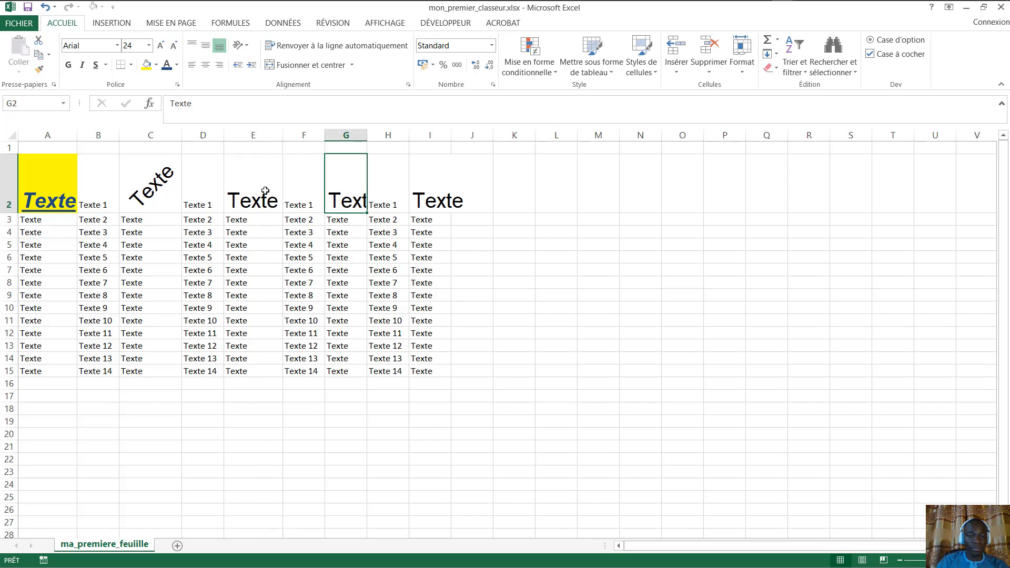
# - Drag column G's header border wider so the G2 heading fits
pyautogui.click(356, 235)
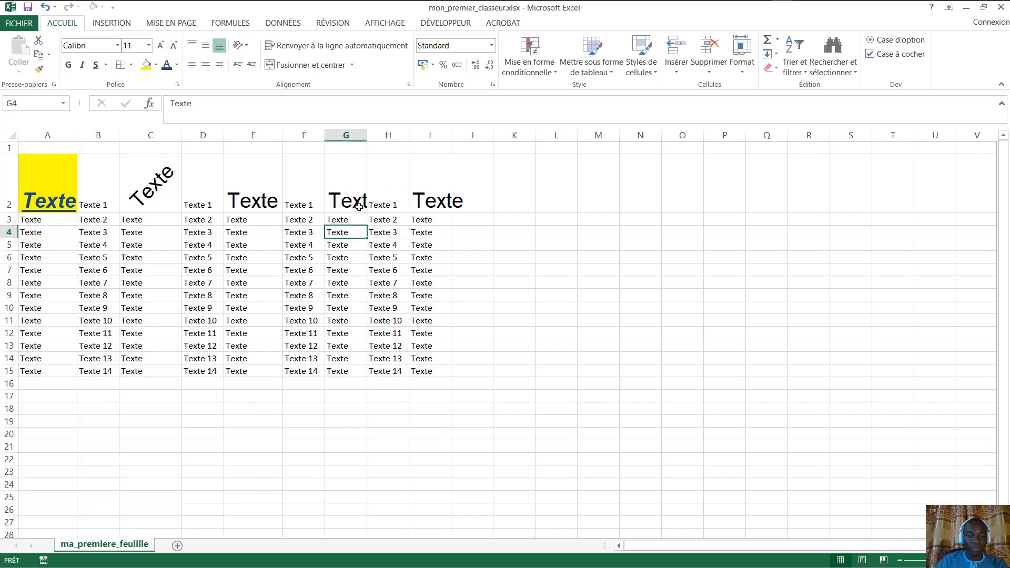
pyautogui.click(373, 199)
pyautogui.click(346, 197)
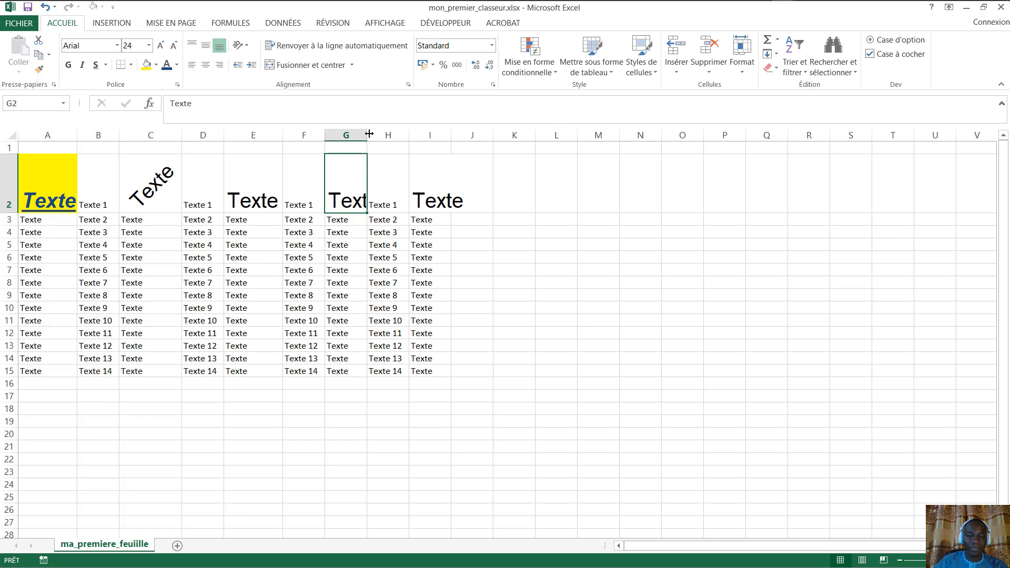
pyautogui.moveTo(368, 134); pyautogui.dragTo(384, 133)
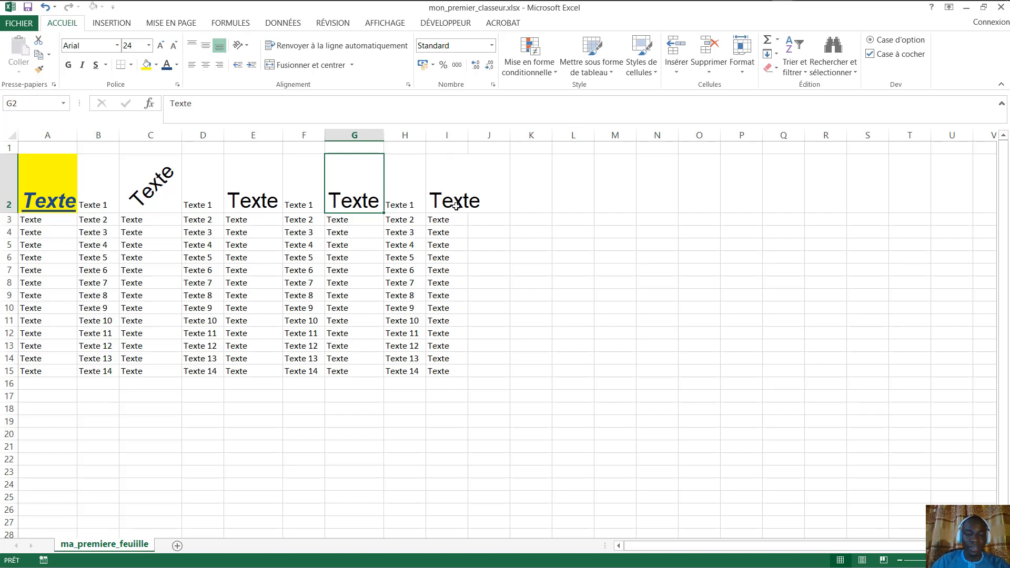
# - Autofit column I to the large Texte in I2, then select the table's columns
pyautogui.click(462, 189)
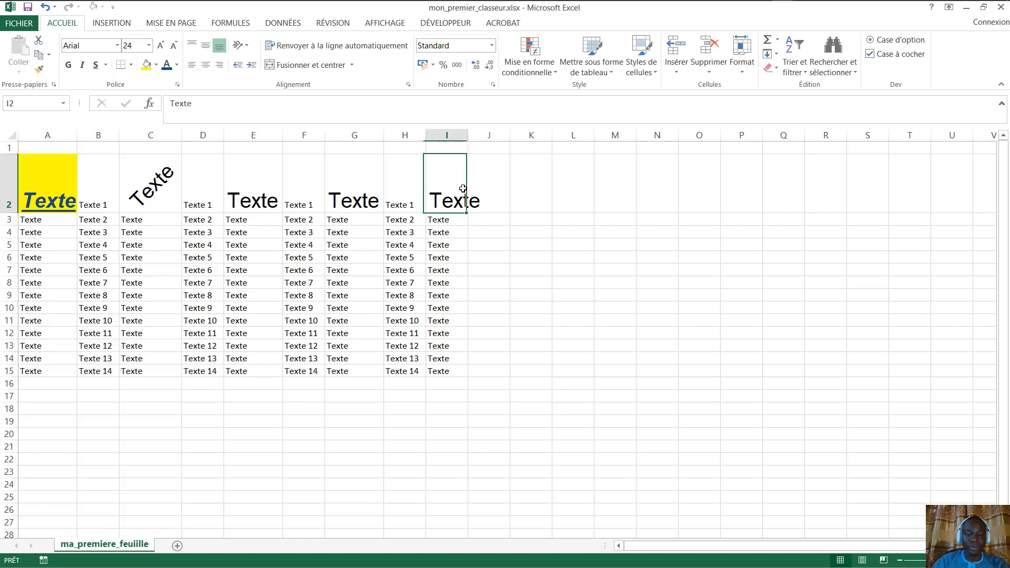
pyautogui.doubleClick(467, 129)
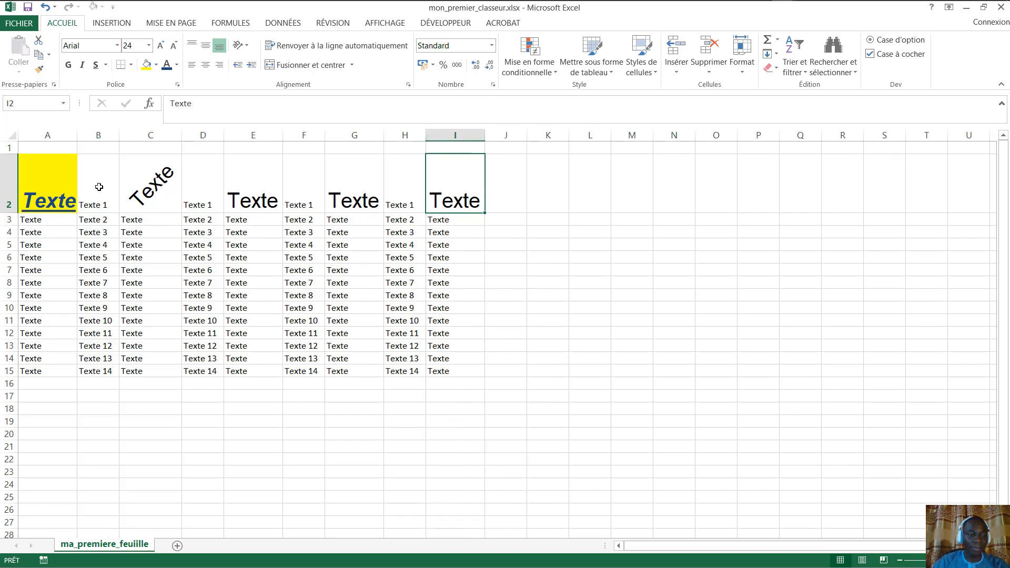
pyautogui.click(459, 220)
pyautogui.moveTo(48, 179); pyautogui.dragTo(418, 235)
pyautogui.click(305, 216)
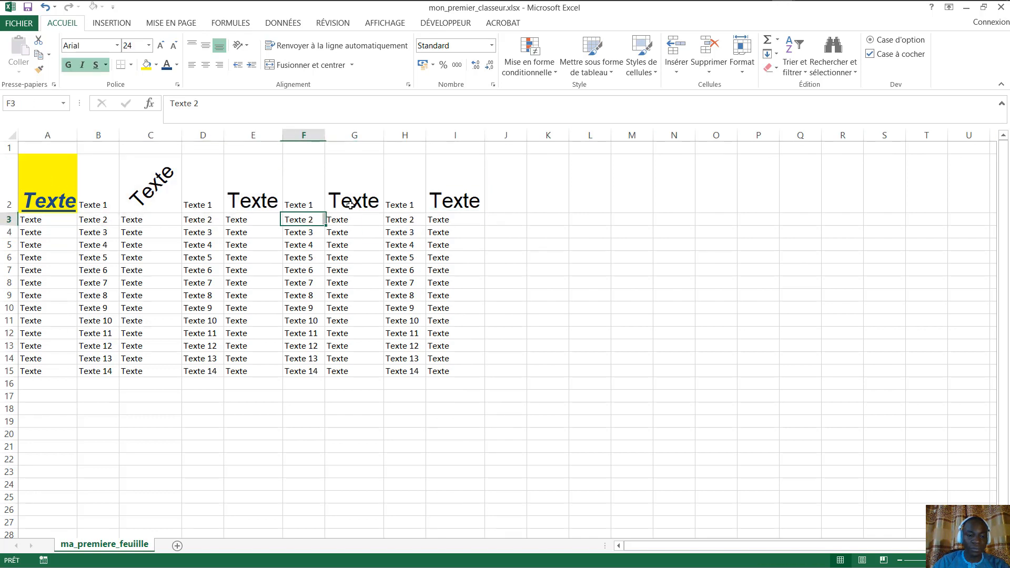
pyautogui.moveTo(47, 135); pyautogui.dragTo(455, 148)
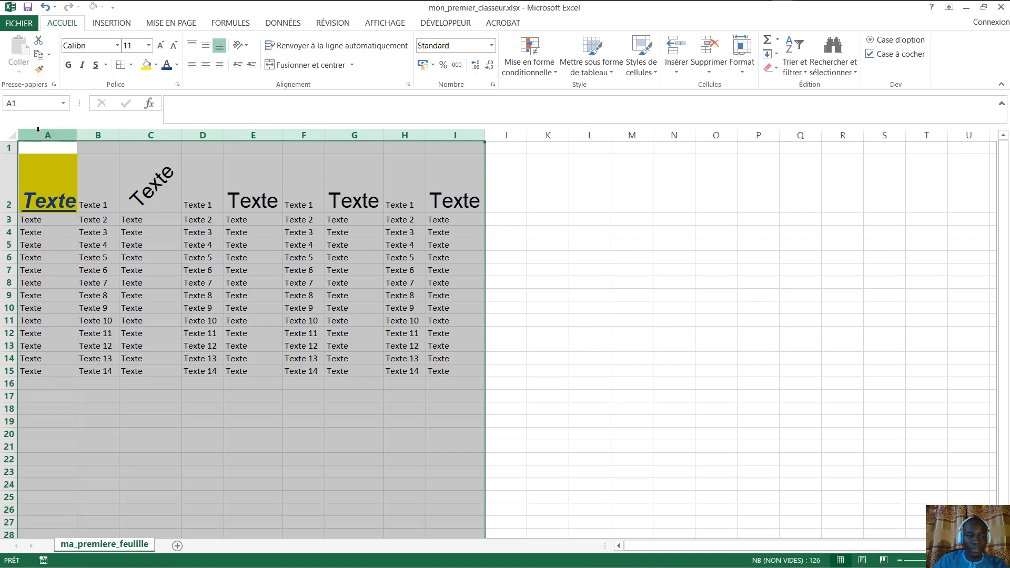
# - Select columns A–I, autofit them, then drag a border to widen them all equally
pyautogui.moveTo(38, 129); pyautogui.dragTo(452, 135)
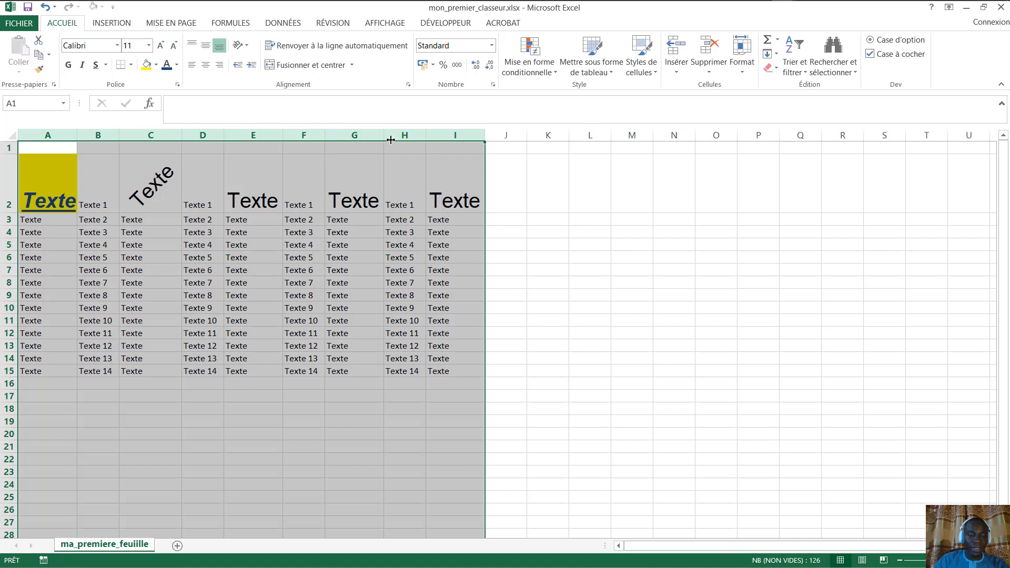
pyautogui.doubleClick(285, 134)
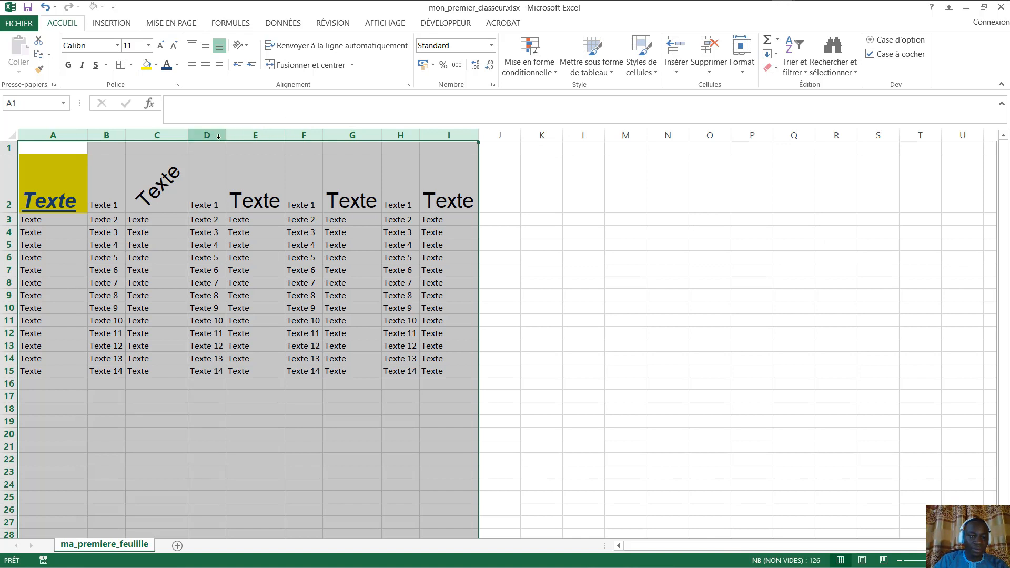
pyautogui.moveTo(187, 135); pyautogui.dragTo(205, 135)
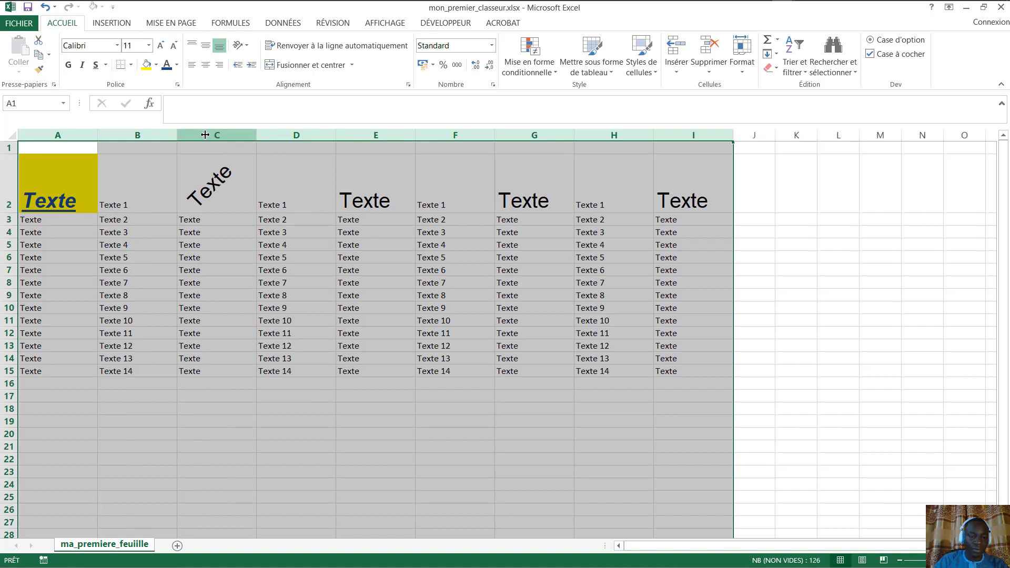
pyautogui.click(73, 214)
pyautogui.moveTo(70, 174); pyautogui.dragTo(687, 371)
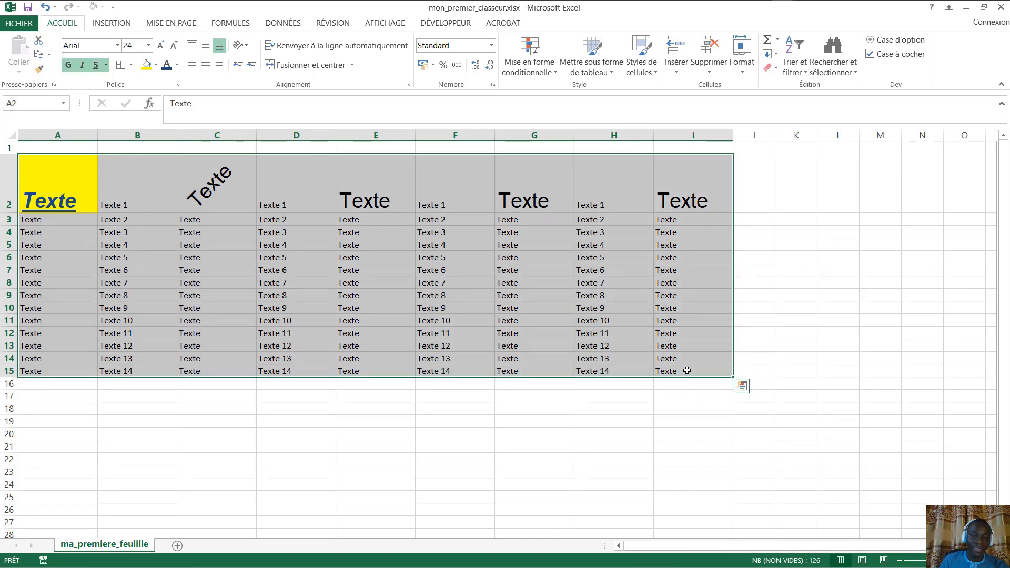
pyautogui.click(727, 311)
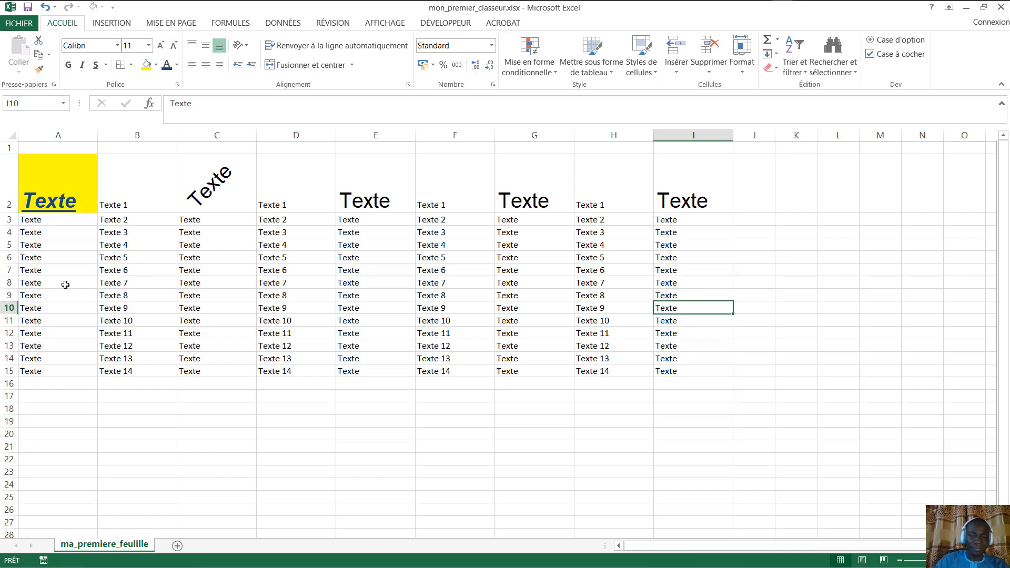
pyautogui.moveTo(705, 189); pyautogui.dragTo(94, 189)
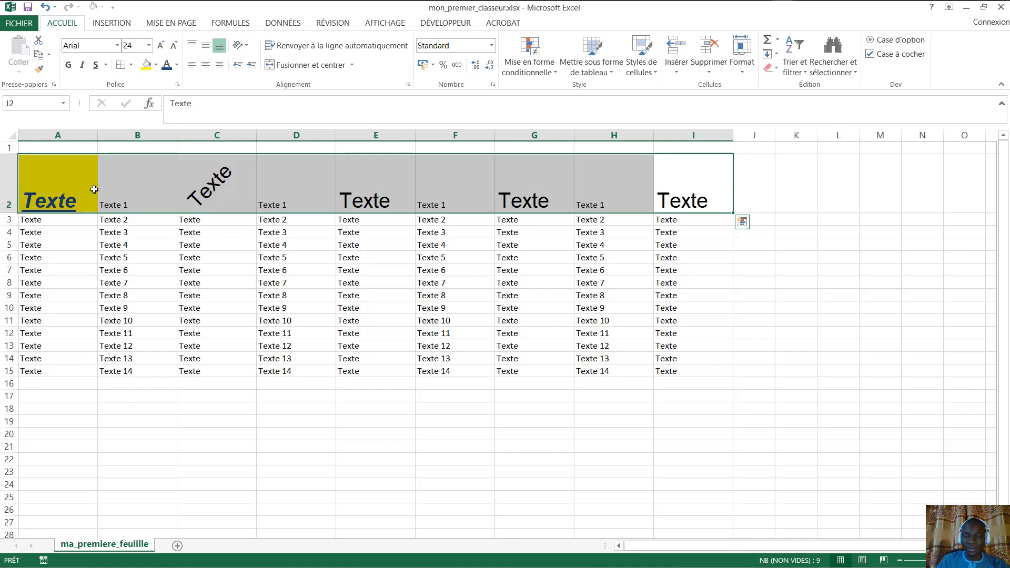
pyautogui.click(218, 284)
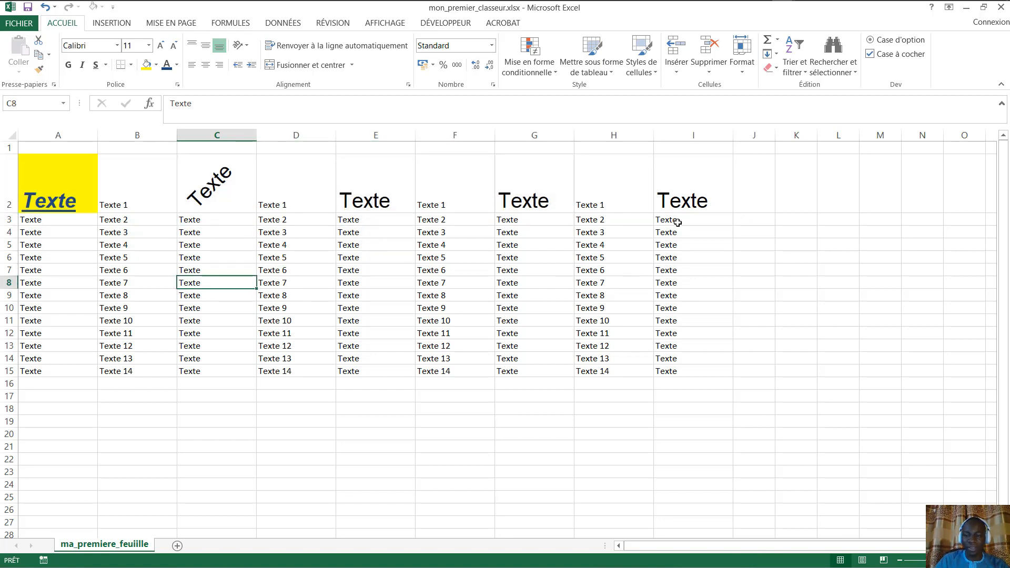
pyautogui.click(691, 205)
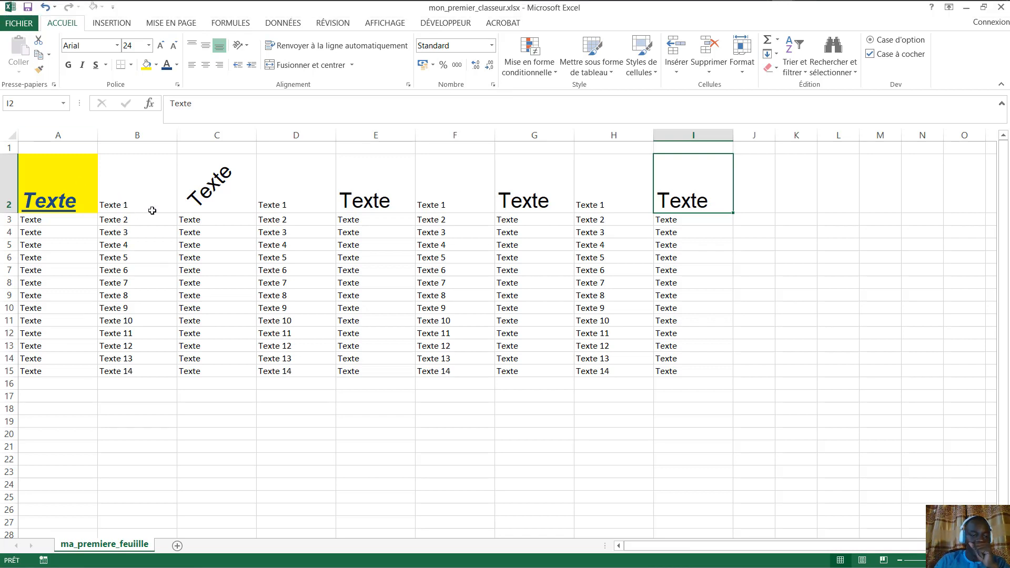
# - Copy C2's rotated heading format onto A2 and B2 with Reproduire la mise en forme
pyautogui.click(426, 184)
pyautogui.click(218, 184)
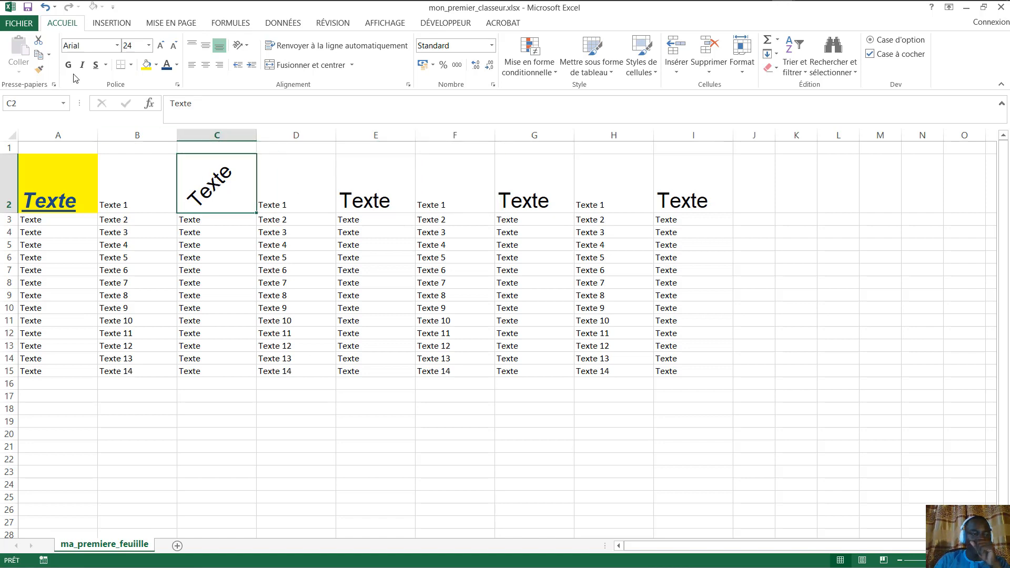
pyautogui.click(39, 69)
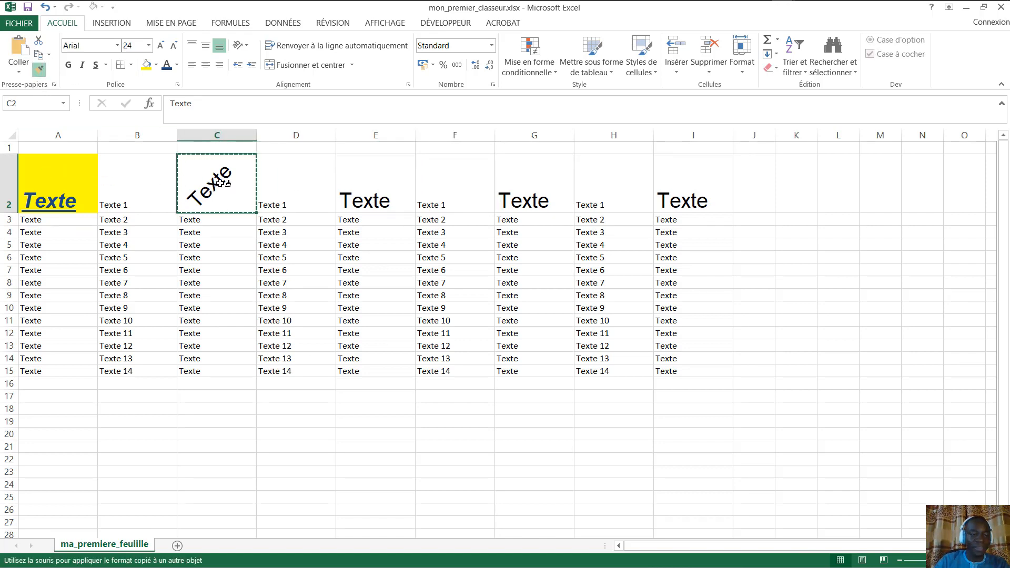
pyautogui.moveTo(66, 182); pyautogui.dragTo(139, 183)
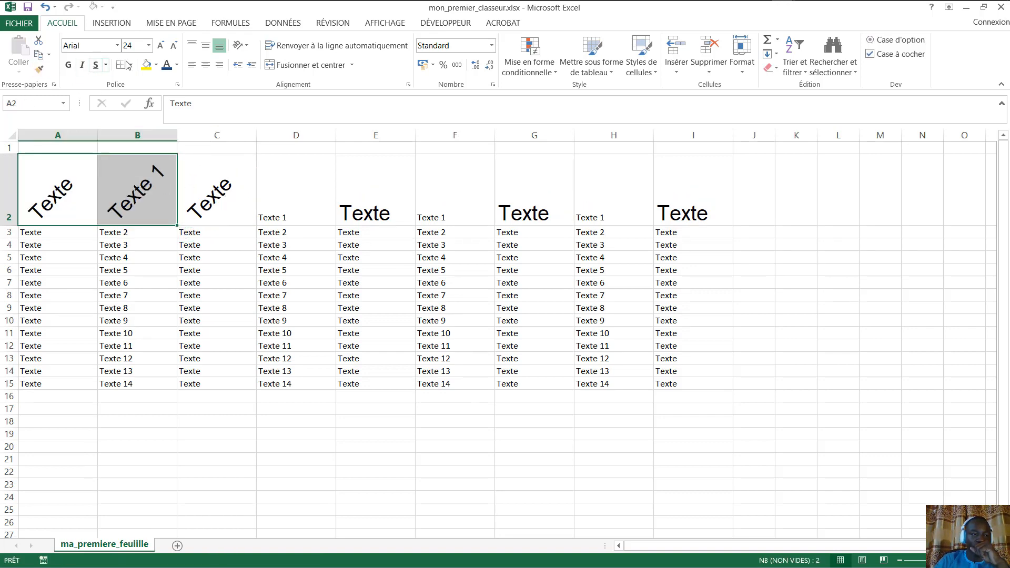
# - Apply the same rotated formatting from A2:B2 across headers D2 to I2
pyautogui.click(38, 69)
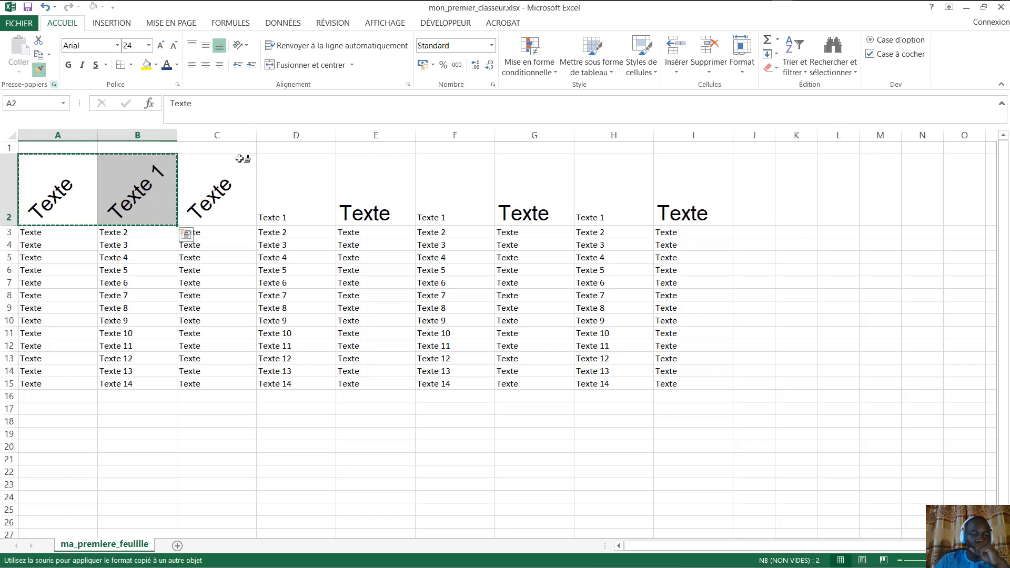
pyautogui.moveTo(296, 185); pyautogui.dragTo(684, 205)
pyautogui.click(457, 347)
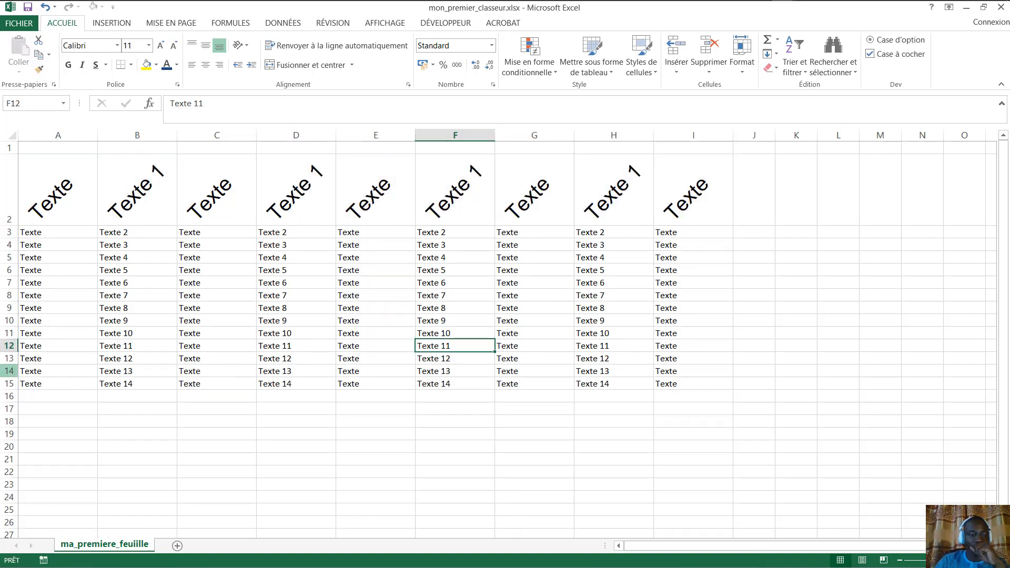
pyautogui.click(47, 199)
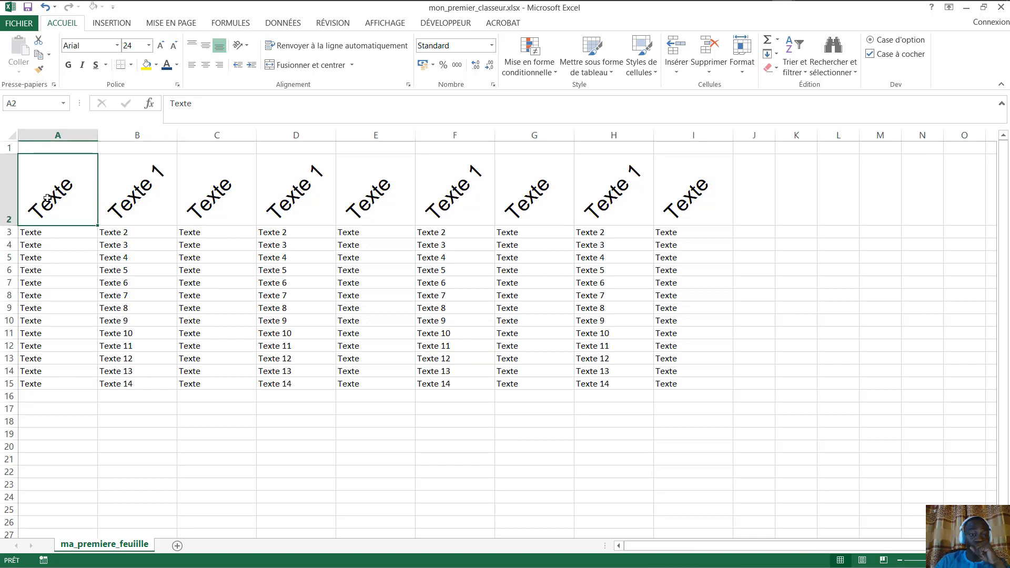
pyautogui.click(833, 249)
pyautogui.click(50, 196)
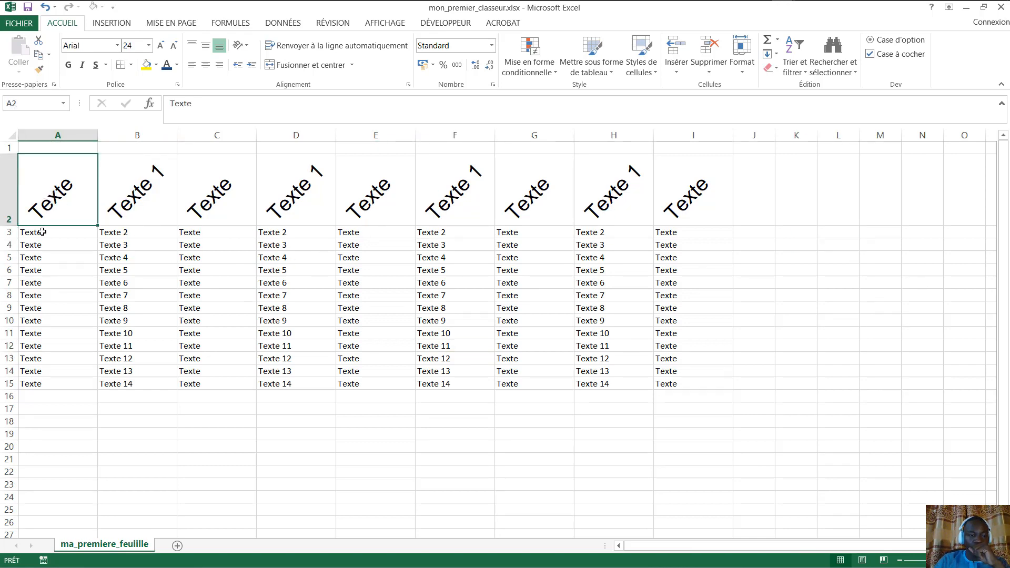
# - Copy the whole block A2:I15 to the clipboard
pyautogui.moveTo(42, 224); pyautogui.dragTo(689, 381)
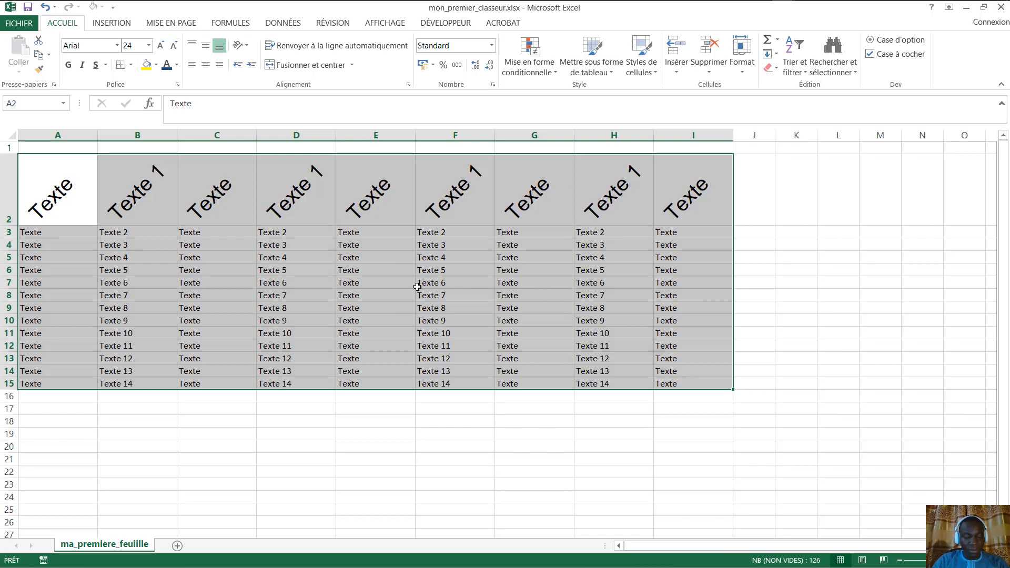
pyautogui.hotkey('ctrl', 'c')
pyautogui.rightClick(335, 189)
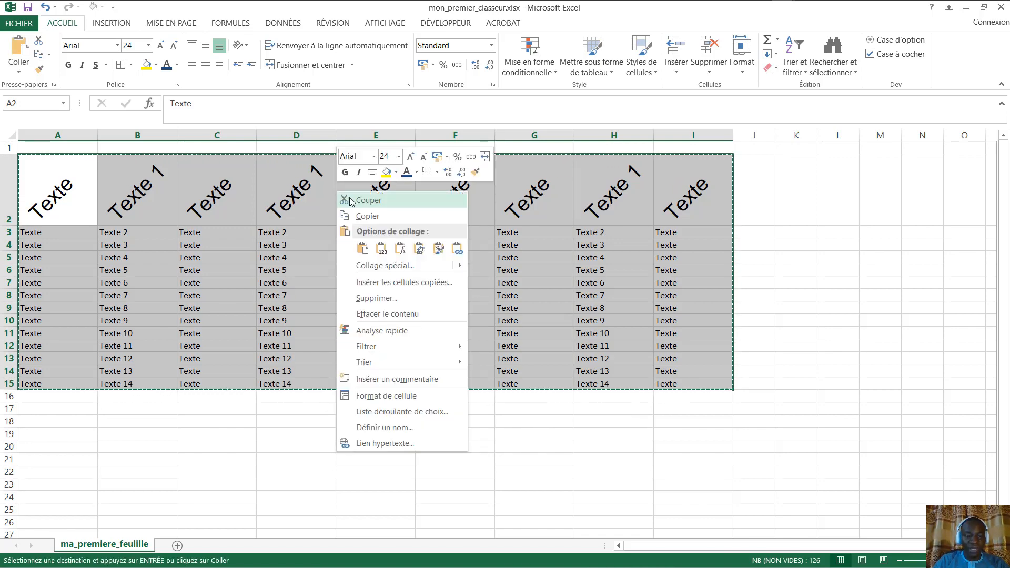
pyautogui.click(387, 215)
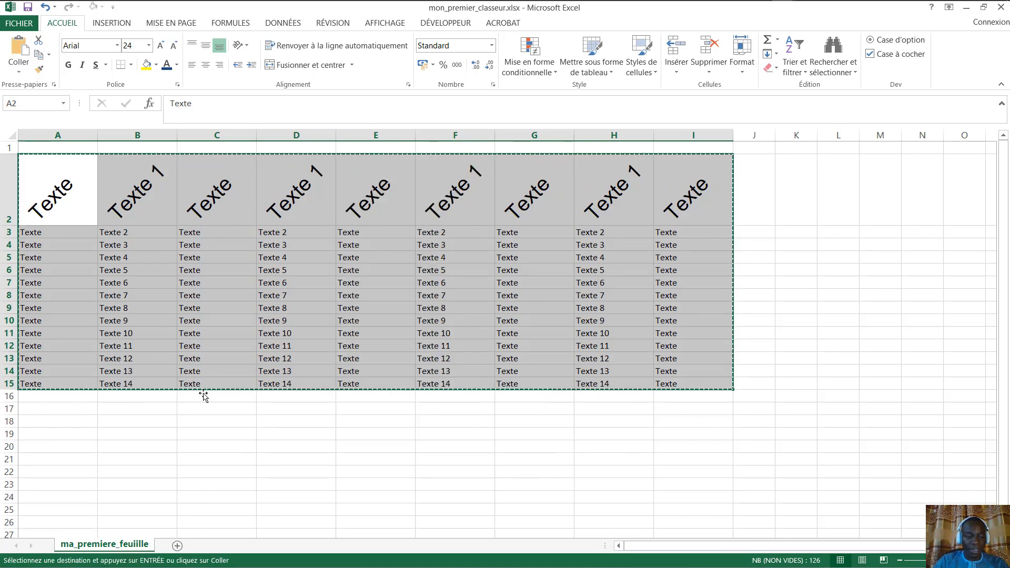
# - Paste the copied block at A18, re-pasting after an undo, and check it
pyautogui.click(36, 421)
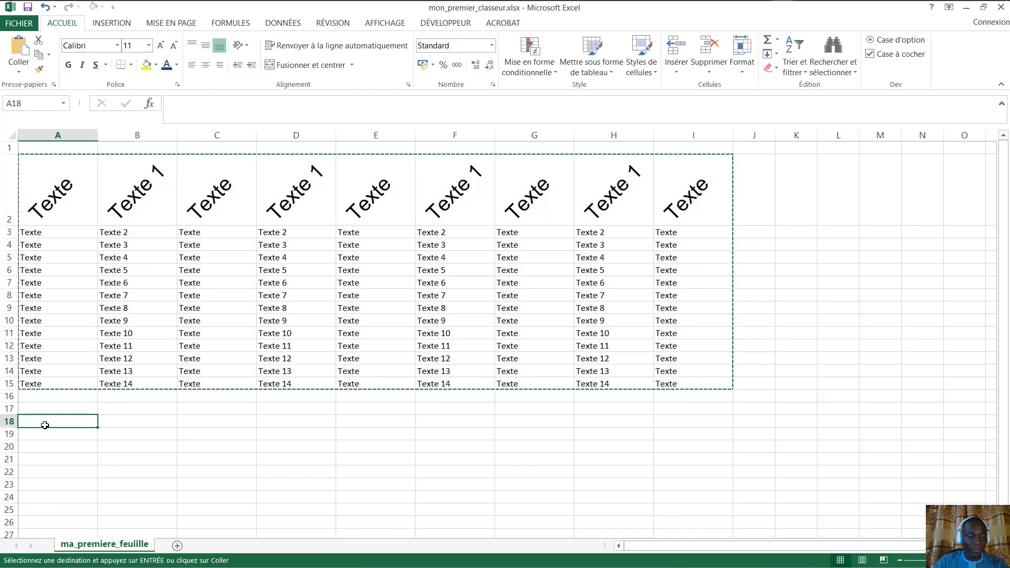
pyautogui.hotkey('ctrl', 'v')
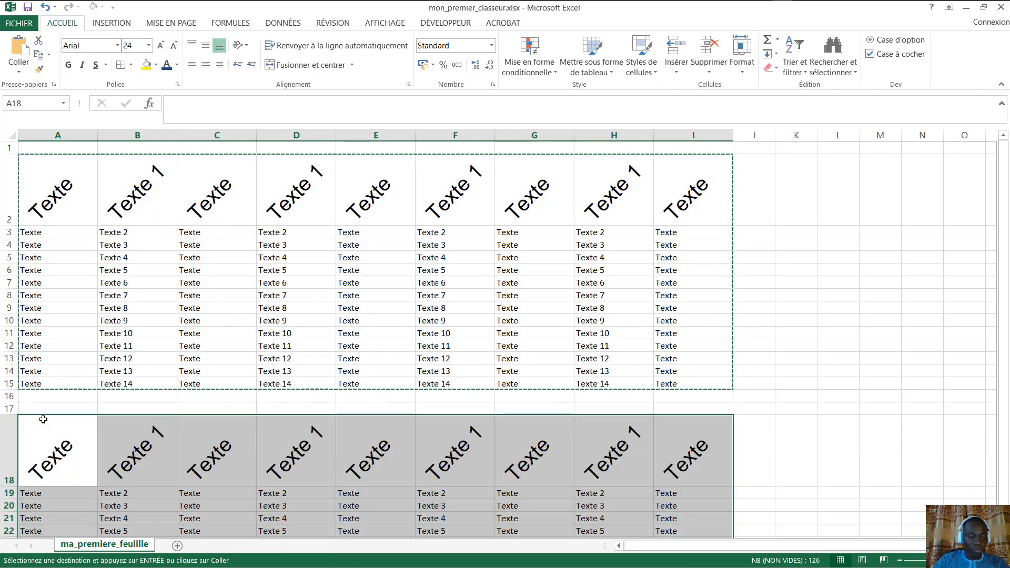
pyautogui.hotkey('ctrl', 'z')
pyautogui.click(47, 426)
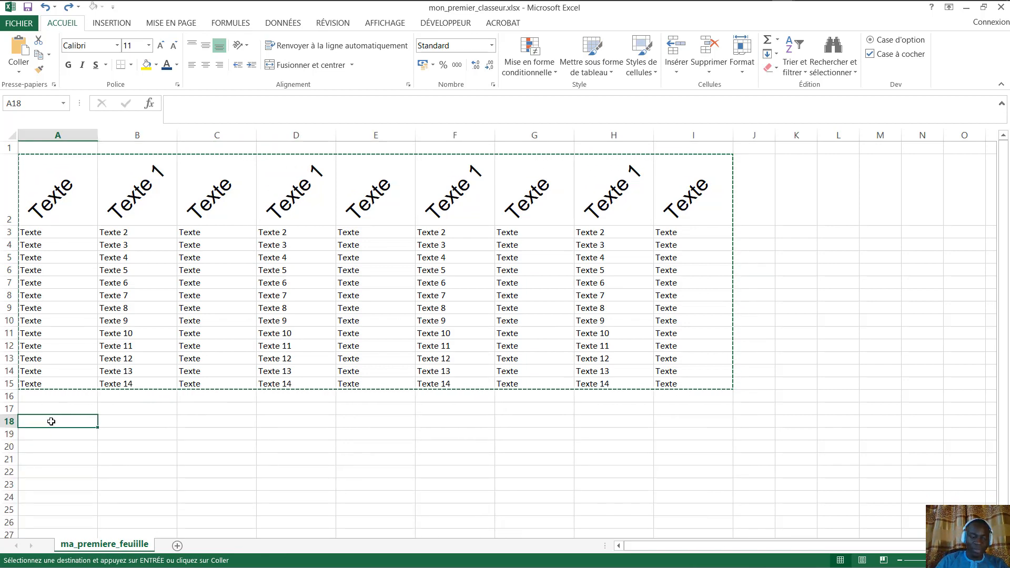
pyautogui.press('Return')
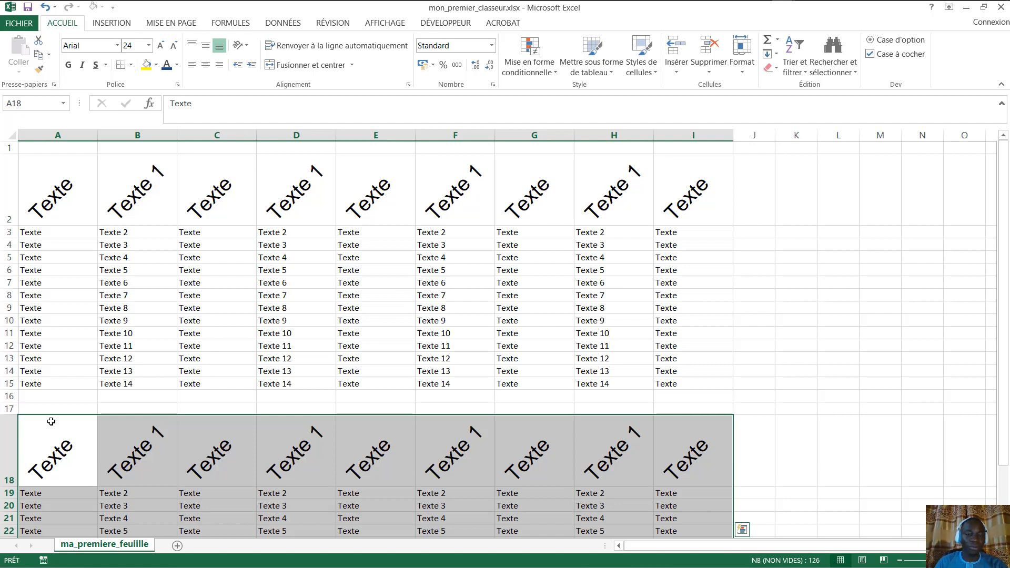
pyautogui.scroll(-4, 462, 418)
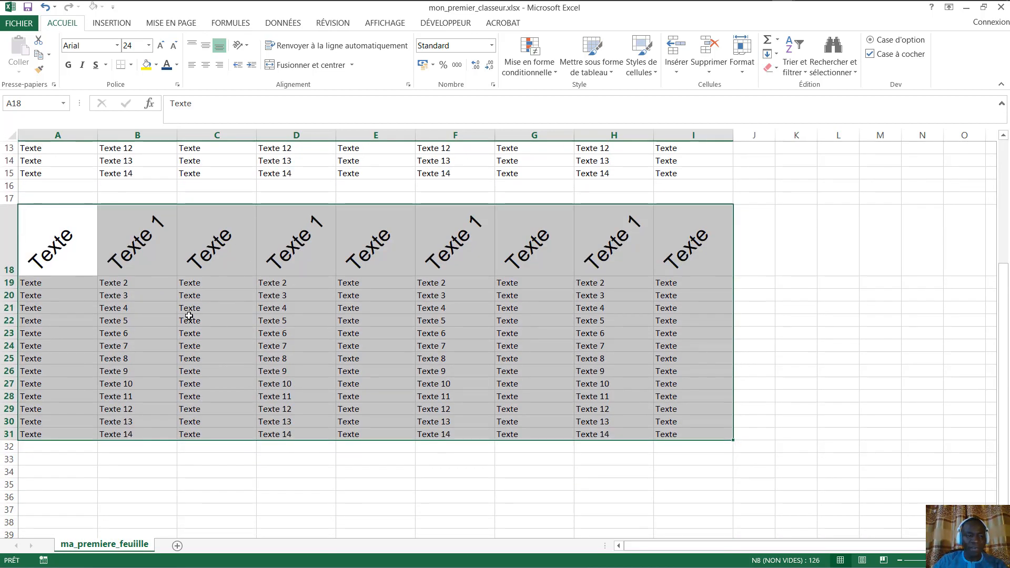
pyautogui.scroll(2, 189, 315)
pyautogui.scroll(2, 190, 315)
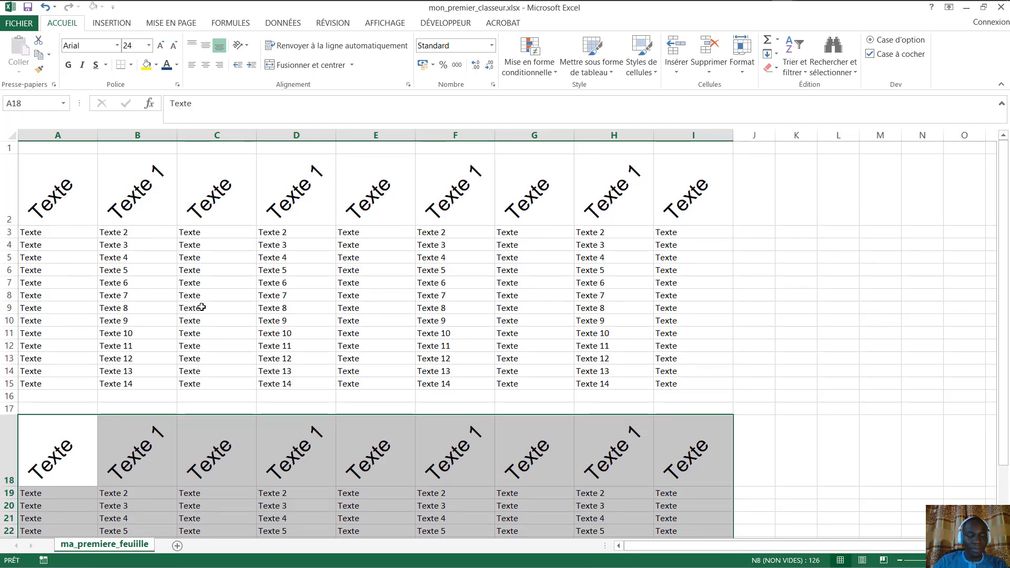
pyautogui.scroll(-5, 523, 282)
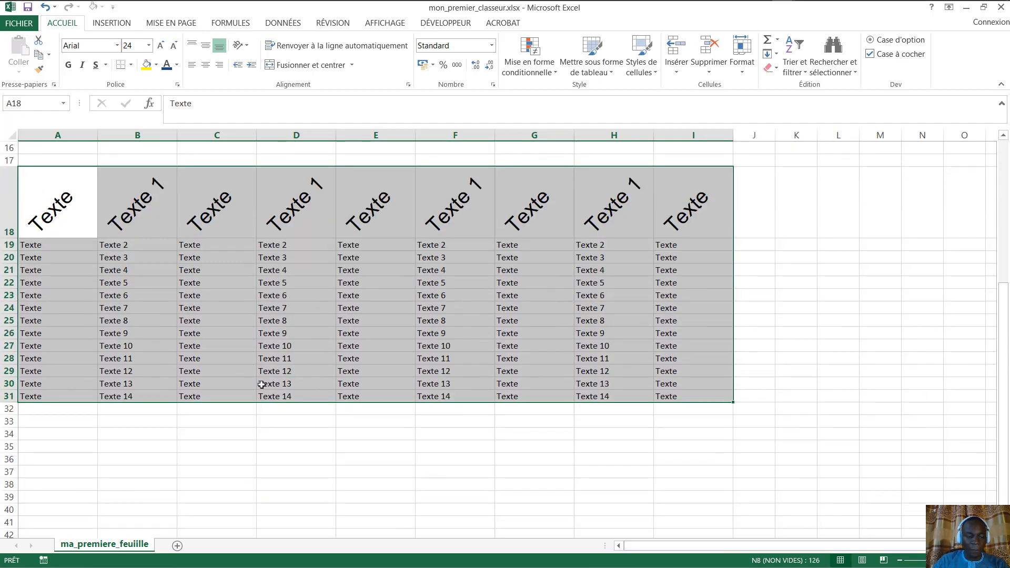
pyautogui.scroll(5, 262, 385)
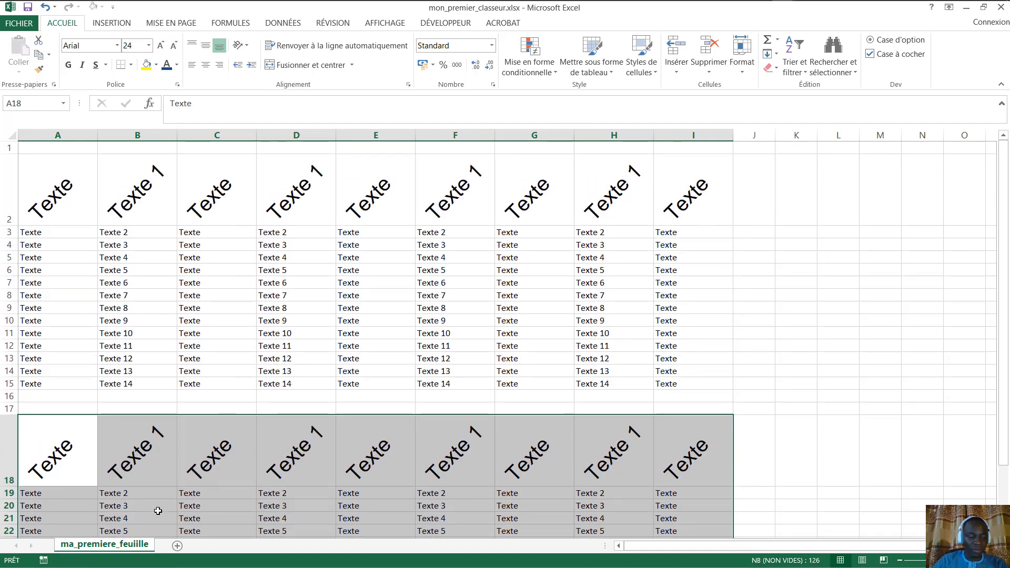
# - Copy ma_premiere_feuiille to the end via Déplacer ou copier with (en dernier) and Créer une copie
pyautogui.rightClick(126, 549)
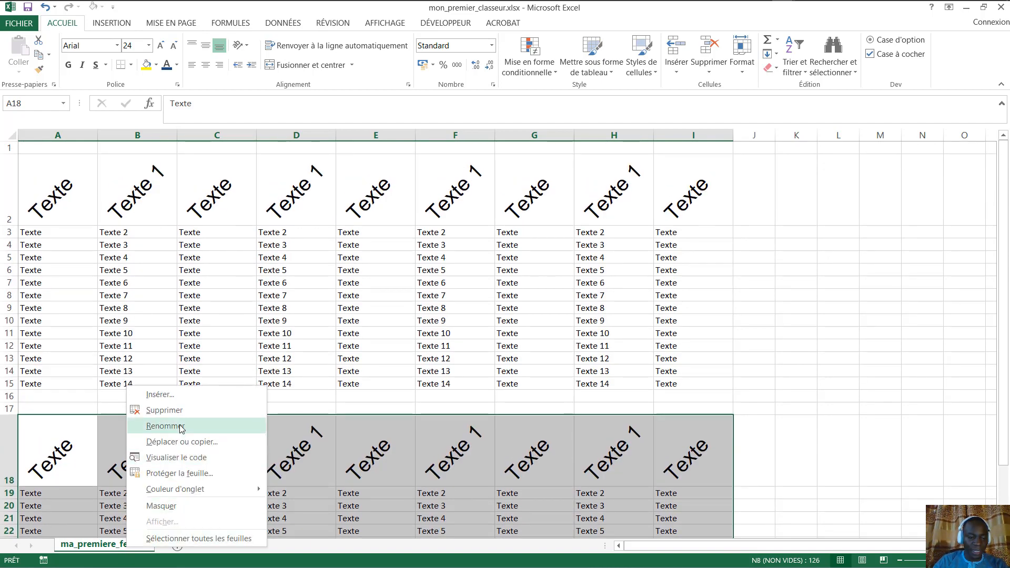
pyautogui.click(200, 443)
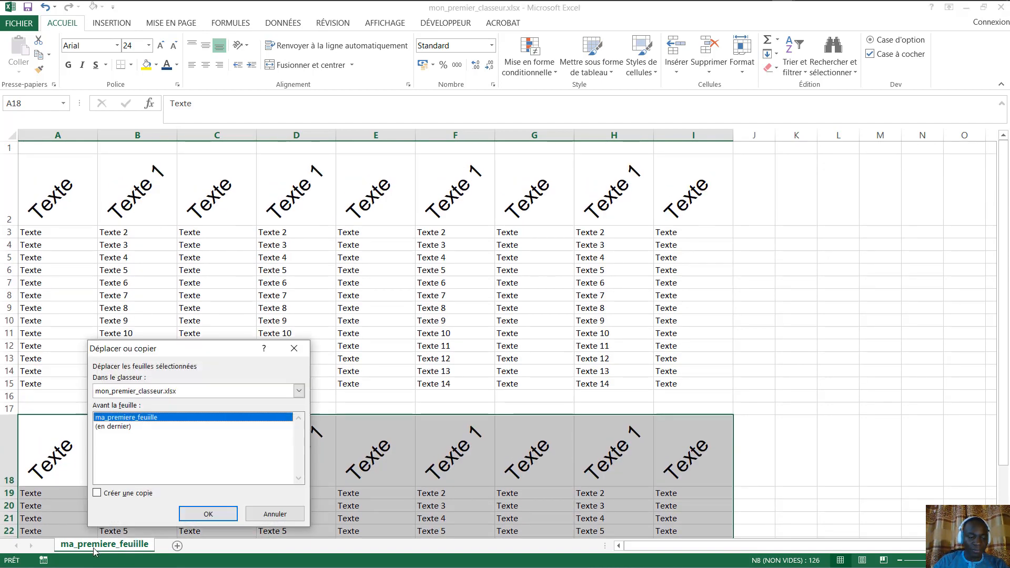
pyautogui.click(114, 427)
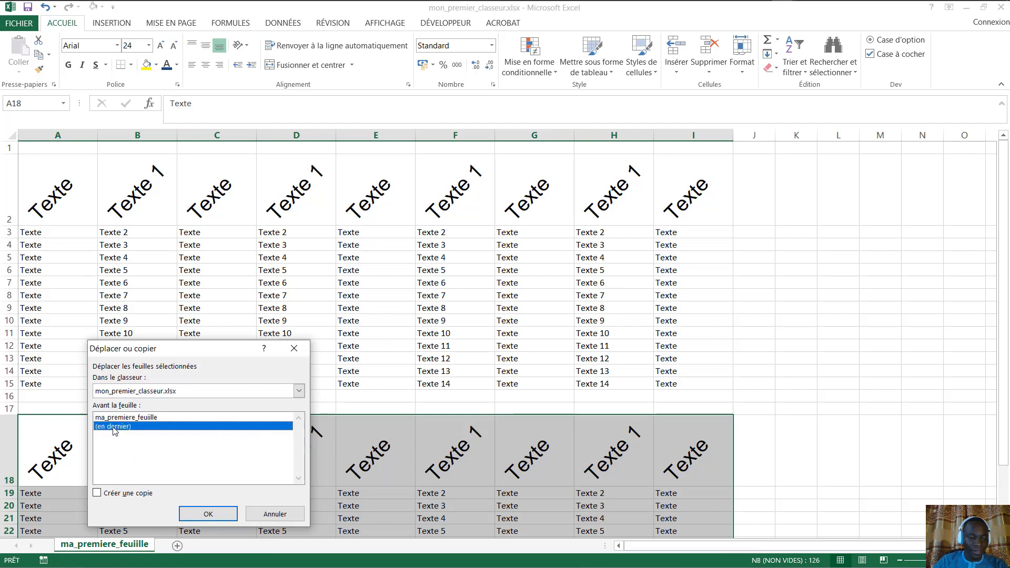
pyautogui.click(97, 494)
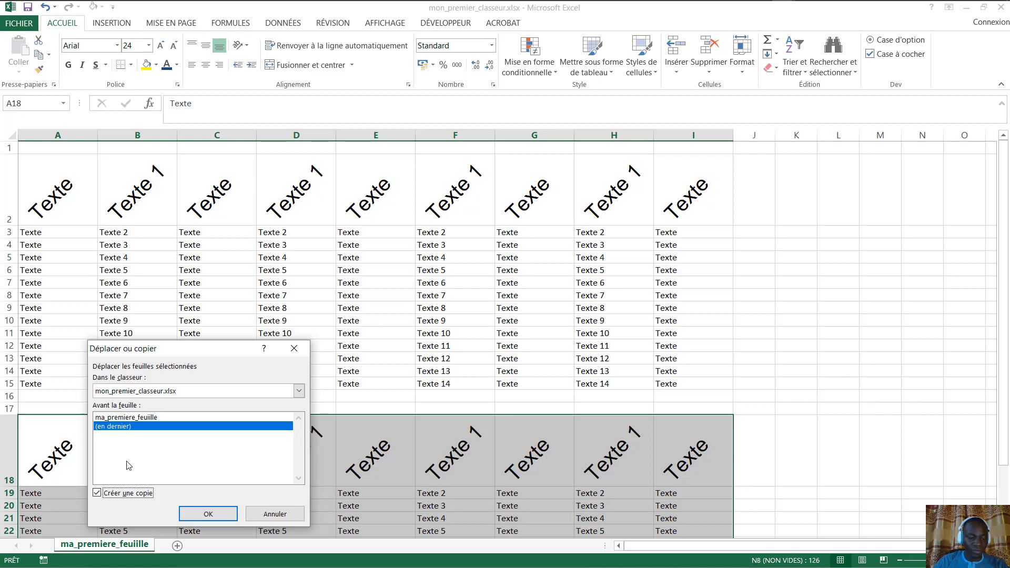
pyautogui.click(273, 514)
pyautogui.rightClick(138, 550)
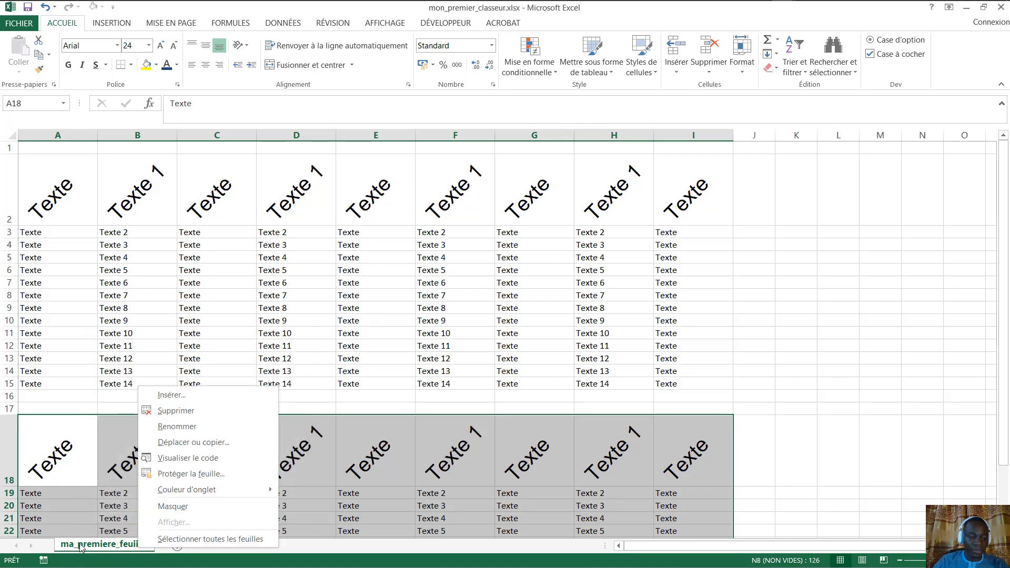
pyautogui.click(204, 443)
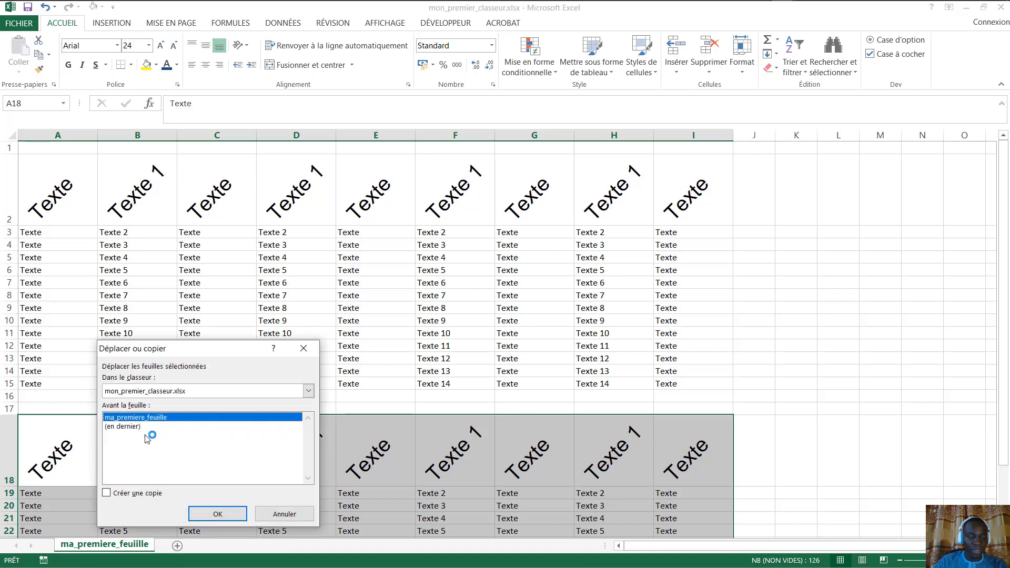
pyautogui.click(132, 427)
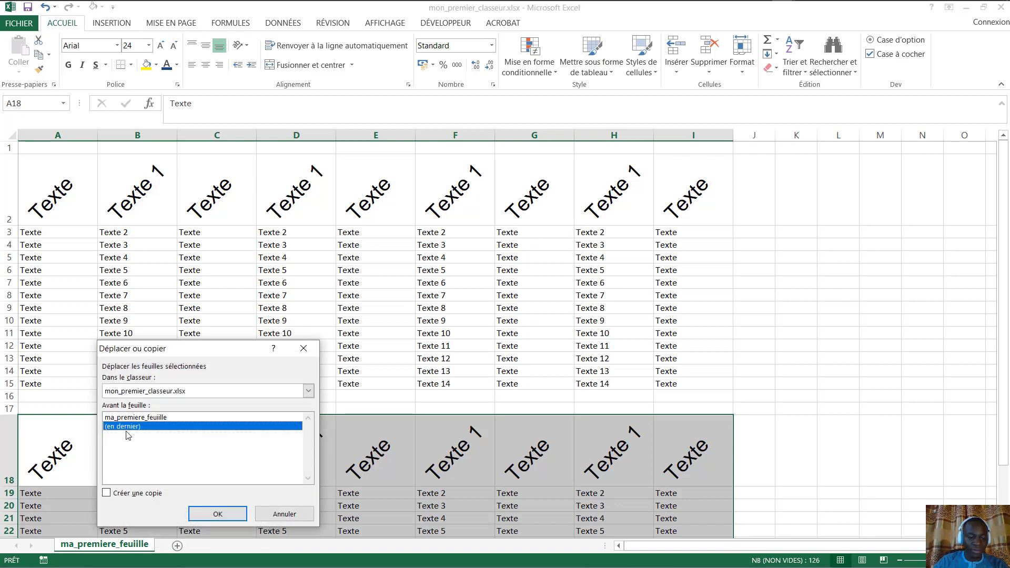
pyautogui.click(116, 497)
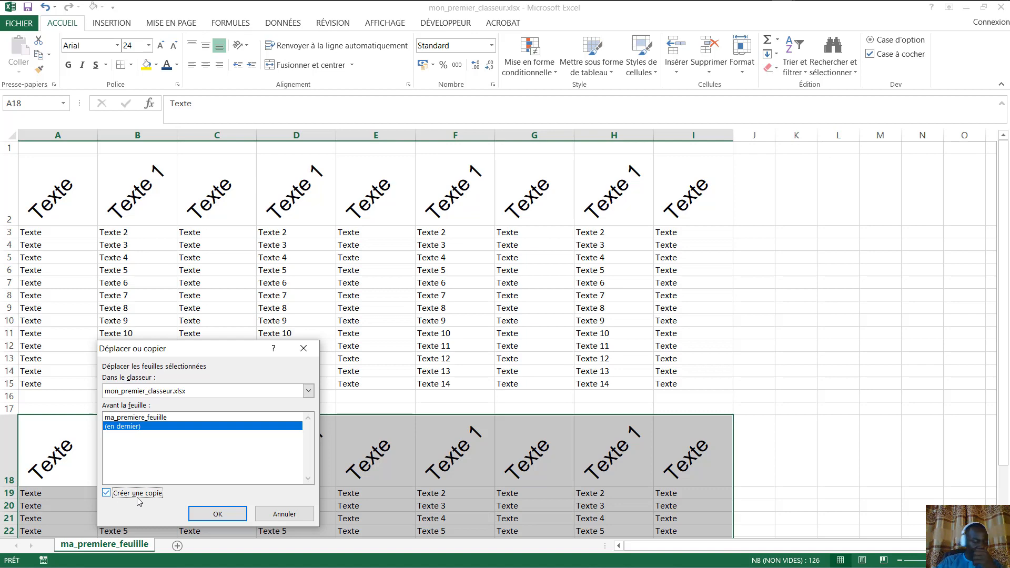
pyautogui.click(221, 513)
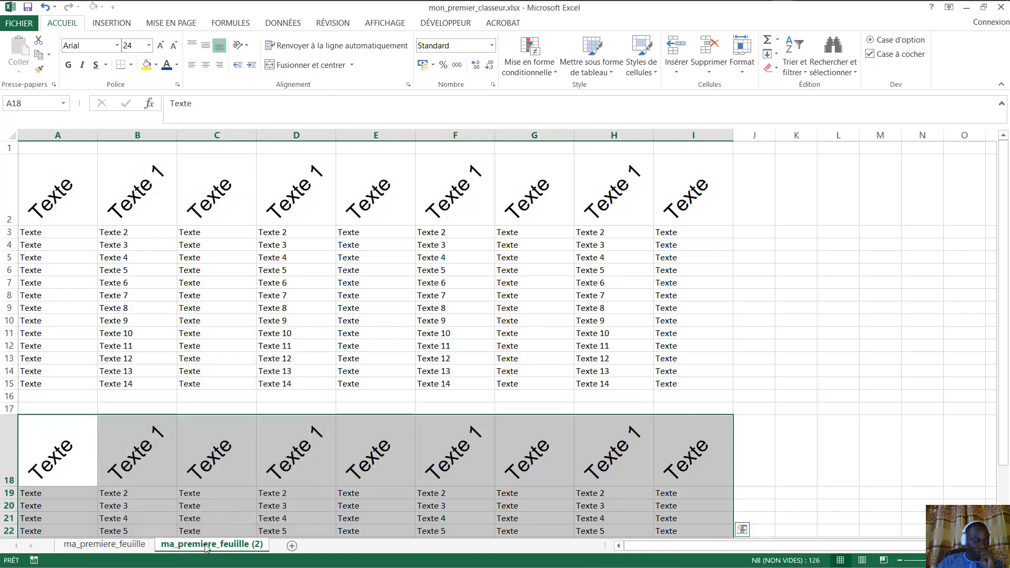
# - Rename the copied sheet tab to ma__deuxieme_feuille, correcting the misspelled ending
pyautogui.doubleClick(243, 547)
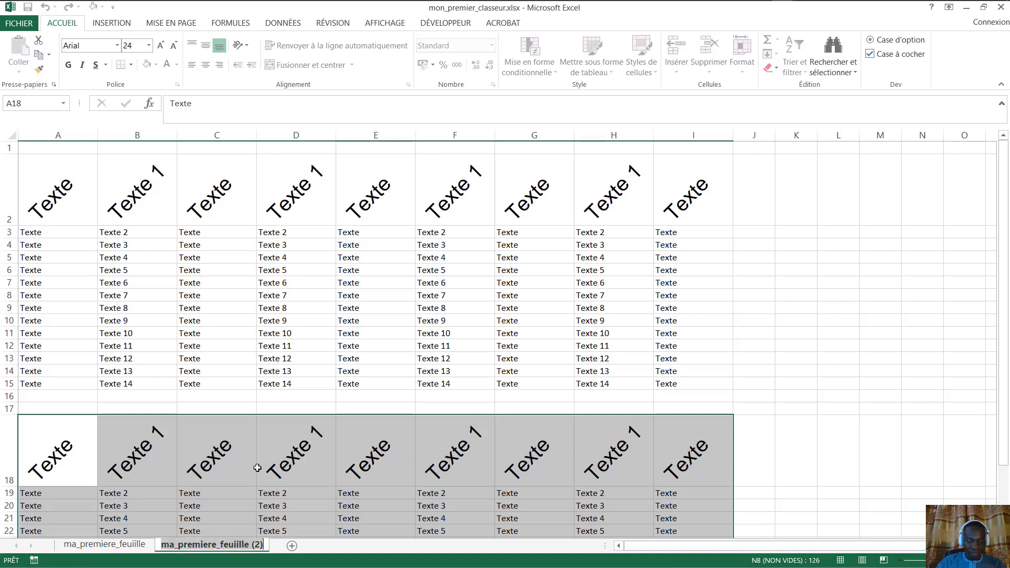
pyautogui.write('ma')
pyautogui.press('Return')
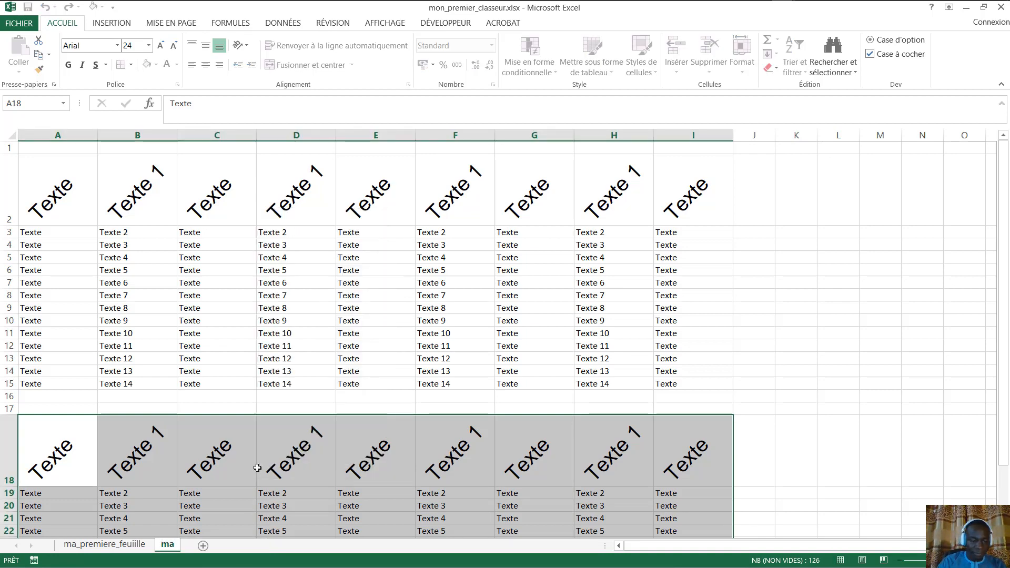
pyautogui.press('Escape')
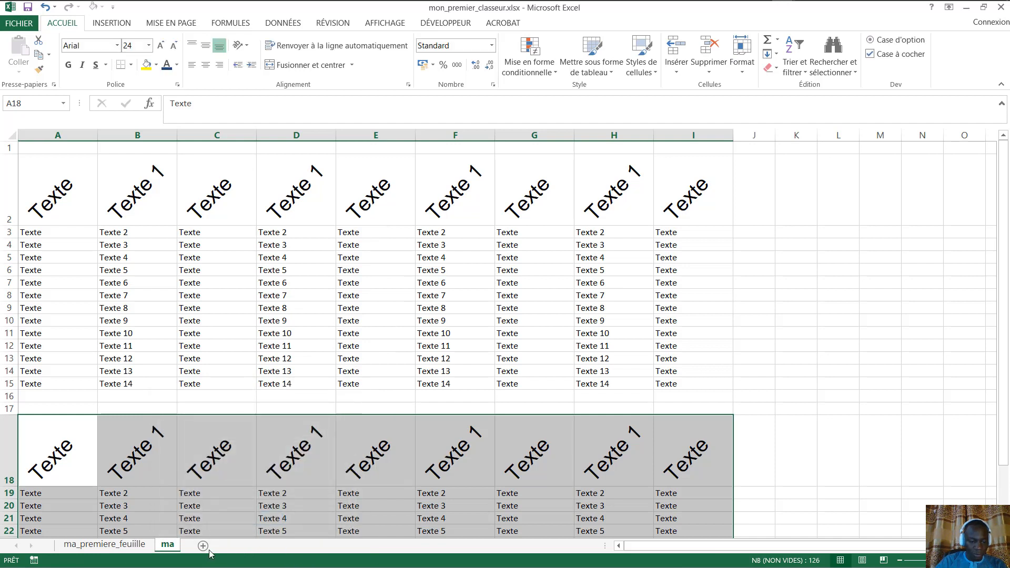
pyautogui.doubleClick(170, 546)
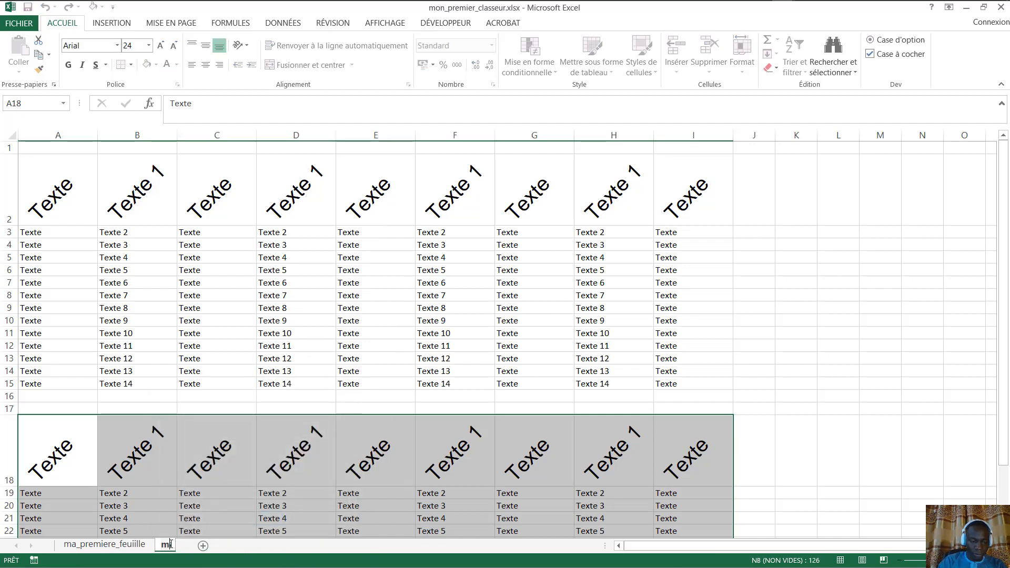
pyautogui.write('__deuxime')
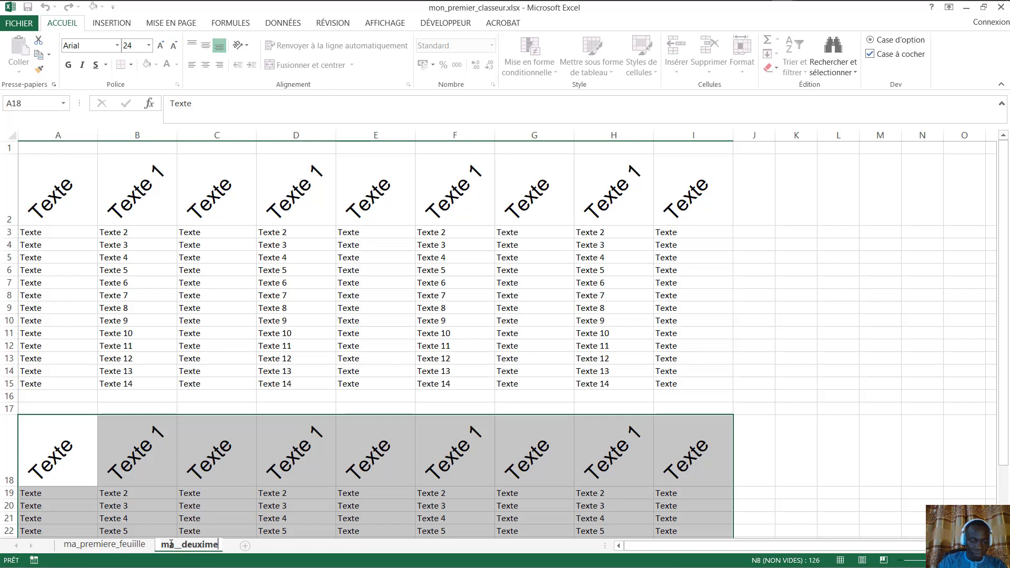
pyautogui.press('Return')
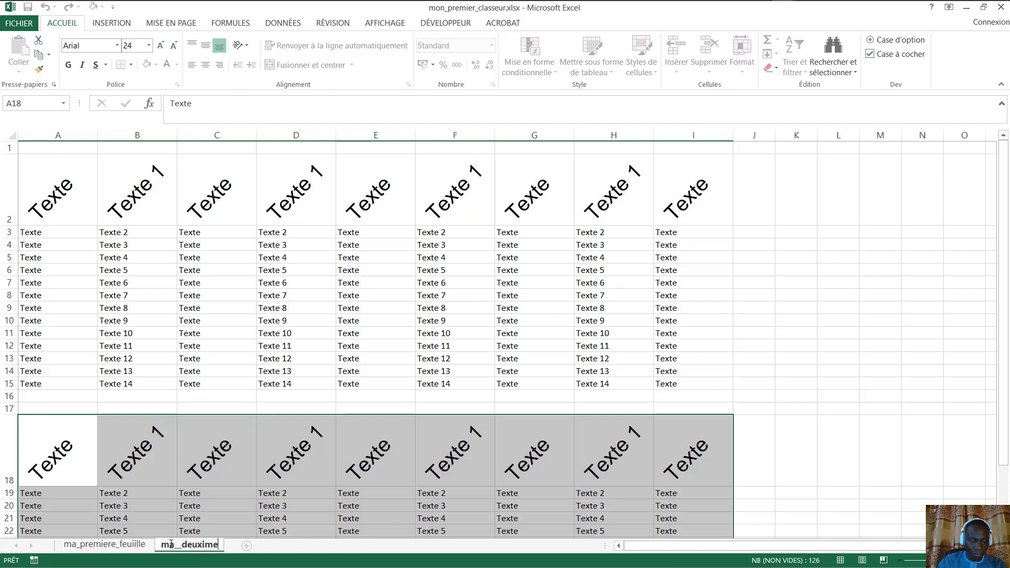
pyautogui.press('BackSpace')
pyautogui.press('BackSpace')
pyautogui.write('eme_fe')
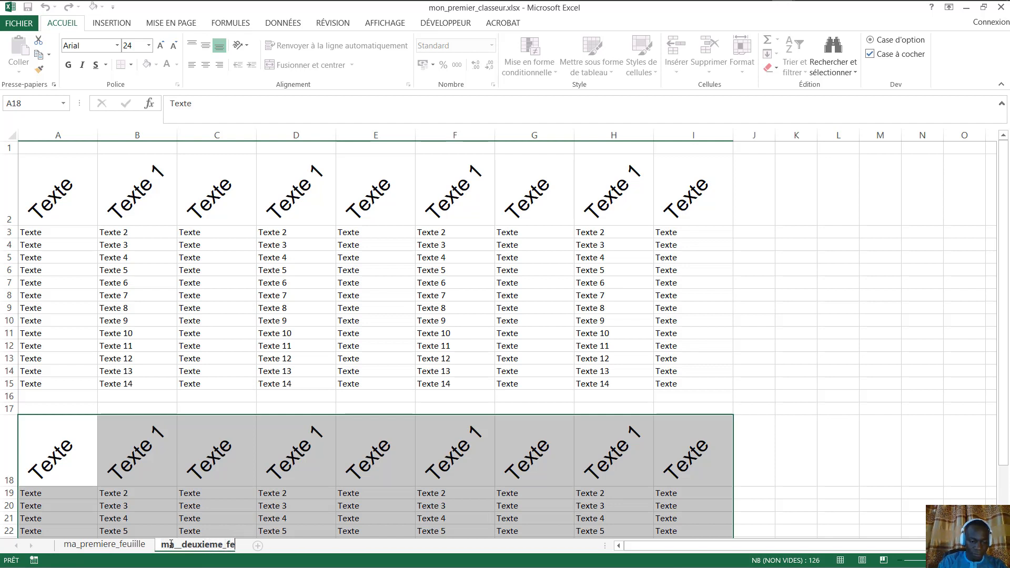
pyautogui.write('uille')
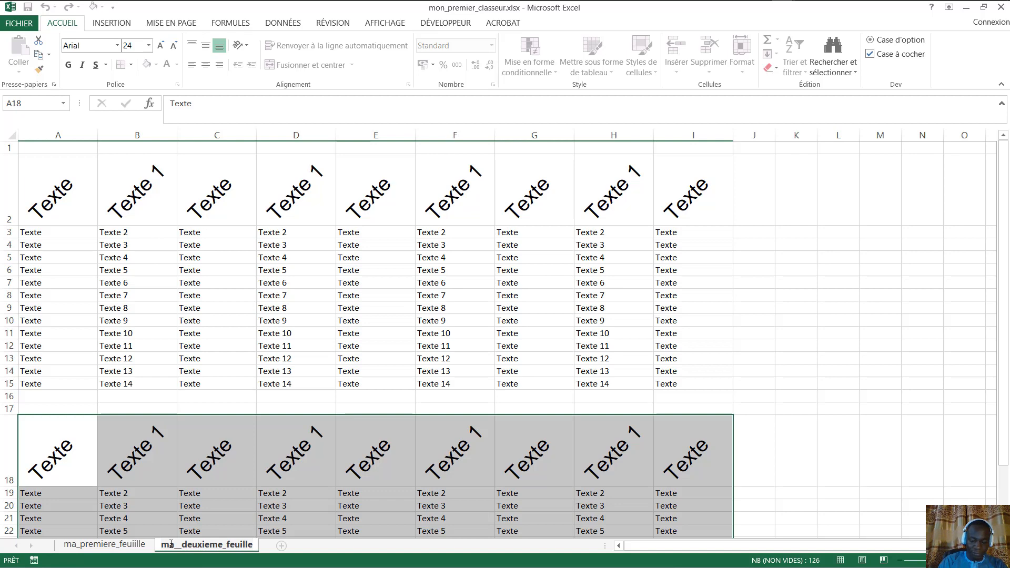
pyautogui.press('Return')
# - Select the lower block A18:I31 and erase it with Backspace
pyautogui.click(803, 341)
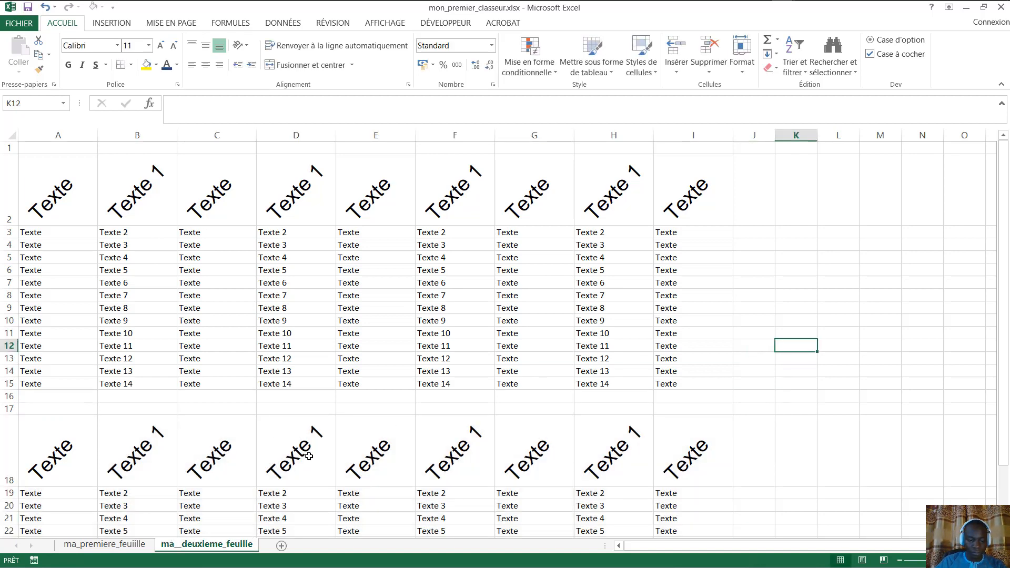
pyautogui.scroll(-6, 309, 456)
pyautogui.scroll(6, 299, 419)
pyautogui.scroll(-4, 357, 337)
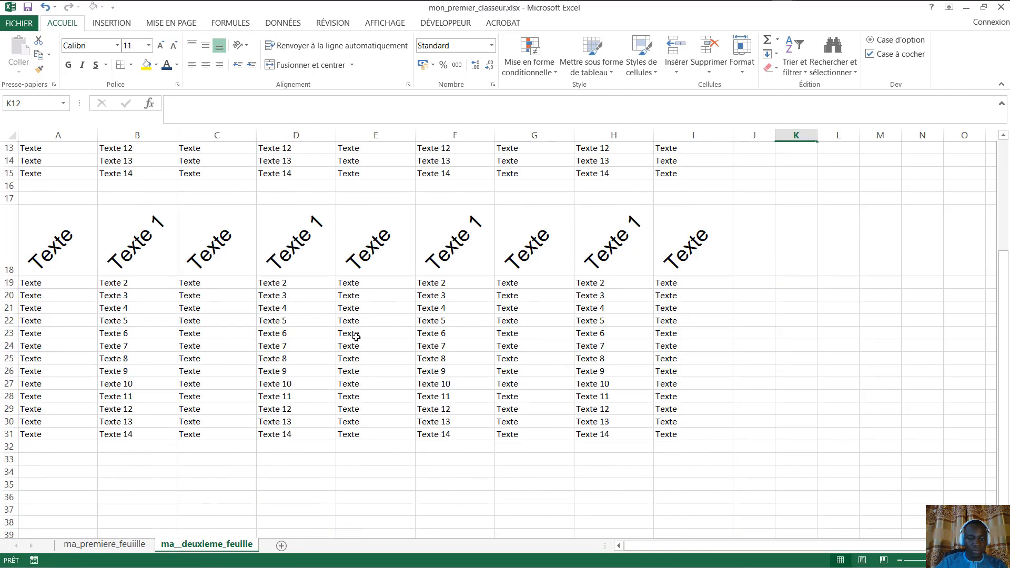
pyautogui.moveTo(685, 421); pyautogui.dragTo(448, 248)
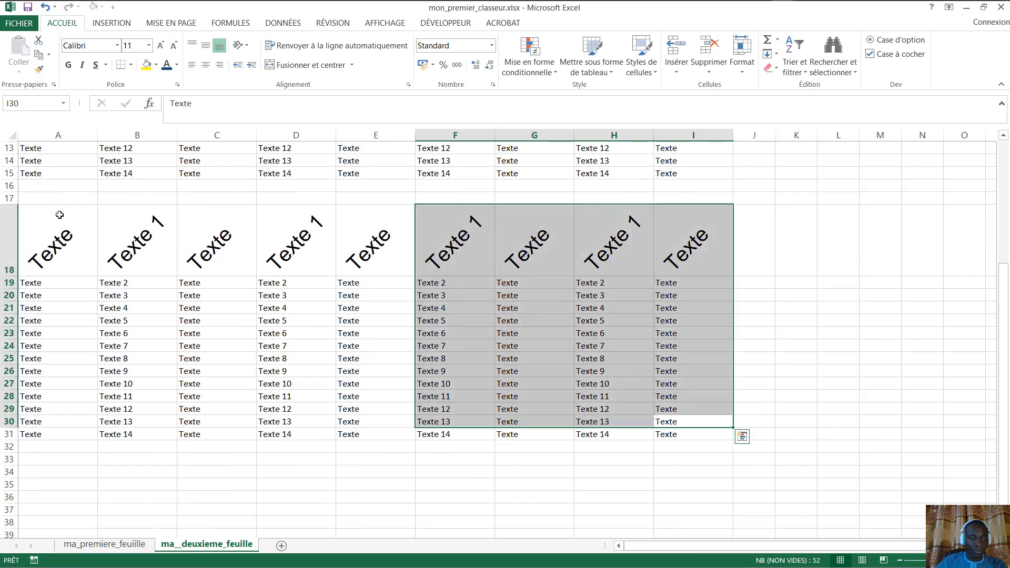
pyautogui.moveTo(59, 215); pyautogui.dragTo(700, 428)
pyautogui.press('BackSpace')
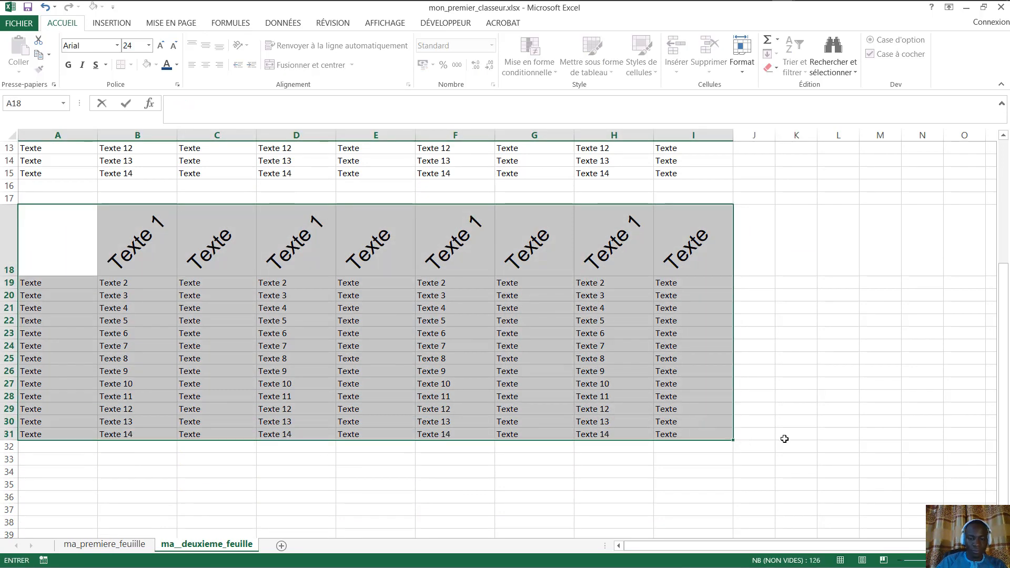
pyautogui.click(826, 418)
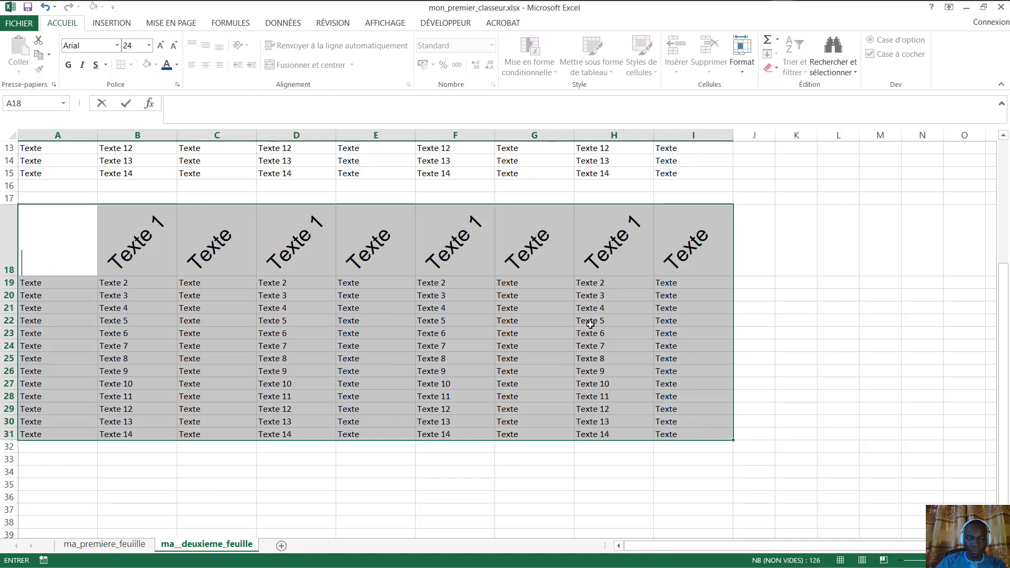
# - Reselect A18:I31 and clear it with Delete, undoing once, then clearing again
pyautogui.click(71, 240)
pyautogui.moveTo(272, 308)
pyautogui.mouseDown()
pyautogui.moveTo(598, 429)
pyautogui.moveTo(681, 426)
pyautogui.mouseUp()
pyautogui.press('Delete')
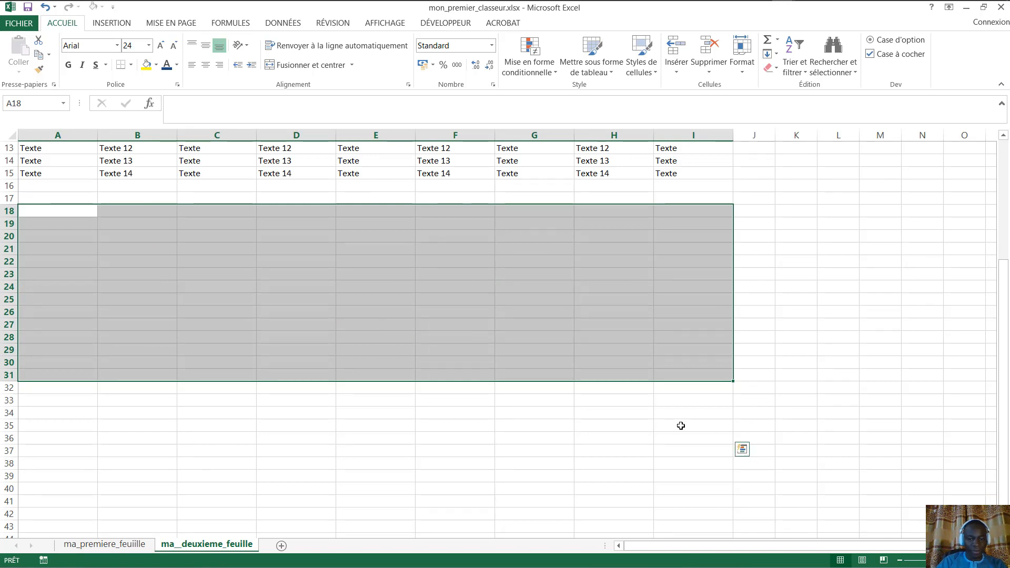
pyautogui.hotkey('ctrl', 'z')
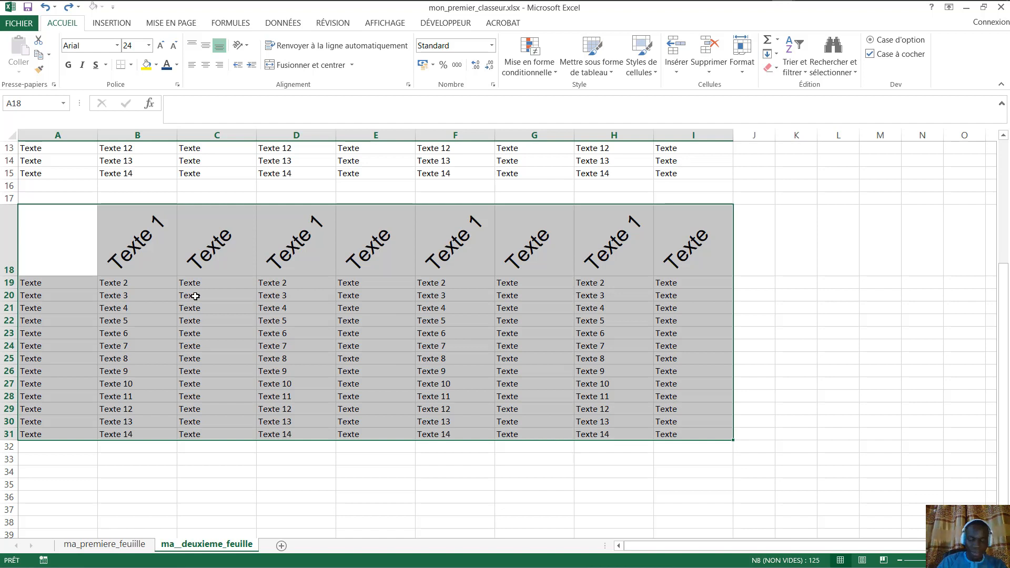
pyautogui.press('Delete')
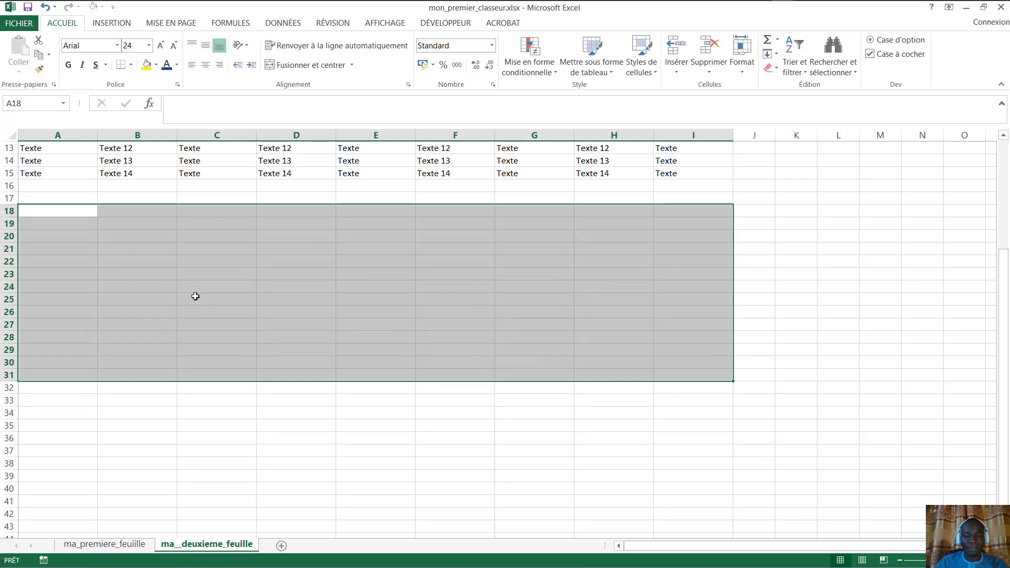
pyautogui.scroll(4, 339, 311)
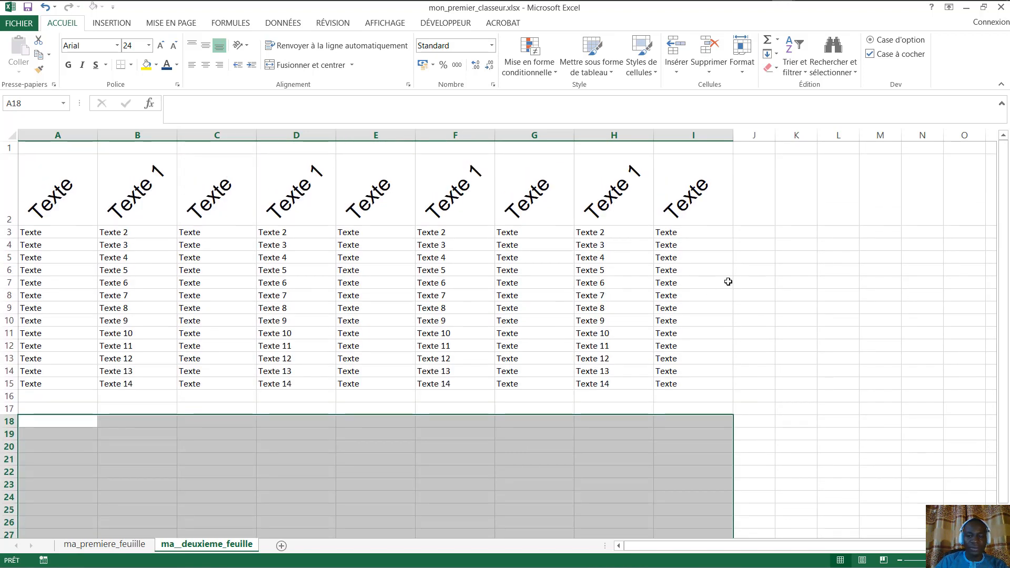
# - Select the data range A2:I15, including the rotated header row
pyautogui.click(832, 207)
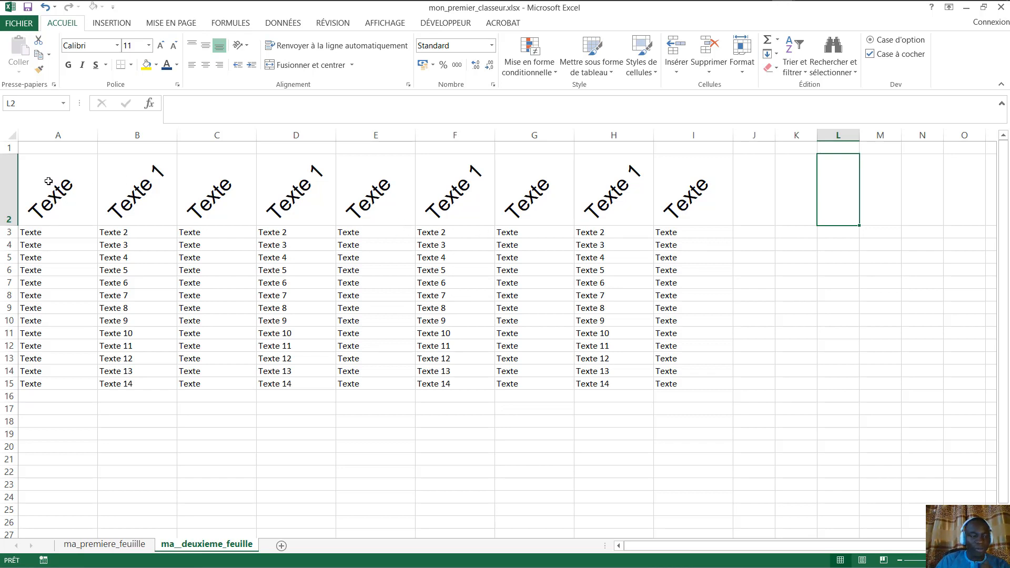
pyautogui.moveTo(49, 185); pyautogui.dragTo(709, 384)
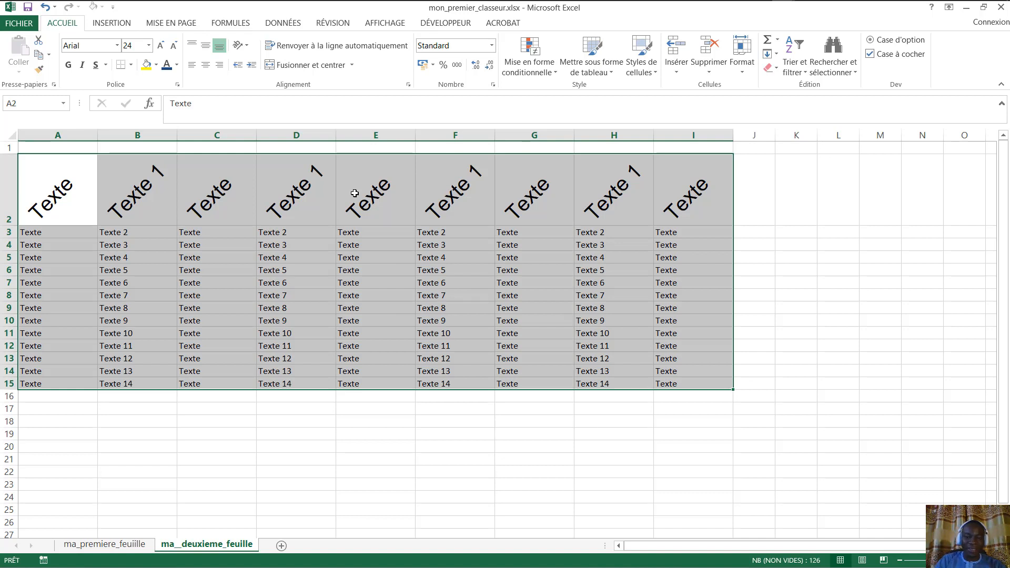
# - Format A2:I15 as a table in a light blue banded style, keeping headers
pyautogui.click(612, 72)
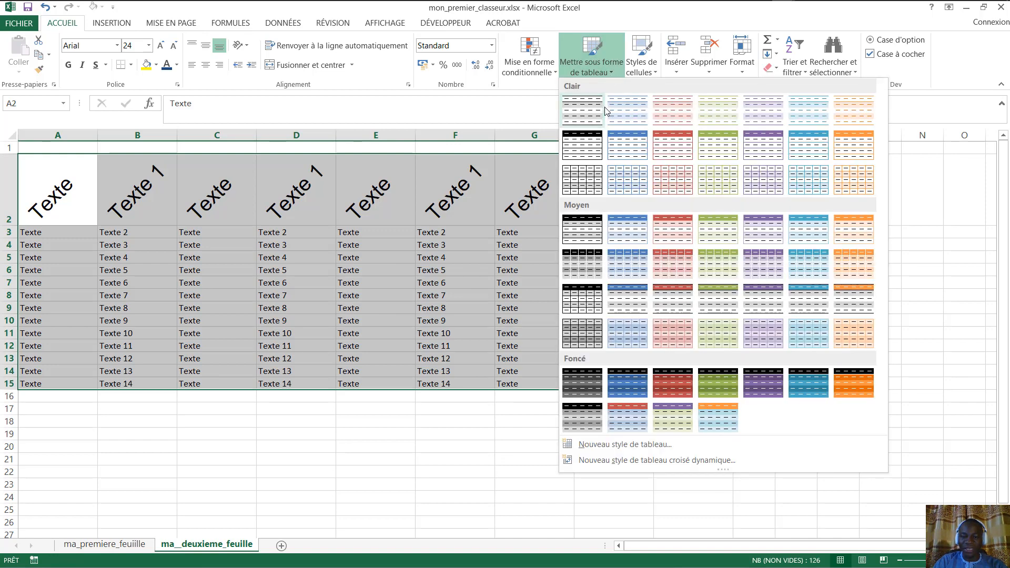
pyautogui.click(635, 113)
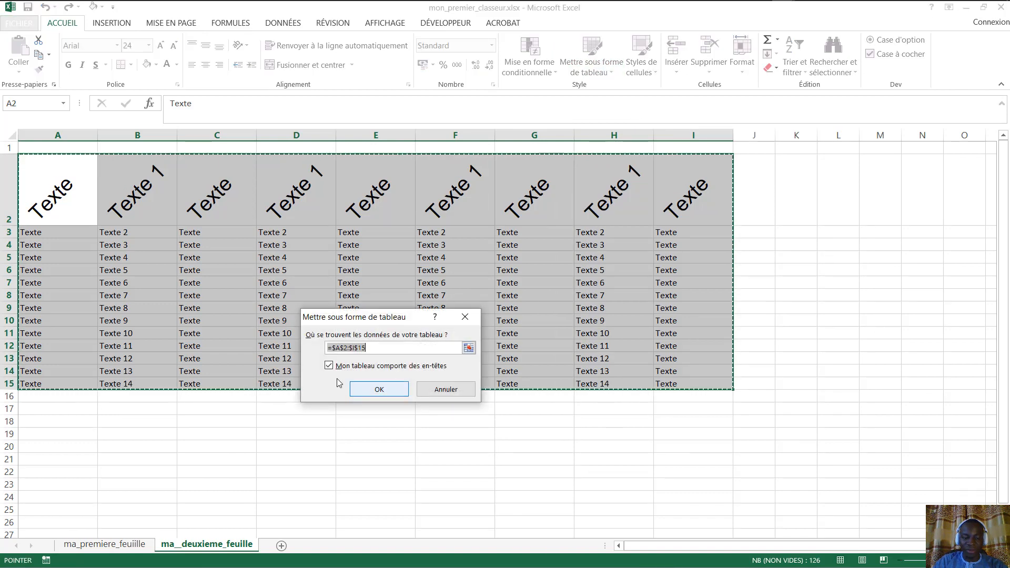
pyautogui.click(376, 389)
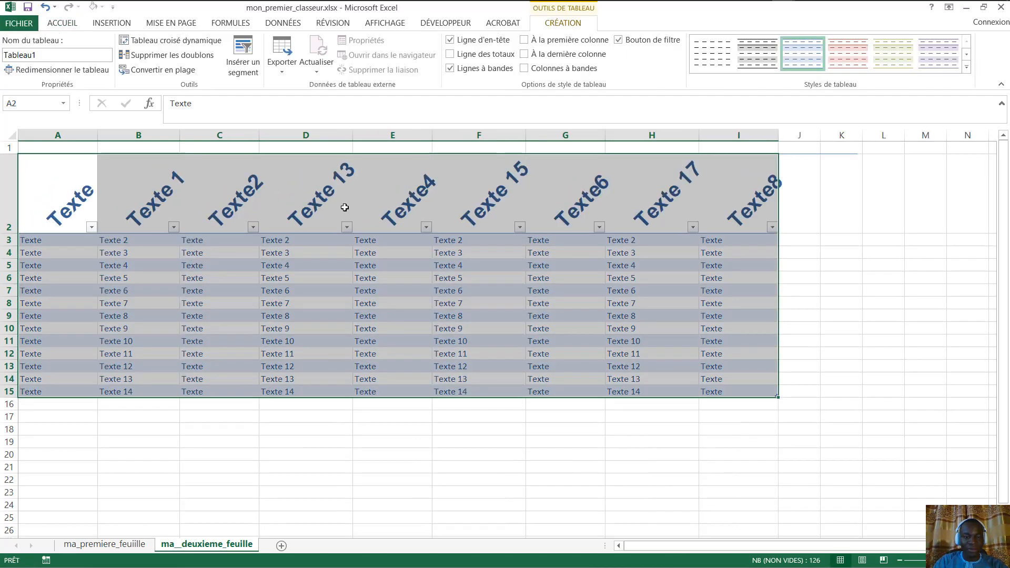
# - Switch Tableau1 to the first, plain gallery style without banding, then review its header row
pyautogui.click(715, 64)
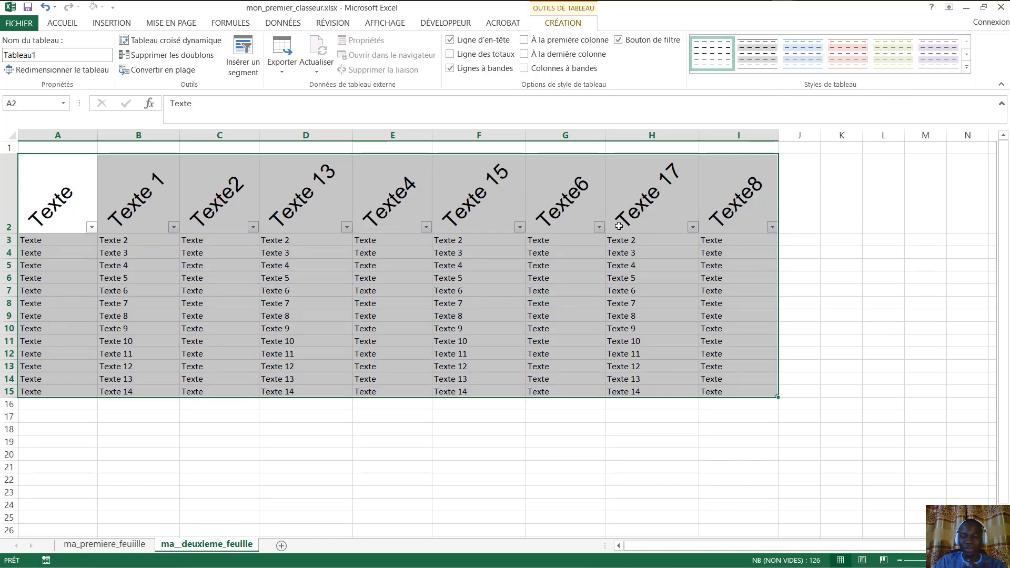
pyautogui.click(717, 270)
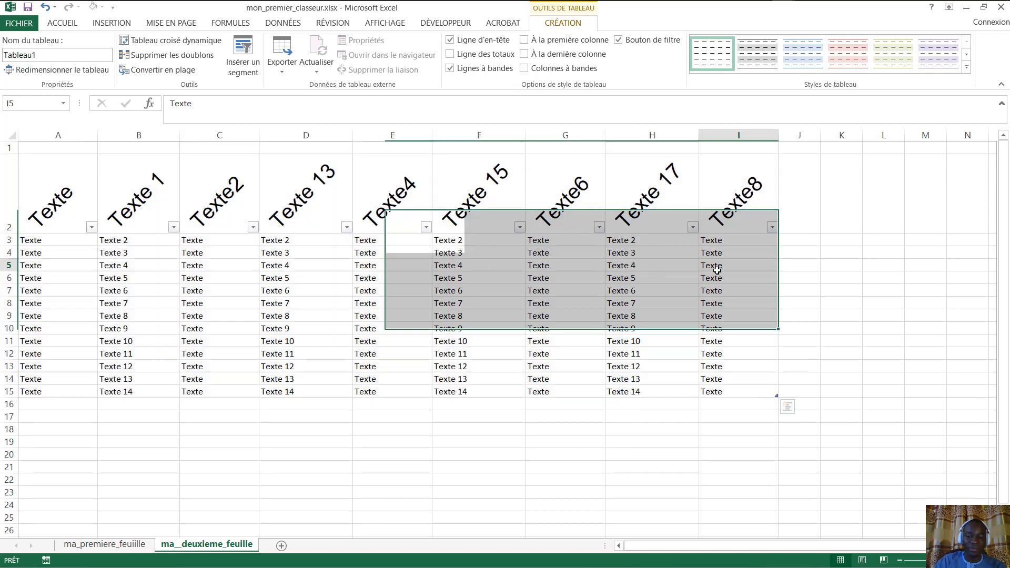
pyautogui.moveTo(745, 204); pyautogui.dragTo(79, 184)
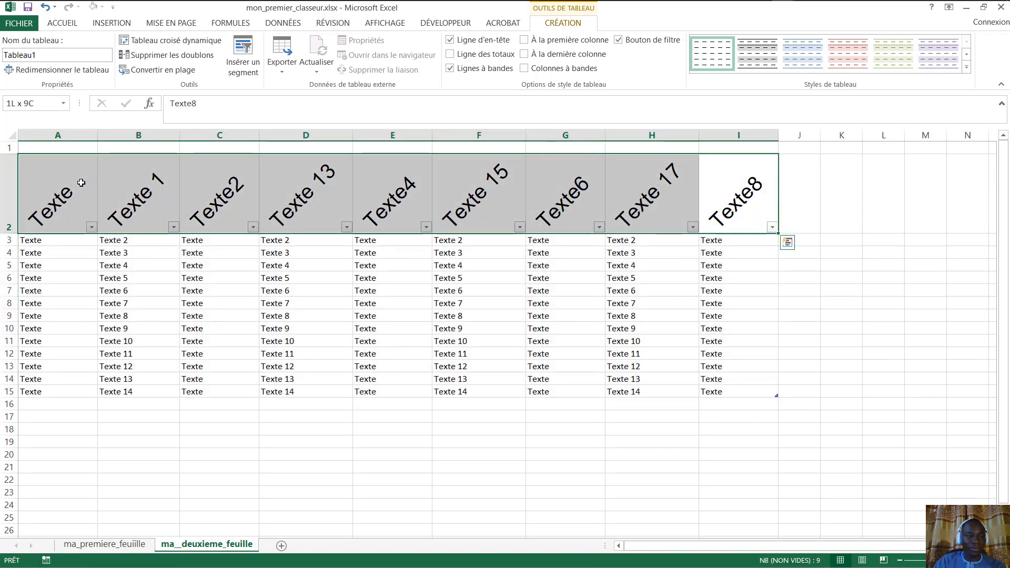
pyautogui.click(503, 302)
pyautogui.moveTo(771, 196); pyautogui.dragTo(740, 395)
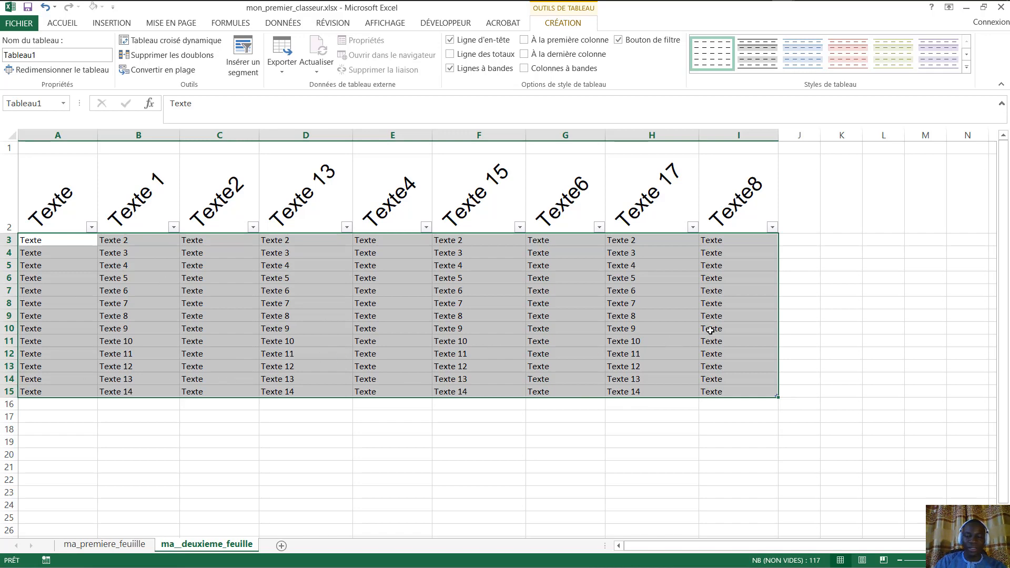
pyautogui.click(832, 221)
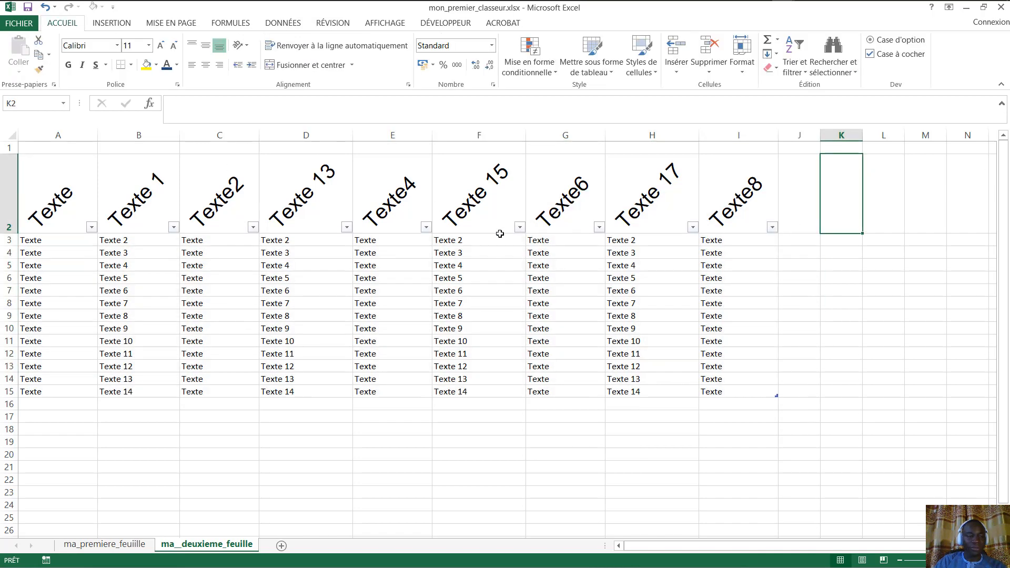
# - Select D3 and browse the Accueil, Insertion and Mise en page ribbon tabs
pyautogui.click(287, 240)
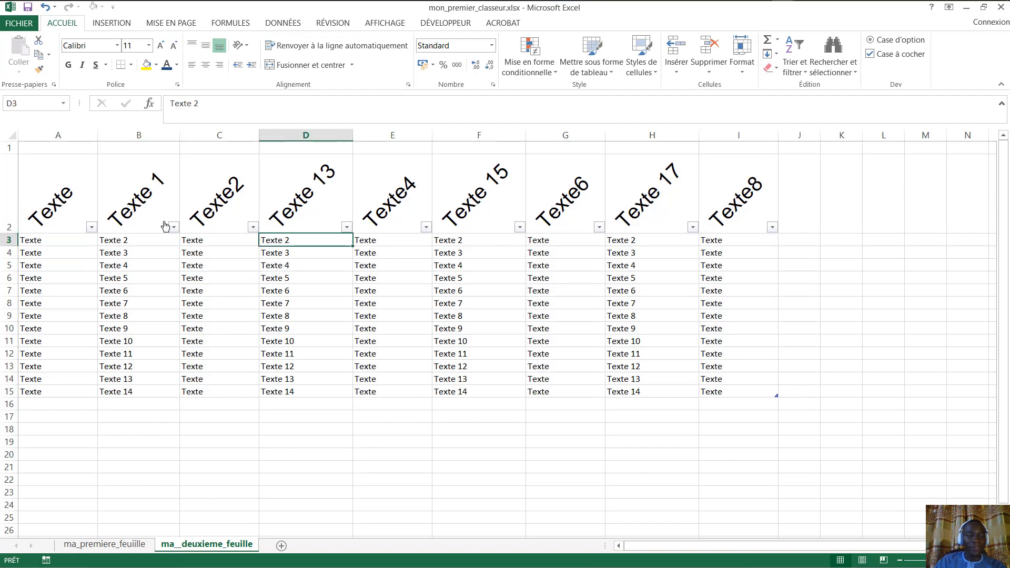
pyautogui.click(62, 23)
pyautogui.click(116, 26)
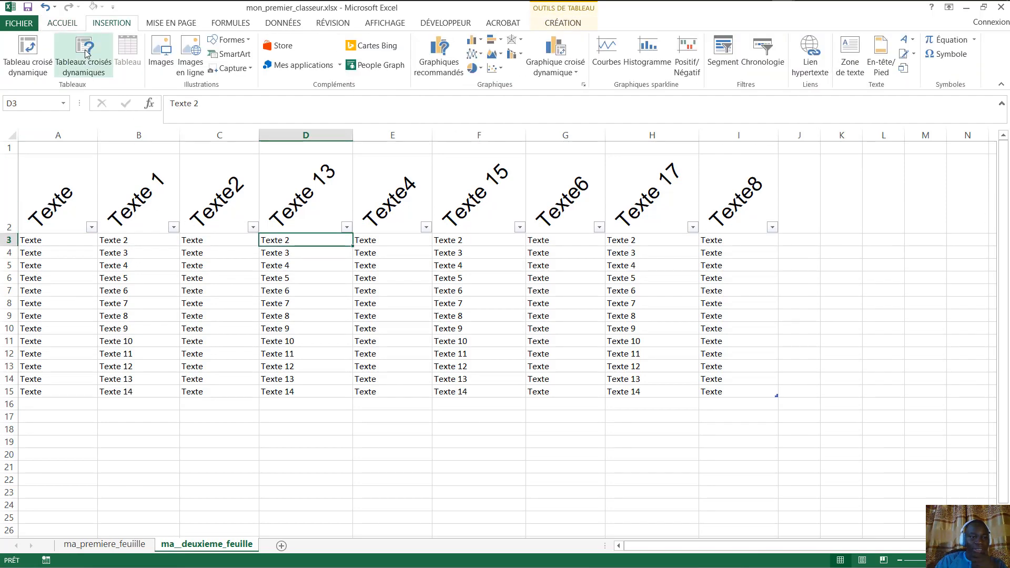
pyautogui.click(66, 24)
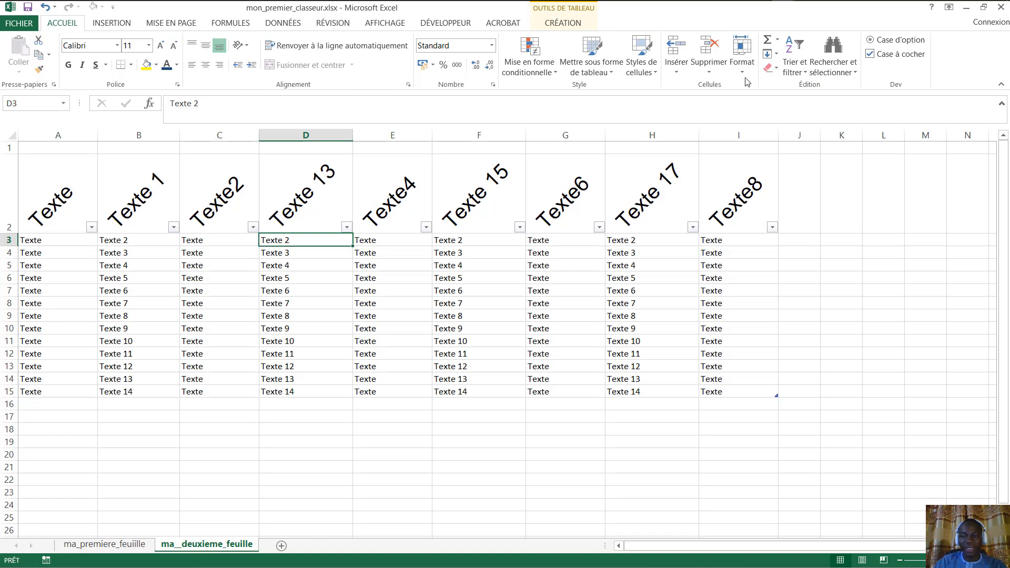
pyautogui.click(113, 23)
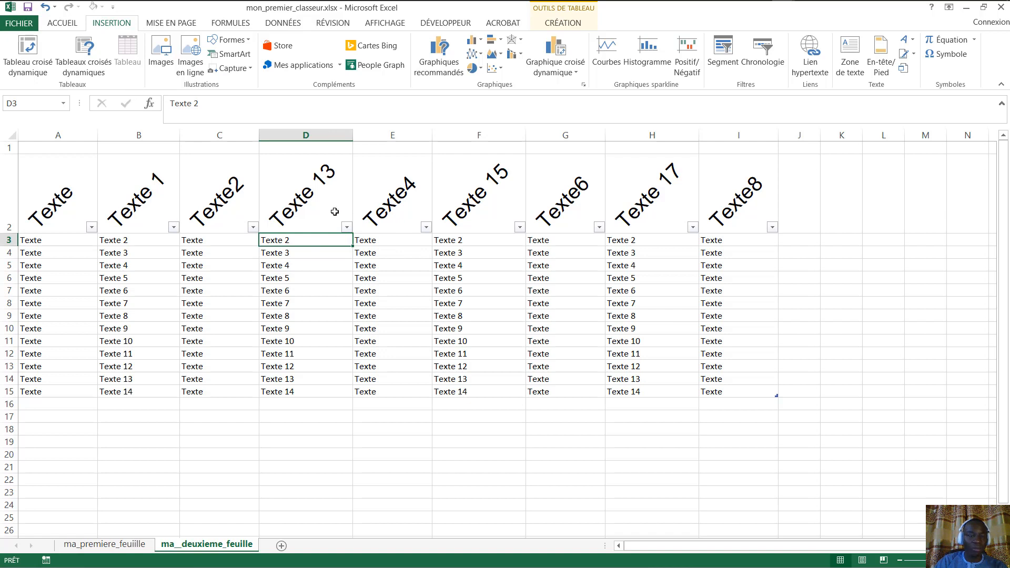
pyautogui.click(162, 23)
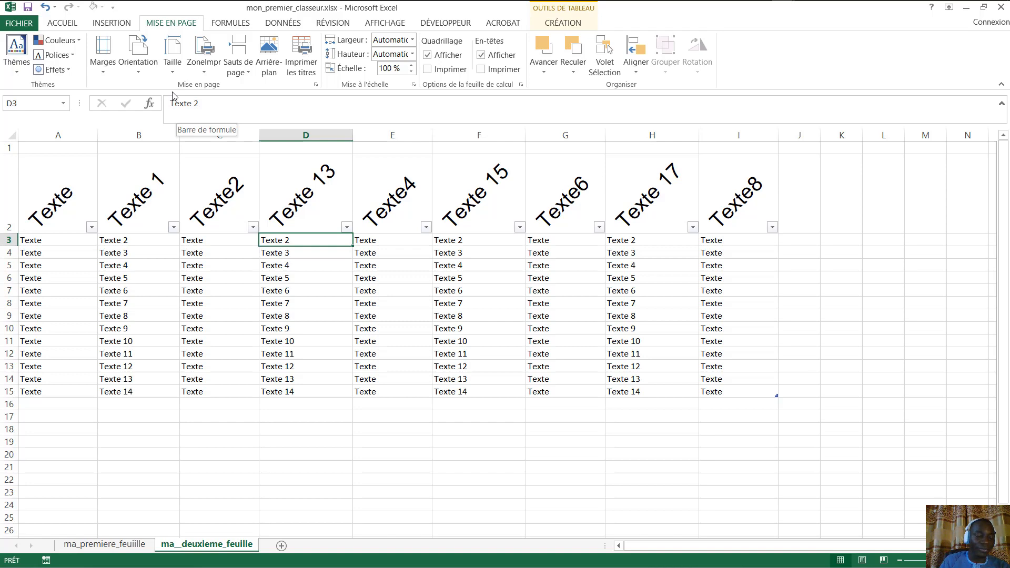
# - Browse the formula tools, then bring up the Données sort and filter tools
pyautogui.click(242, 24)
pyautogui.click(180, 25)
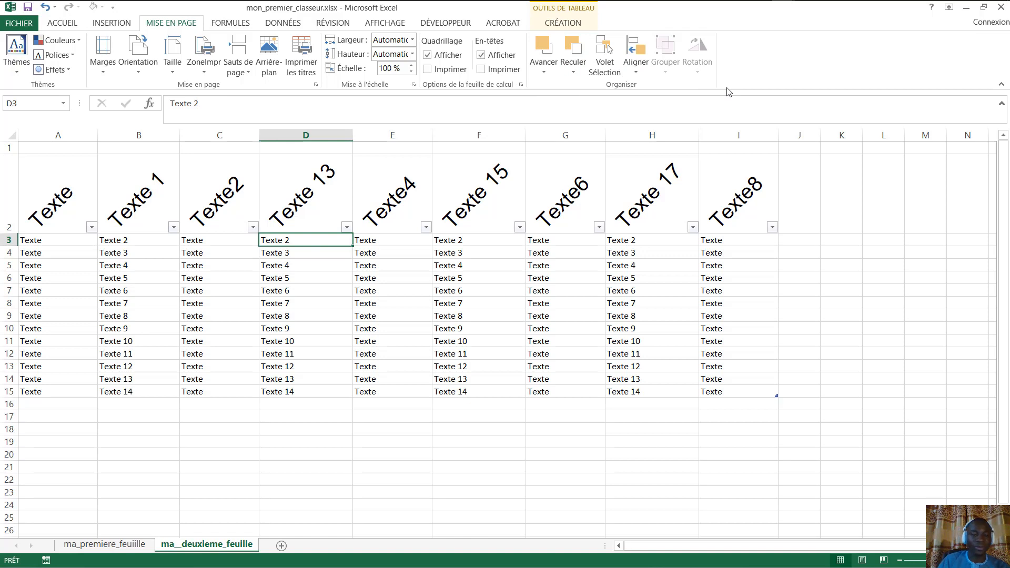
pyautogui.click(241, 23)
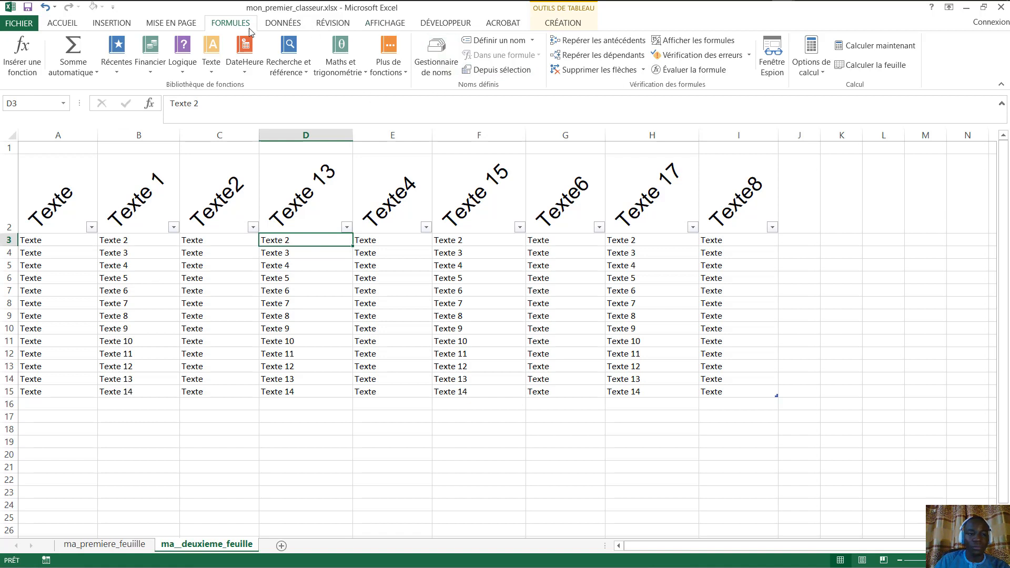
pyautogui.click(279, 25)
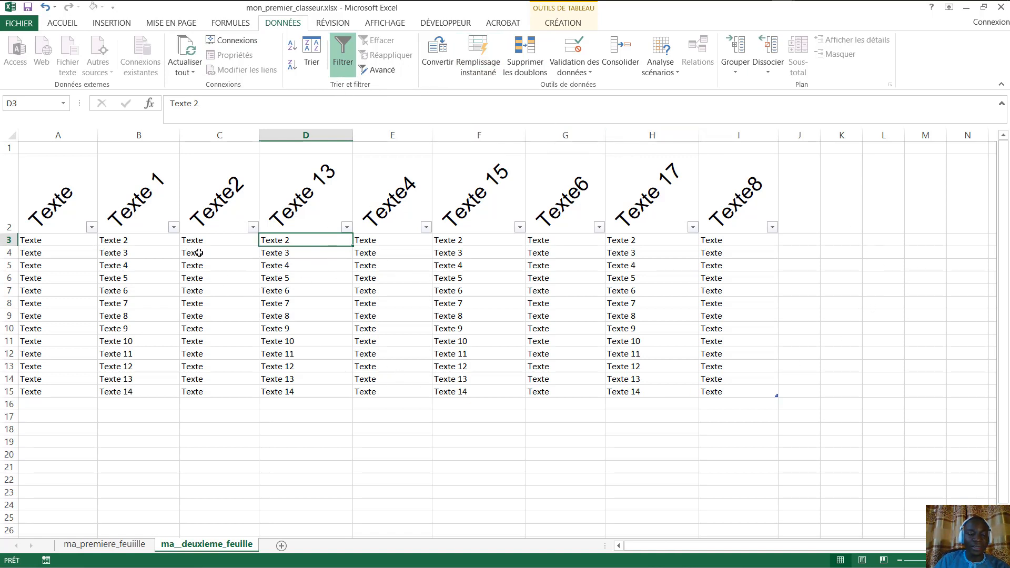
# - Filter the Texte 13 column to exclude Texte 10, 11 and 12, then select A2:I15
pyautogui.click(311, 215)
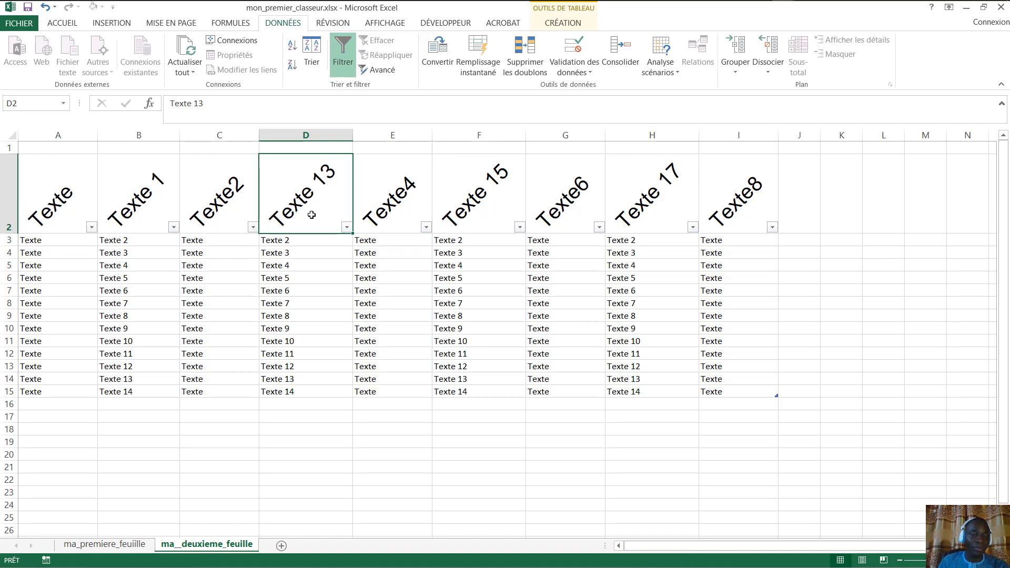
pyautogui.click(346, 227)
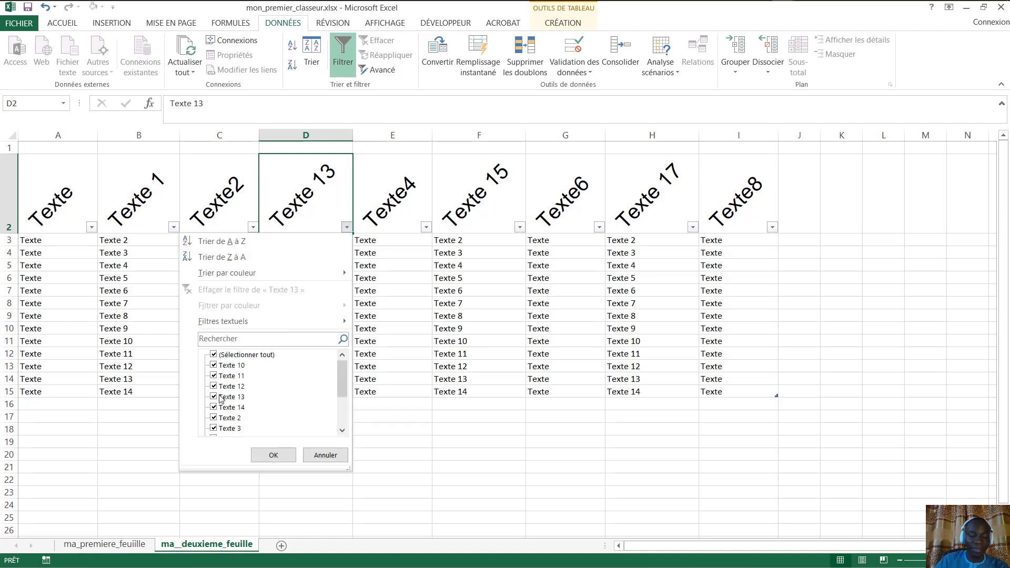
pyautogui.click(214, 365)
pyautogui.click(214, 376)
pyautogui.click(213, 386)
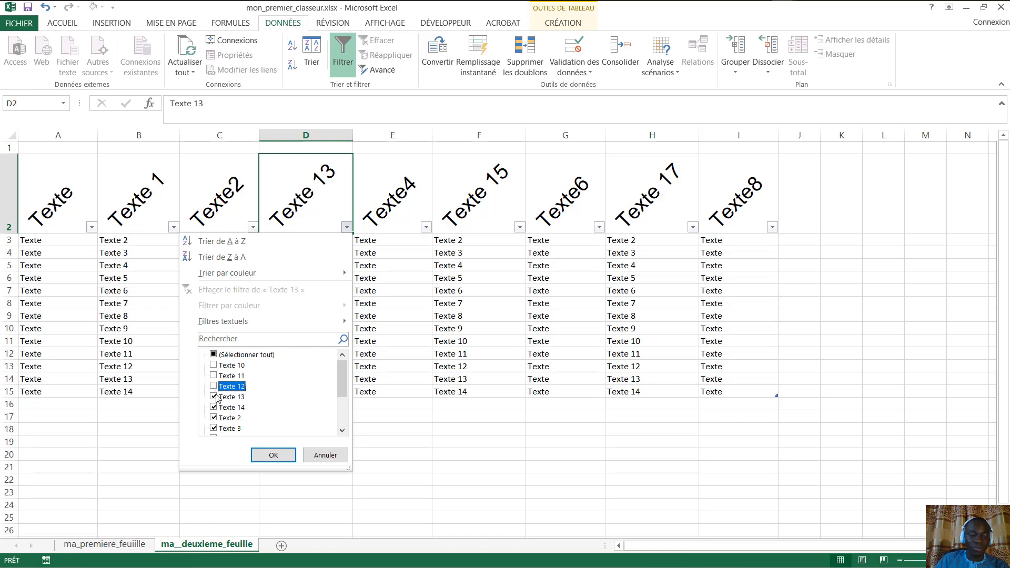
pyautogui.click(270, 456)
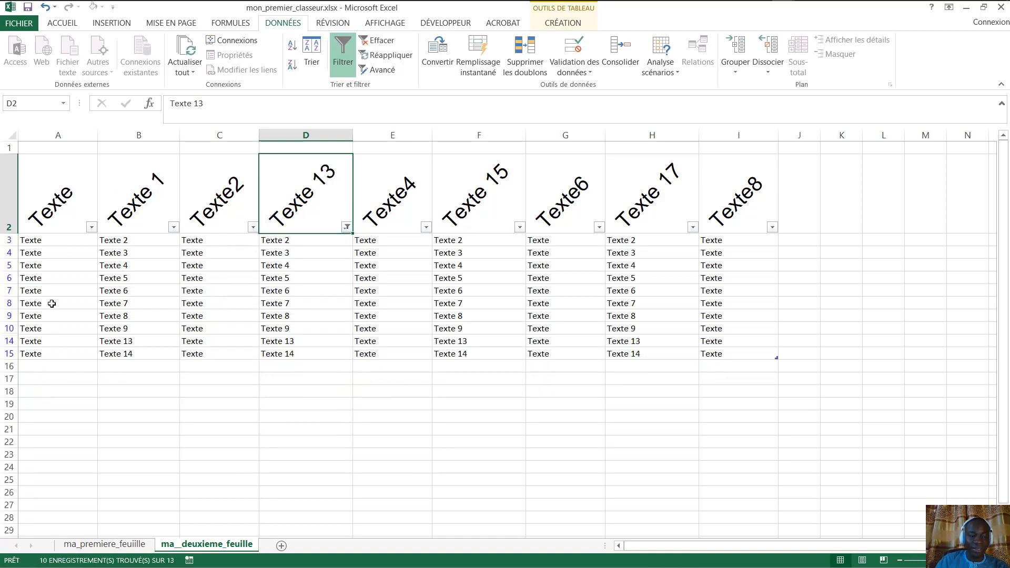
pyautogui.moveTo(45, 202); pyautogui.dragTo(746, 353)
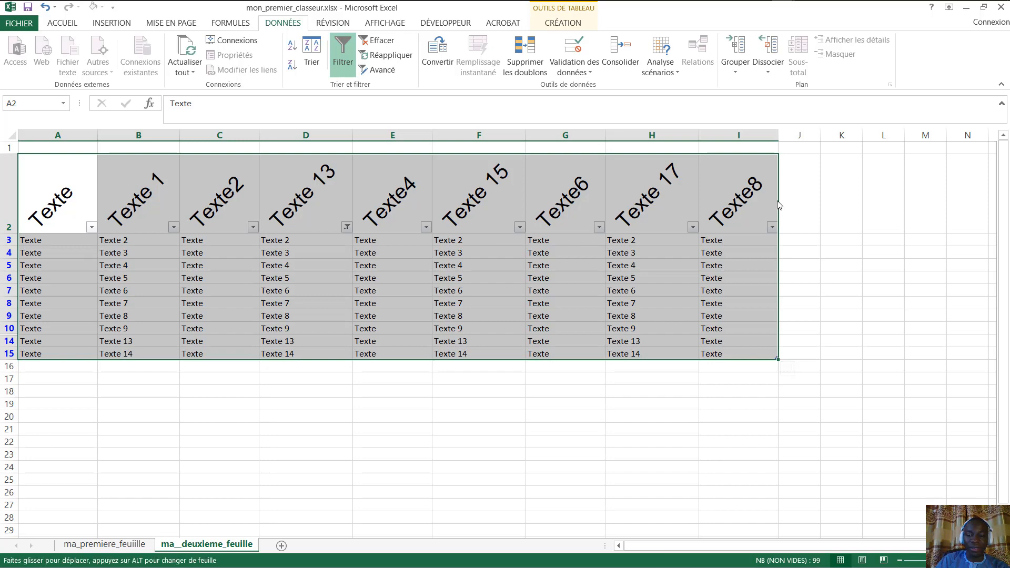
# - Select header cell A2 and bring up the RÉVISION review tools
pyautogui.click(757, 200)
pyautogui.click(65, 205)
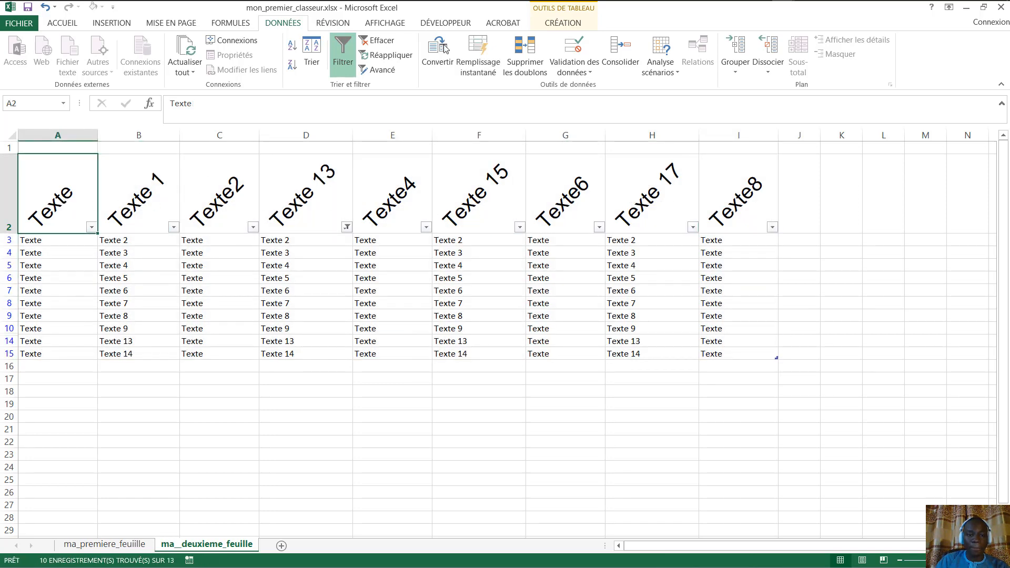
pyautogui.click(329, 23)
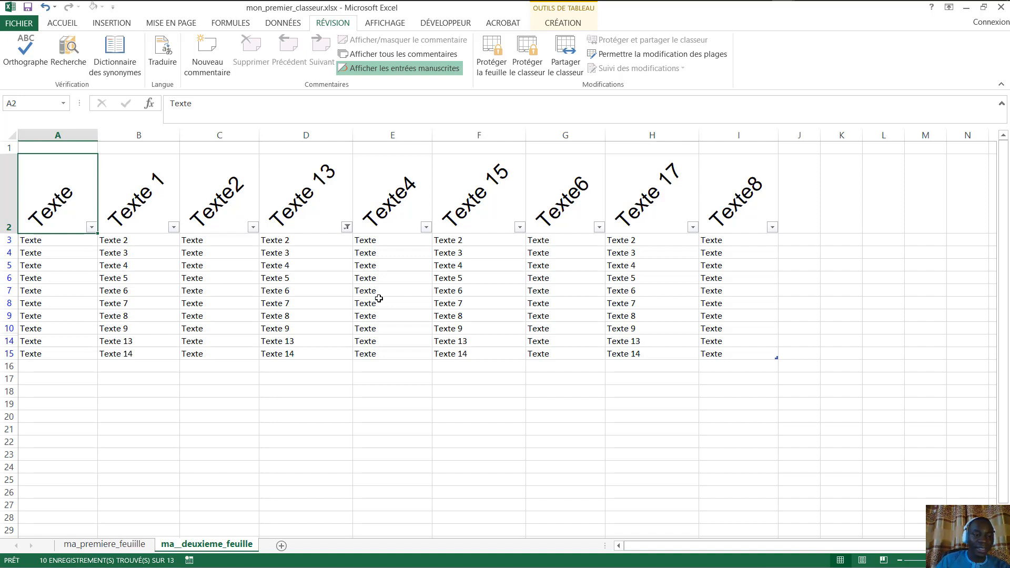
# - On the AFFICHAGE ribbon, turn the Quadrillage gridlines off and back on
pyautogui.click(373, 24)
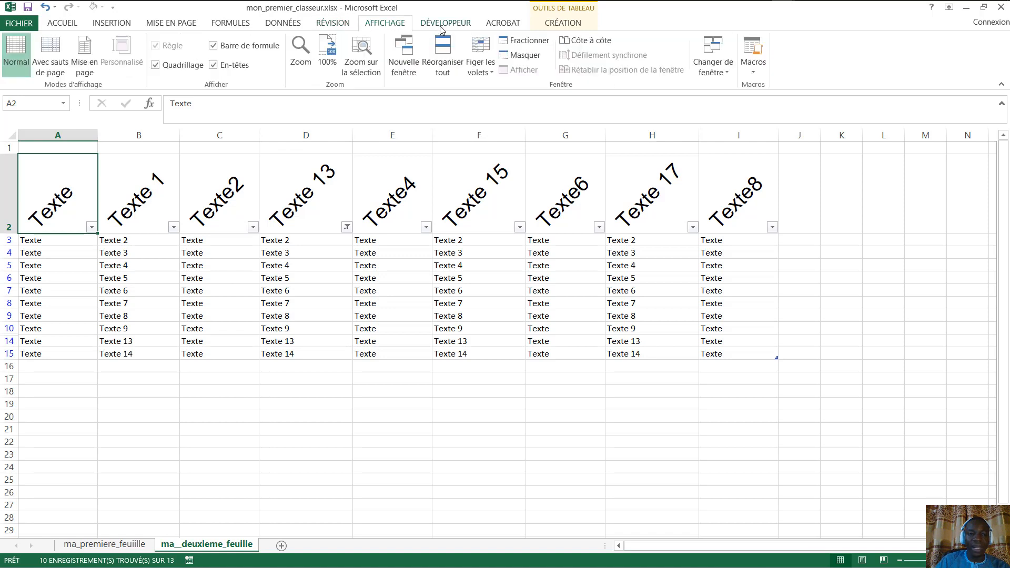
pyautogui.click(176, 67)
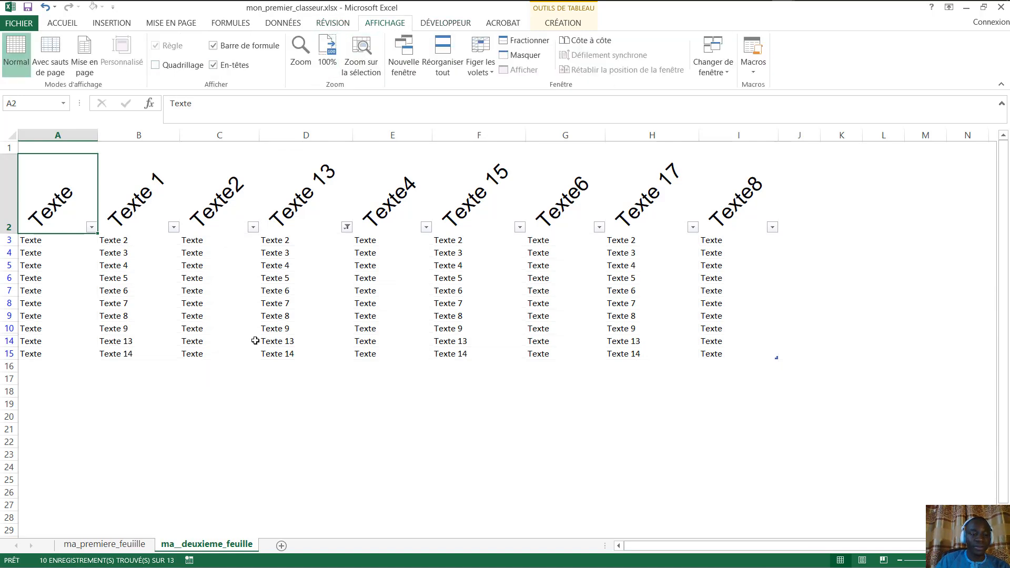
pyautogui.click(179, 66)
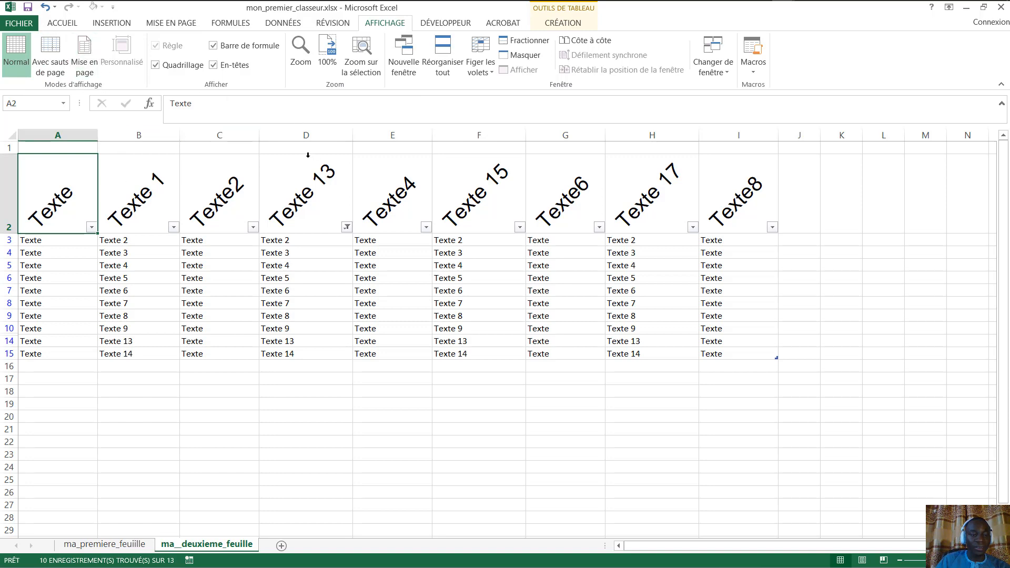
# - Preview the page breaks, return to Normal view, then show the DÉVELOPPEUR tools
pyautogui.click(53, 49)
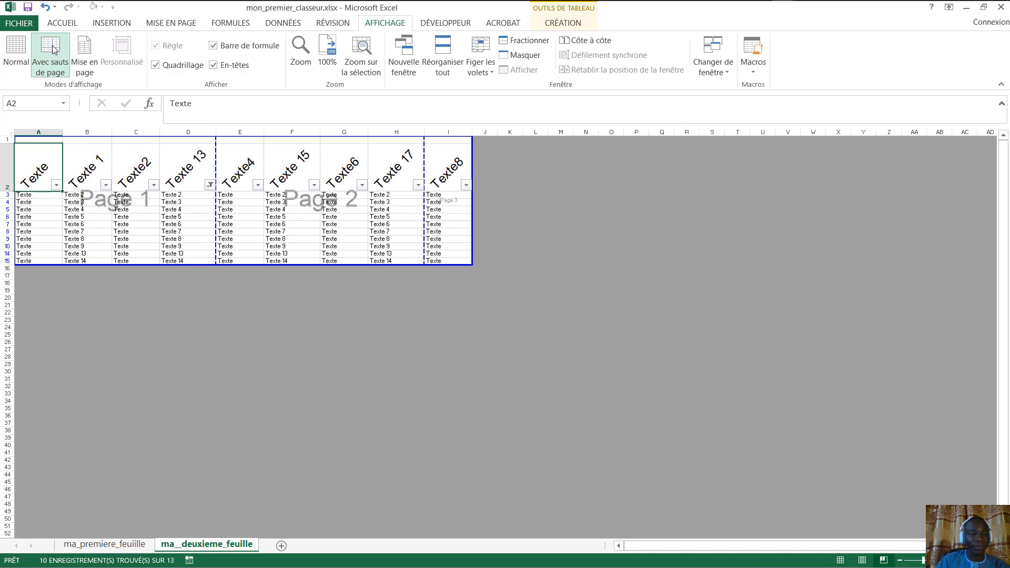
pyautogui.click(21, 68)
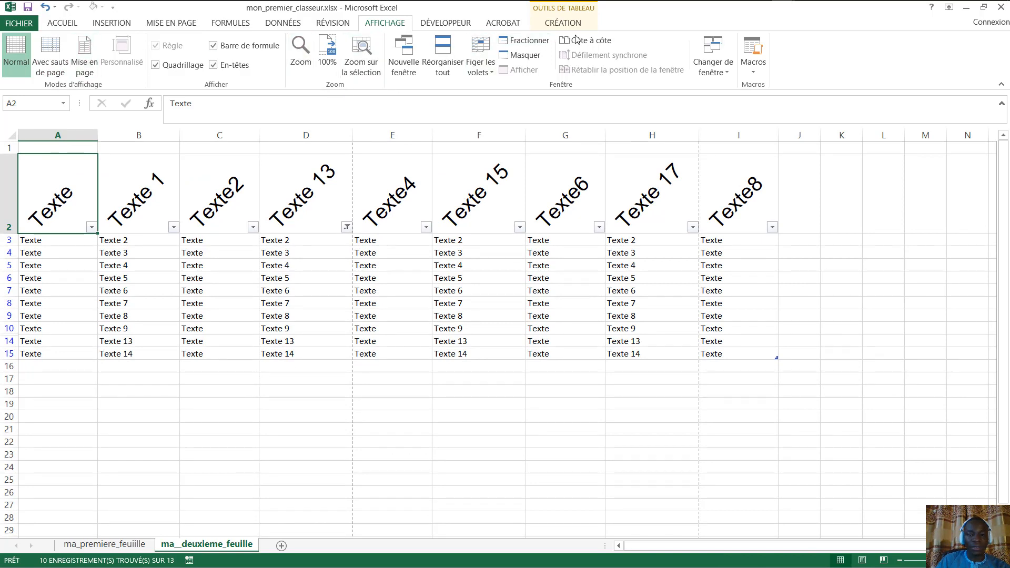
pyautogui.click(442, 27)
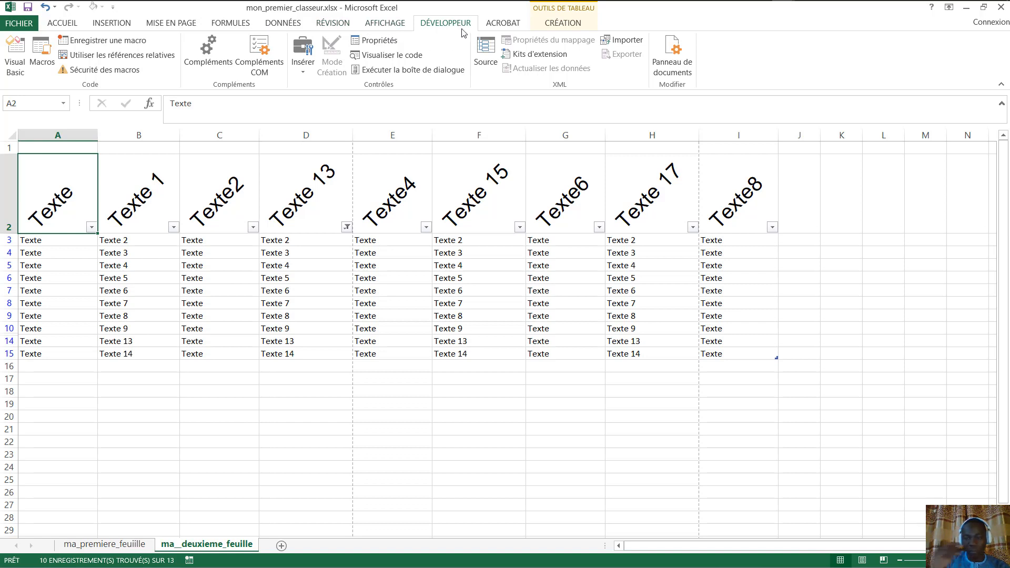
# - Switch the ribbon to the ACROBAT PDF commands
pyautogui.click(514, 26)
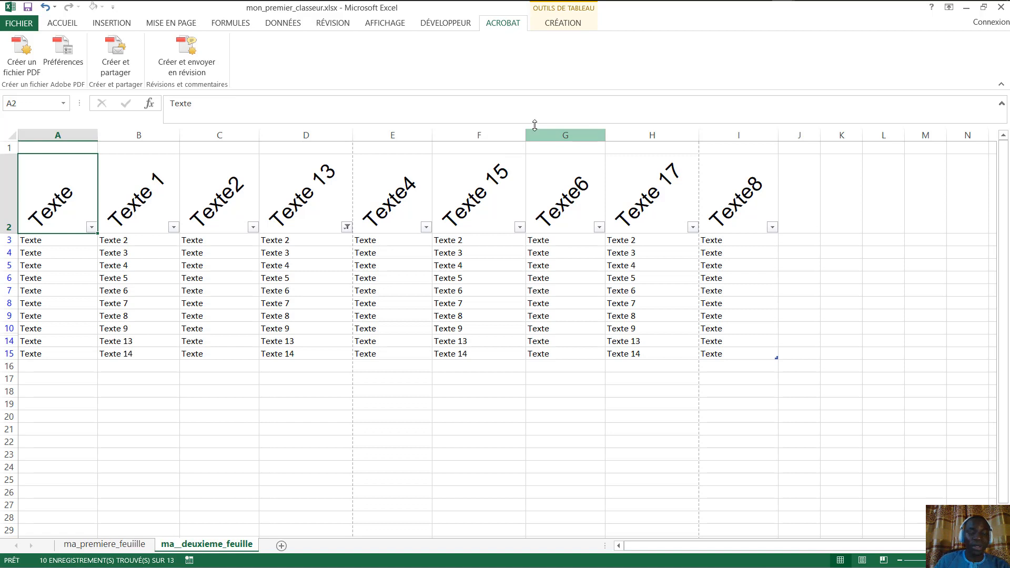
# - Show the CRÉATION table design tools for Tableau1
pyautogui.click(569, 23)
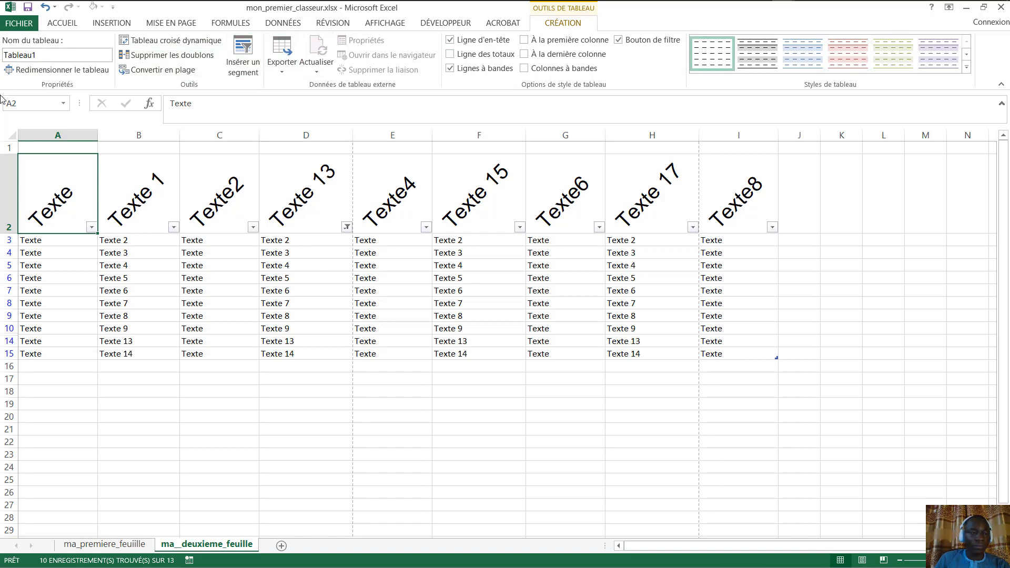
# - Select the Tableau1 name, then pick empty cell D18 to return to ACCUEIL
pyautogui.click(50, 59)
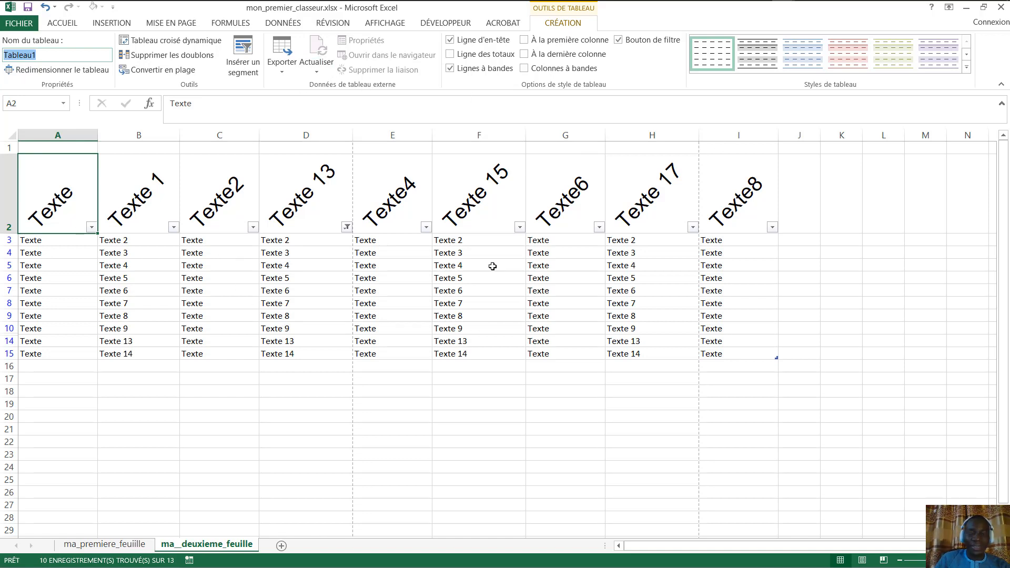
pyautogui.click(295, 392)
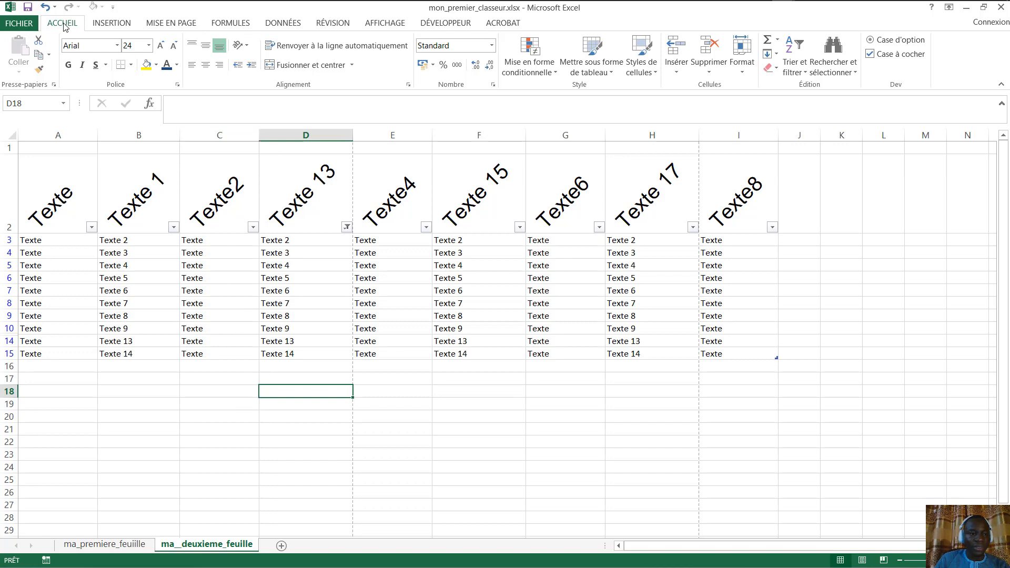
# - Look through the INSERTION, MISE EN PAGE and FORMULES tools, ending on ACROBAT
pyautogui.click(104, 25)
pyautogui.click(151, 25)
pyautogui.click(246, 24)
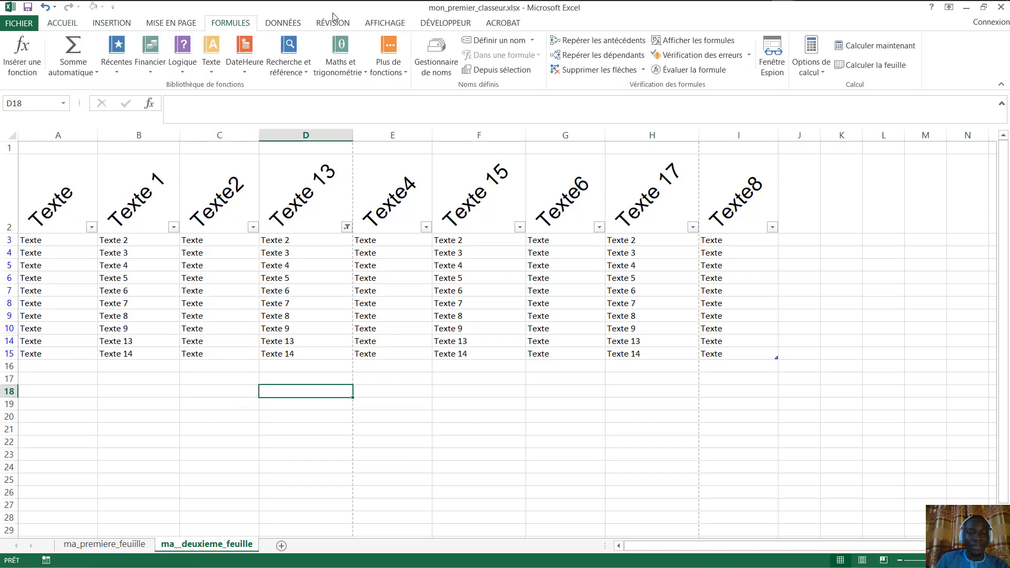
pyautogui.click(496, 24)
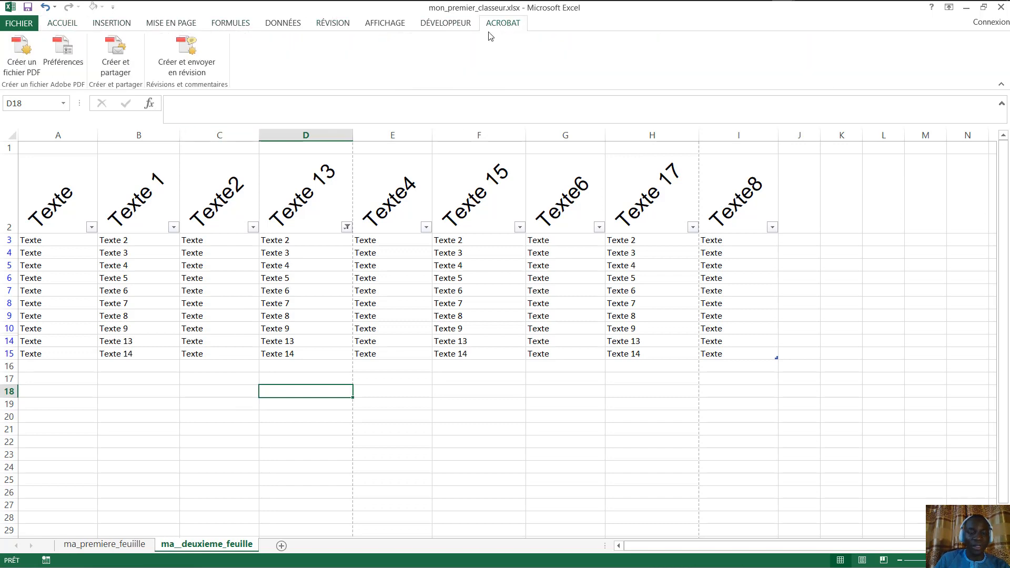
# - Select parts of Tableau1, then clear the selection by picking empty cell A20
pyautogui.click(44, 162)
pyautogui.moveTo(45, 162); pyautogui.dragTo(722, 247)
pyautogui.click(721, 252)
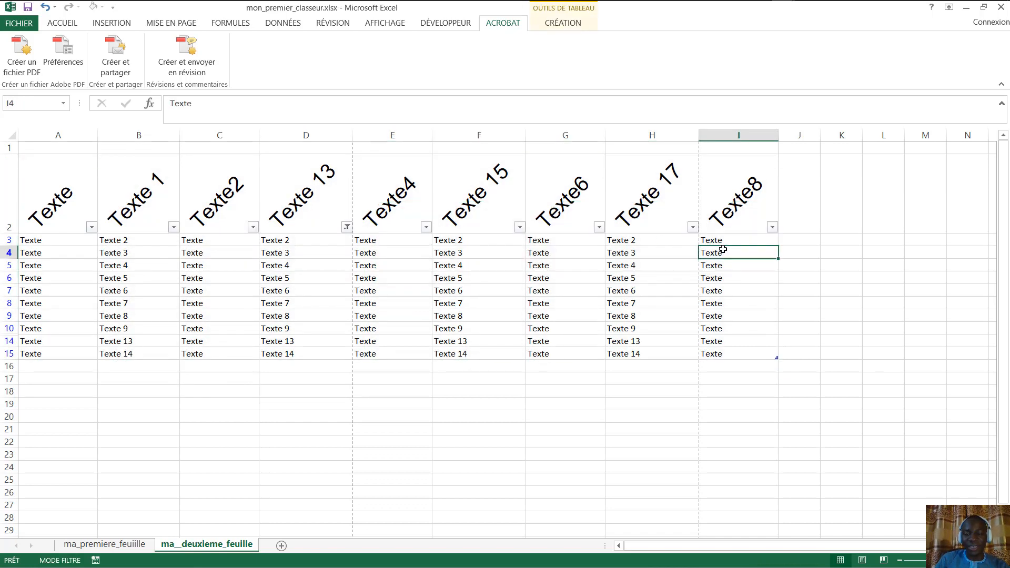
pyautogui.moveTo(42, 158); pyautogui.dragTo(750, 331)
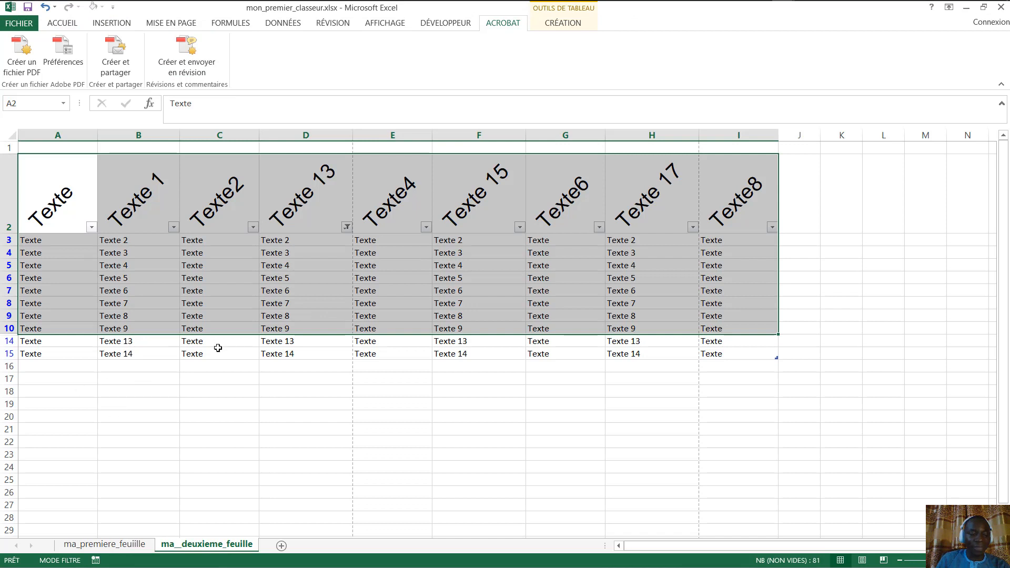
pyautogui.click(136, 443)
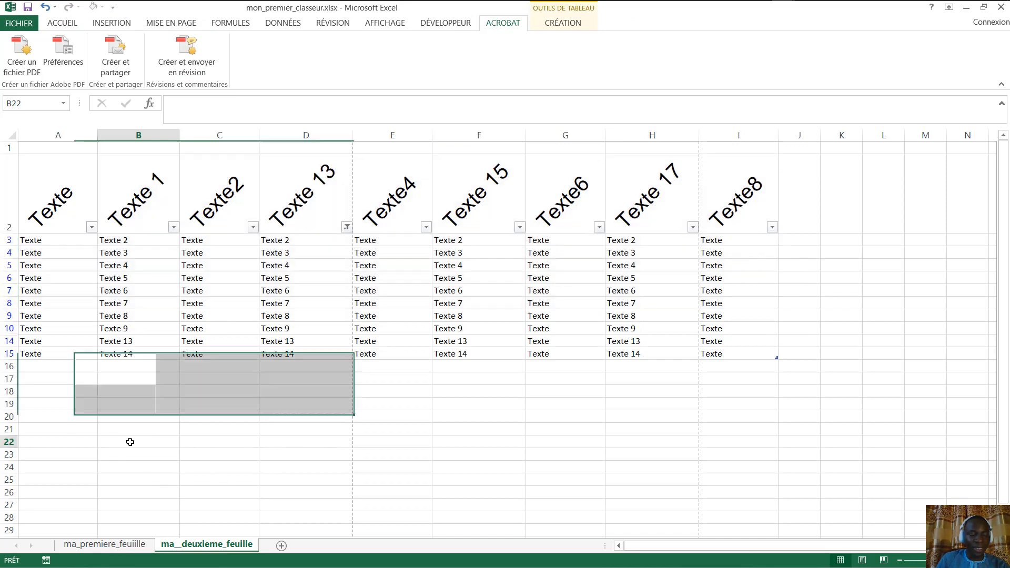
pyautogui.click(65, 416)
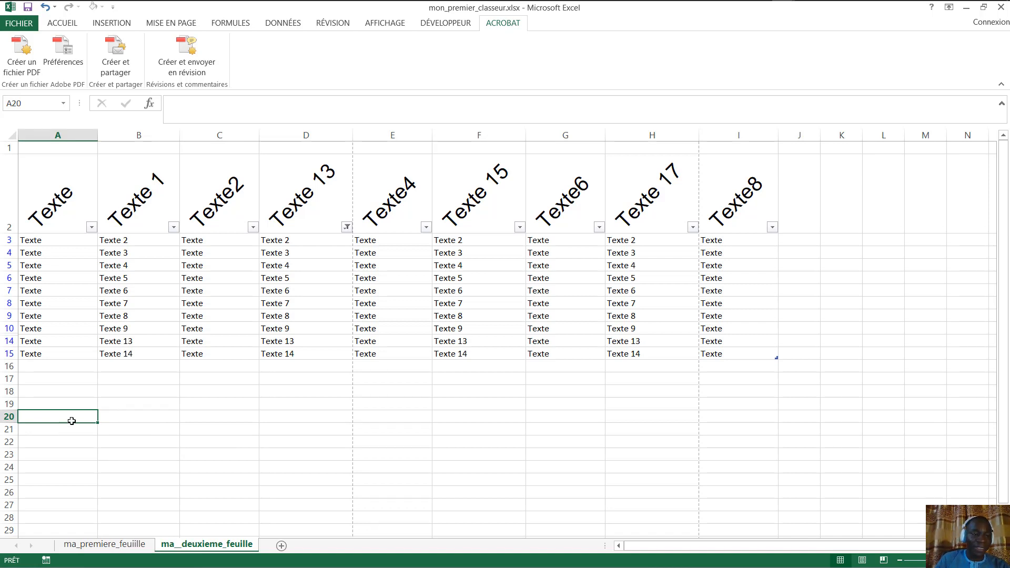
# - Draw a rounded rectangle from Insertion > Formes over C18:H28
pyautogui.click(133, 24)
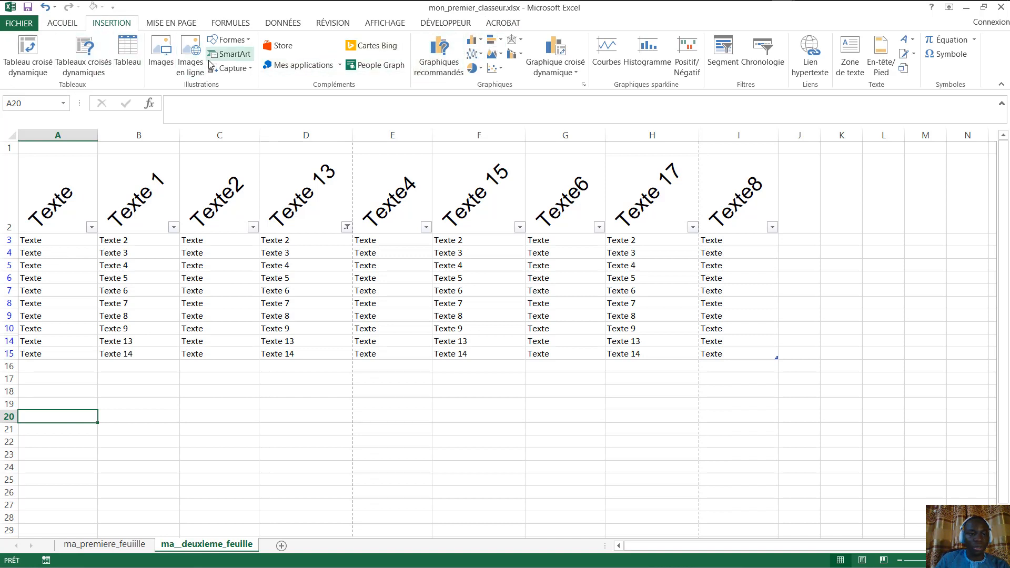
pyautogui.click(229, 40)
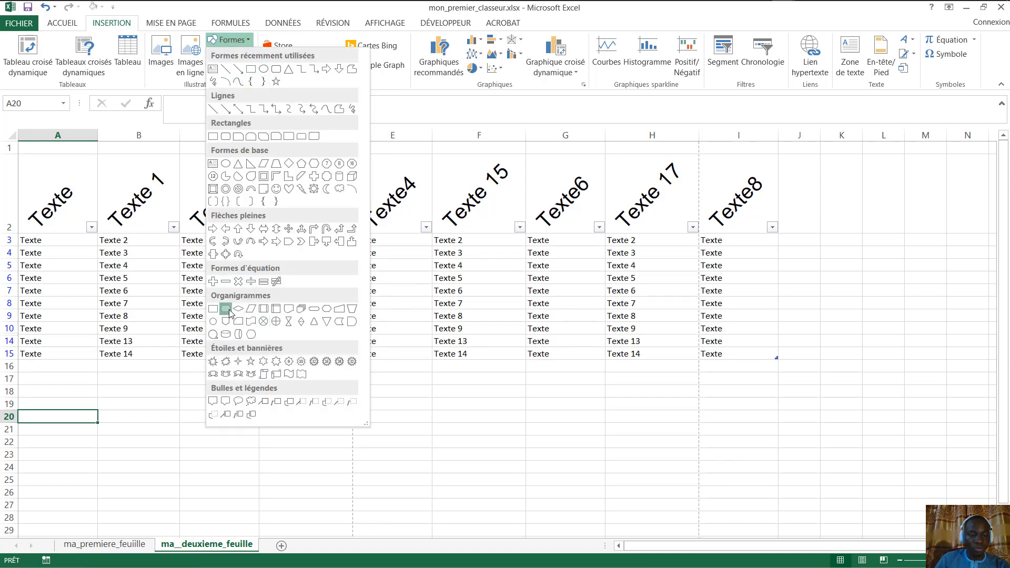
pyautogui.click(226, 309)
pyautogui.moveTo(206, 388); pyautogui.dragTo(714, 522)
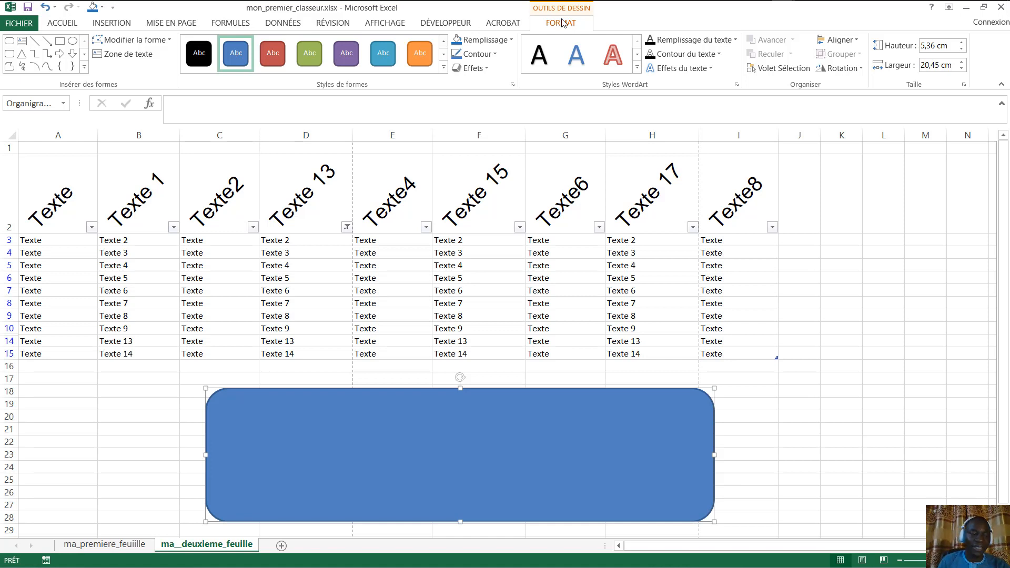
# - Select and delete the rounded rectangle, then pick the Texte8 header cell
pyautogui.click(882, 279)
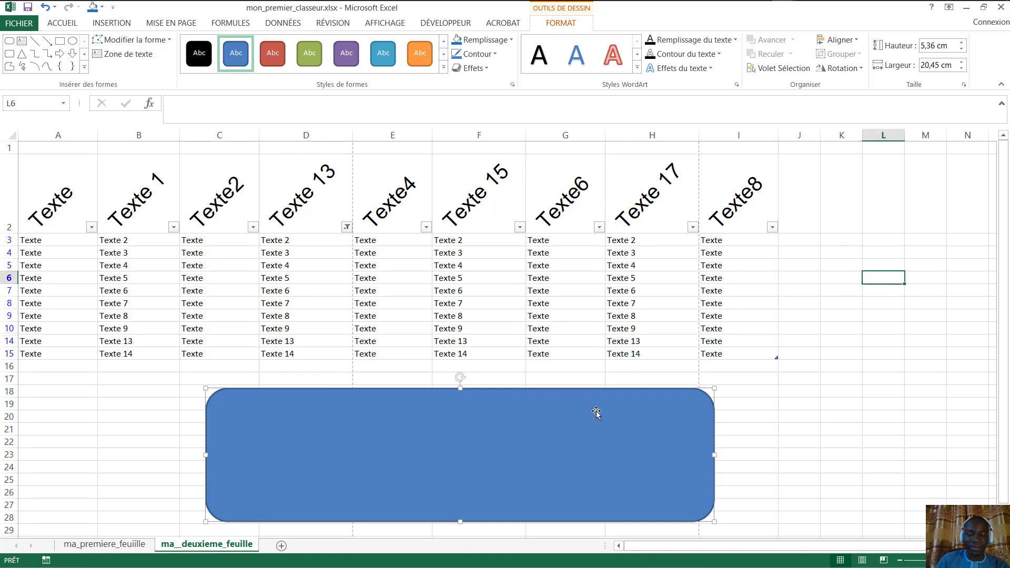
pyautogui.click(441, 473)
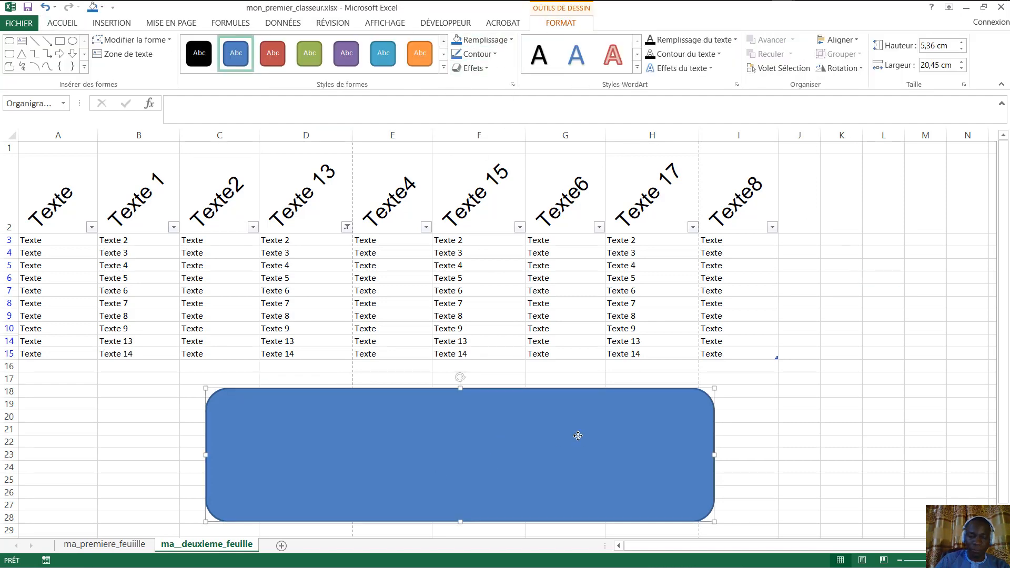
pyautogui.press('Delete')
pyautogui.click(216, 406)
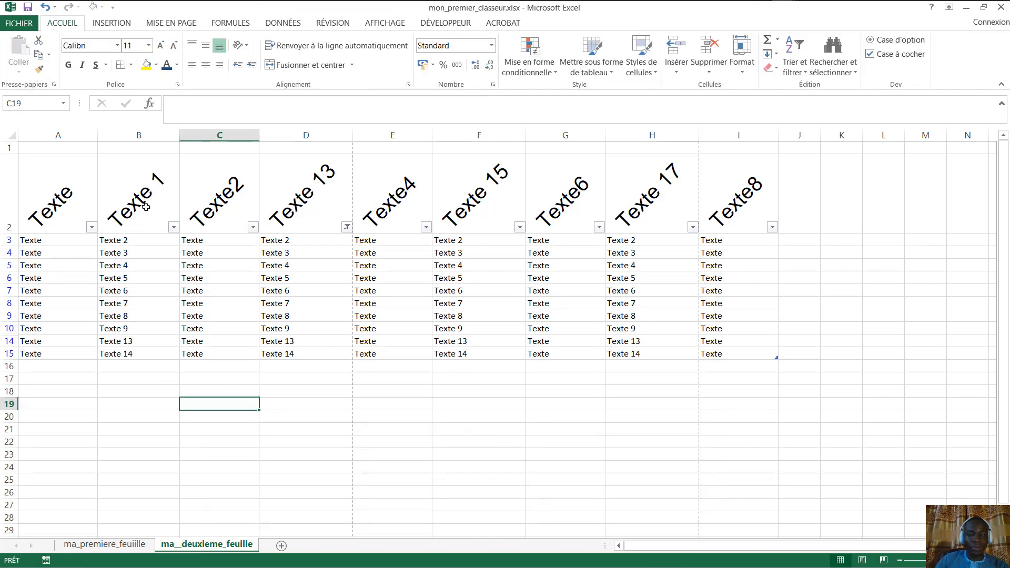
pyautogui.click(713, 208)
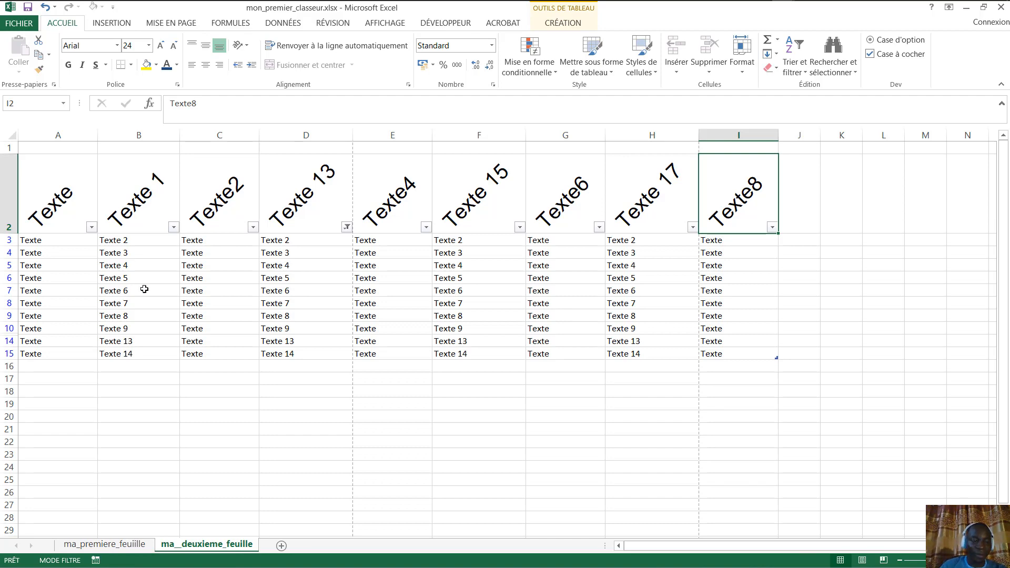
pyautogui.click(115, 546)
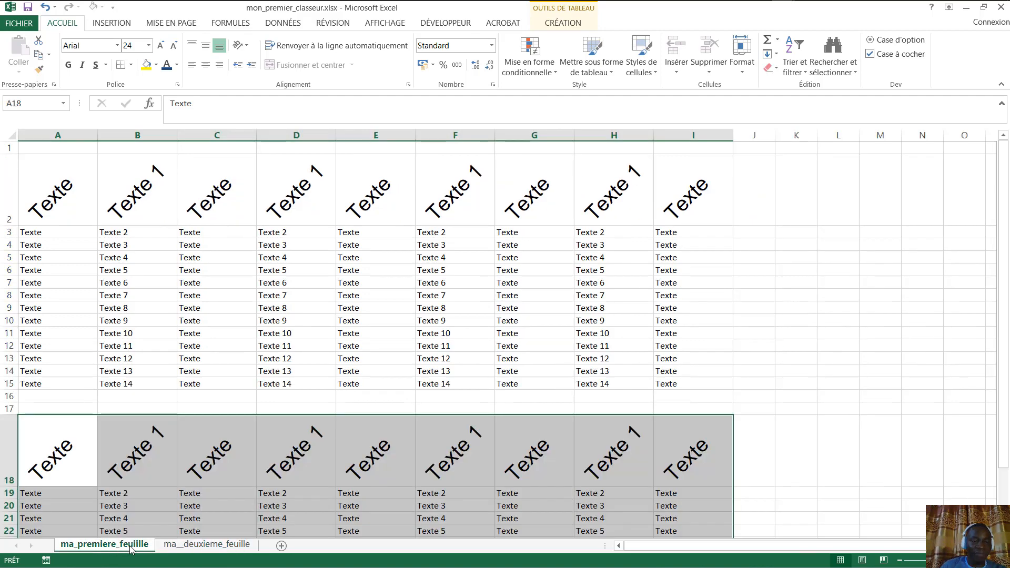
pyautogui.click(224, 550)
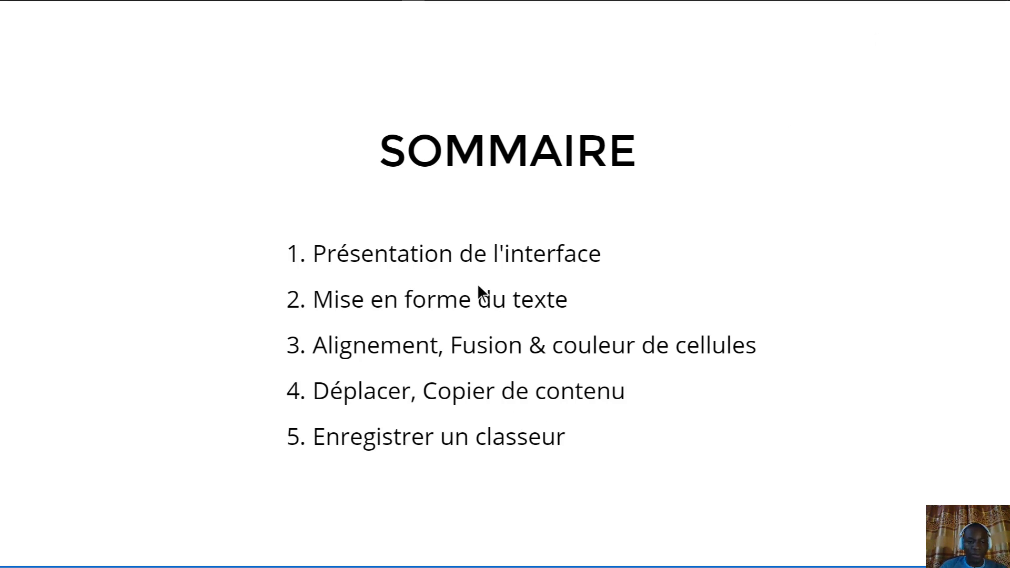
pyautogui.hotkey('alt', 'Tab')
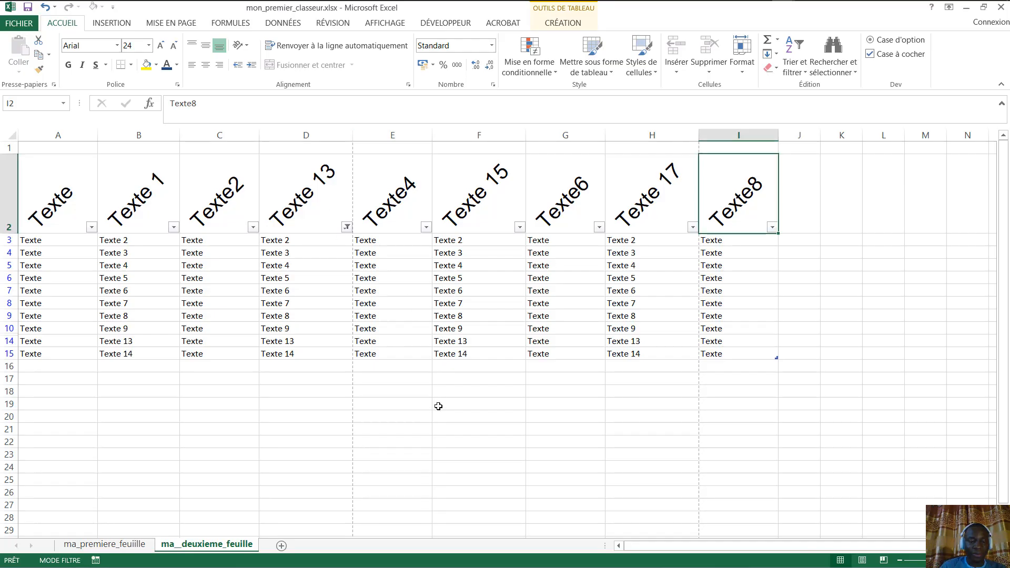
pyautogui.click(437, 404)
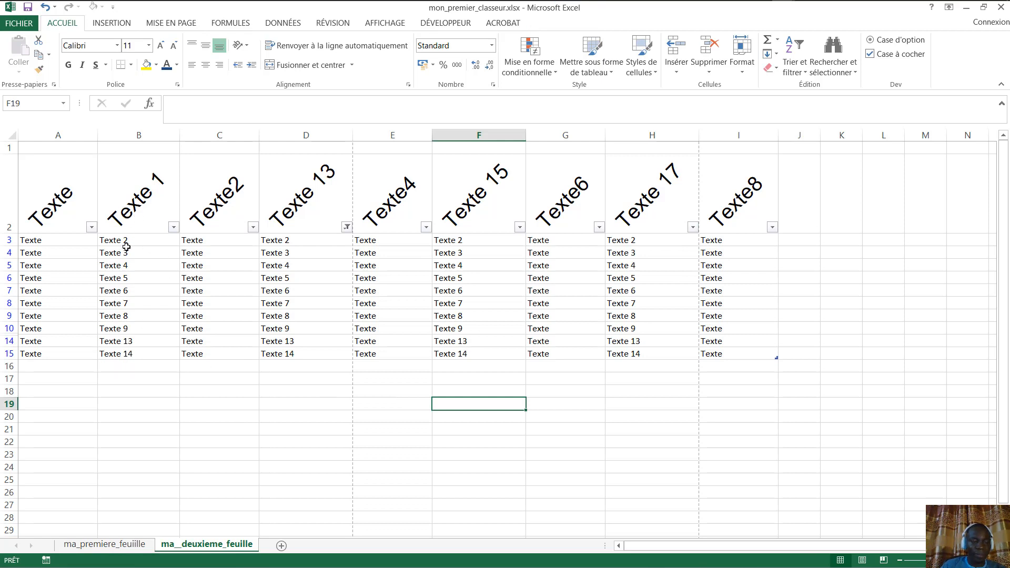
pyautogui.moveTo(126, 247); pyautogui.dragTo(217, 264)
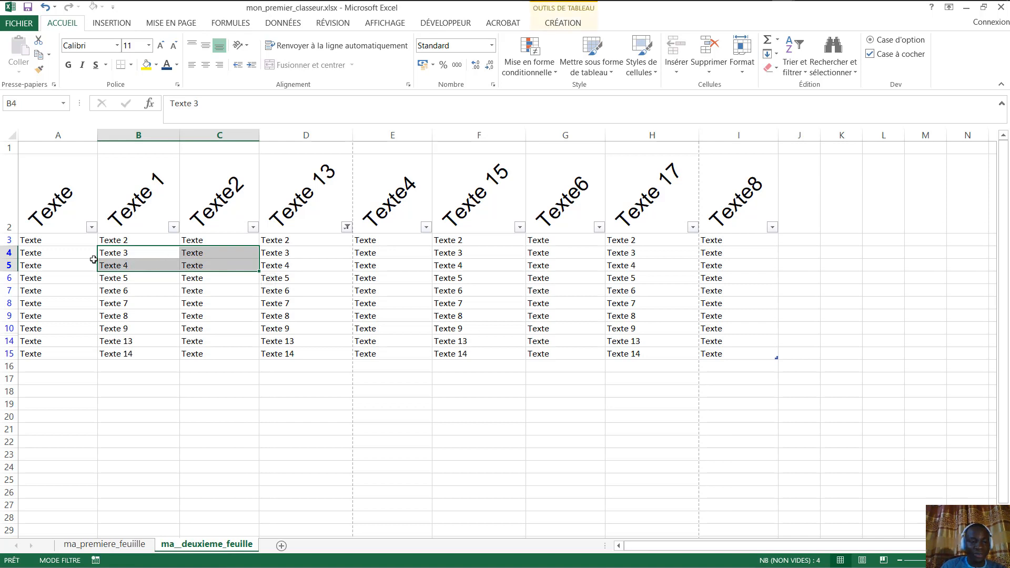
pyautogui.click(205, 67)
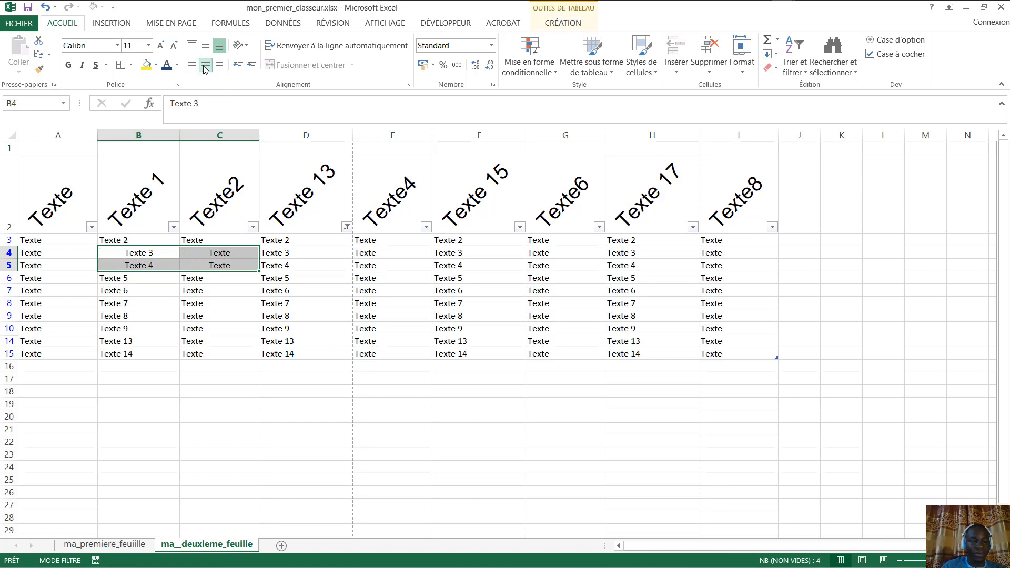
pyautogui.click(193, 67)
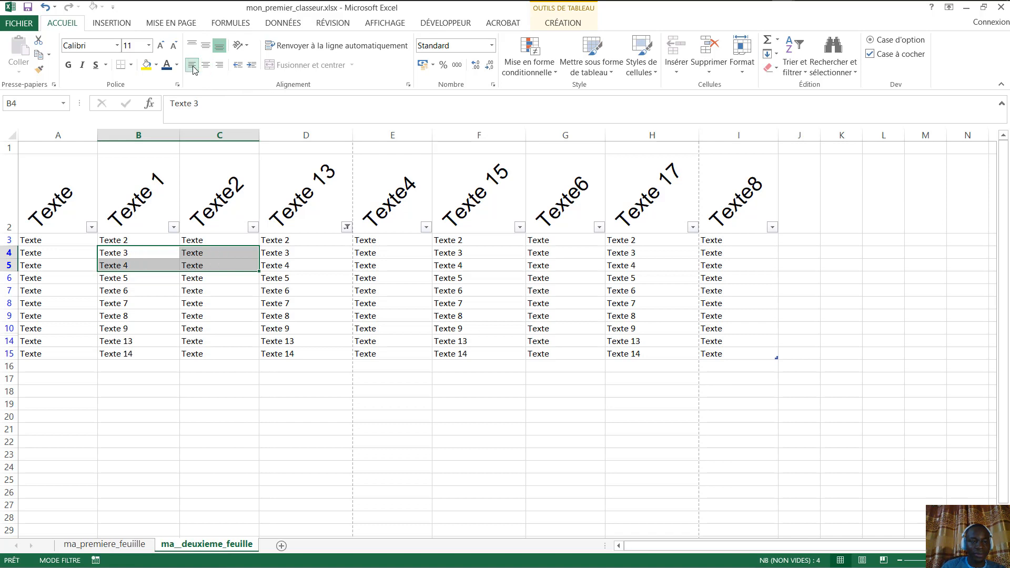
pyautogui.click(205, 65)
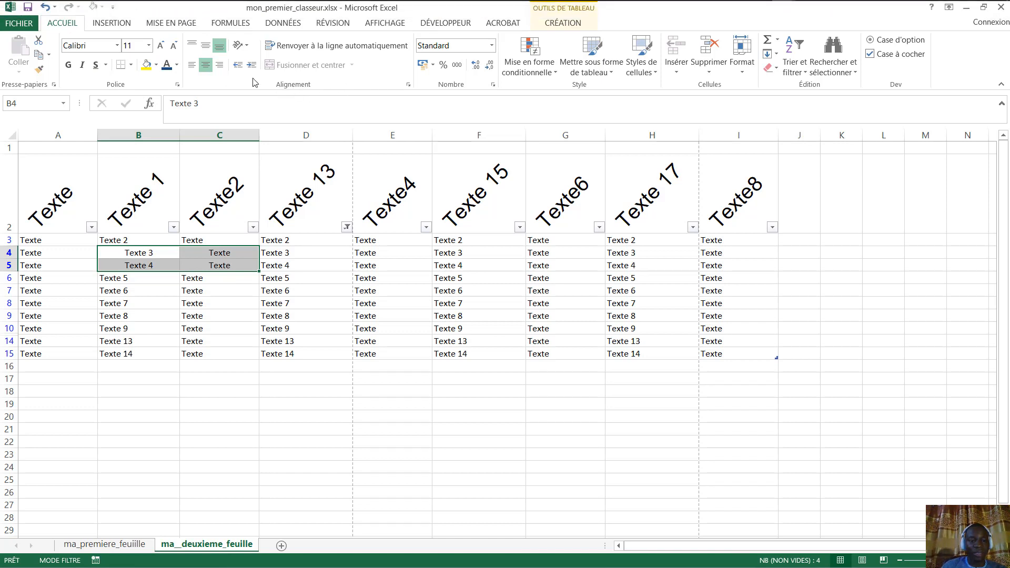
pyautogui.click(192, 65)
pyautogui.click(235, 252)
pyautogui.moveTo(149, 254); pyautogui.dragTo(216, 251)
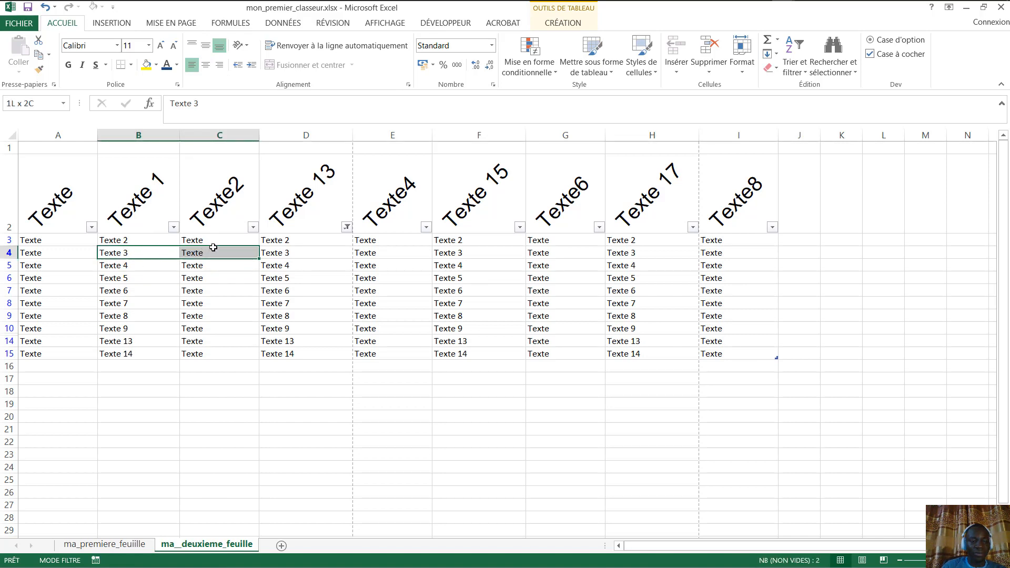
pyautogui.click(206, 70)
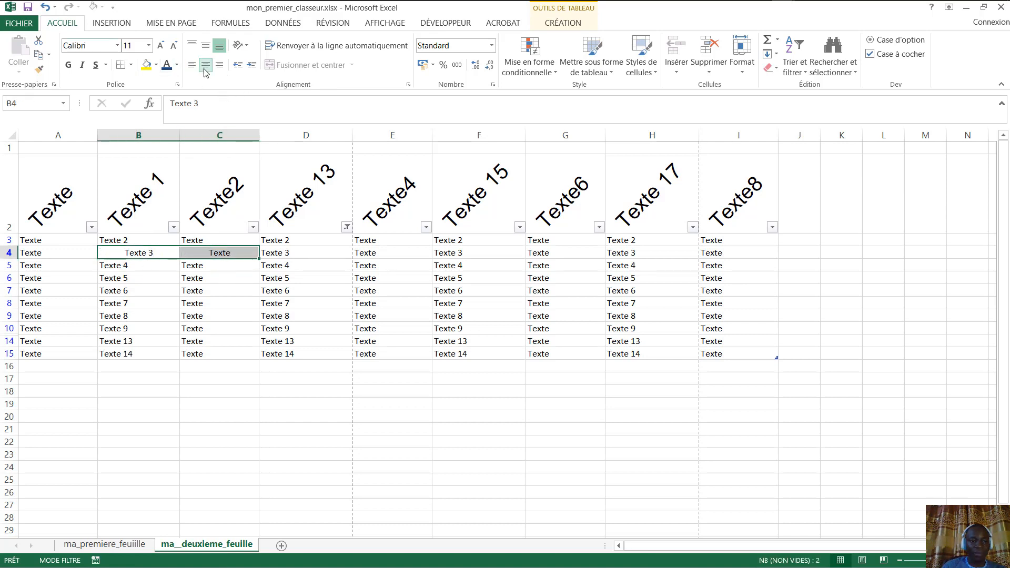
pyautogui.click(192, 65)
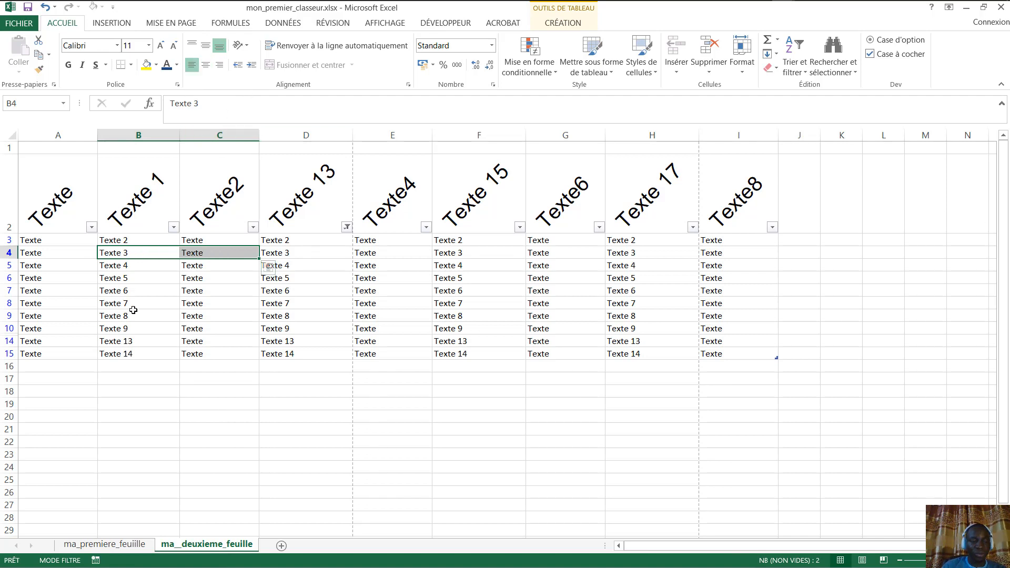
pyautogui.click(132, 266)
pyautogui.moveTo(129, 253); pyautogui.dragTo(219, 252)
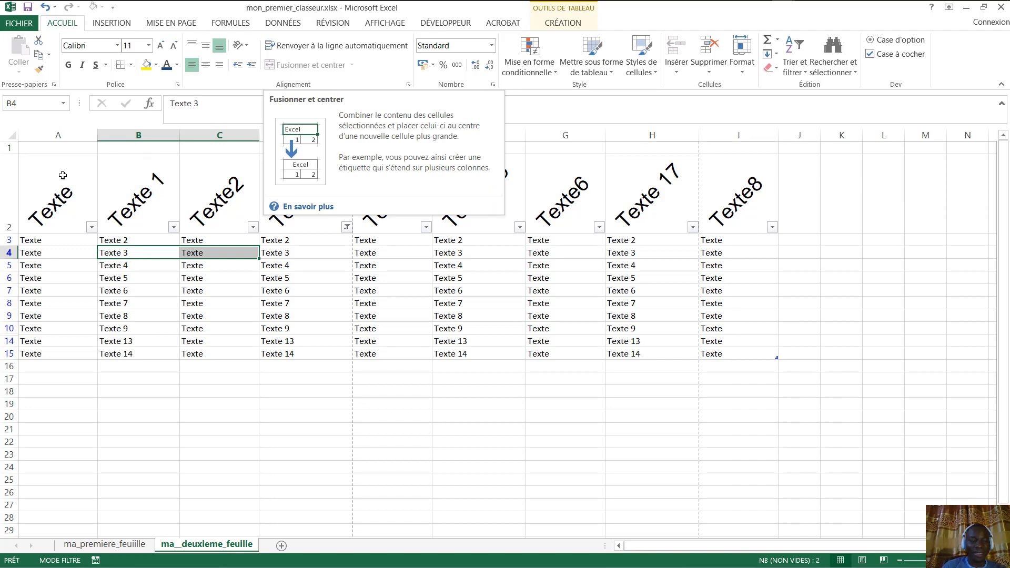
pyautogui.moveTo(52, 211); pyautogui.dragTo(737, 356)
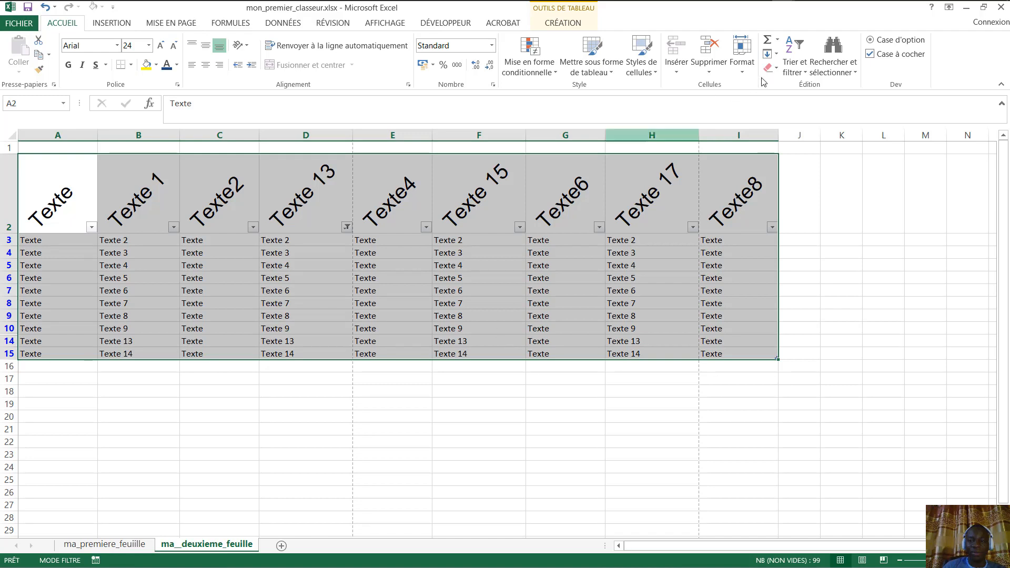
# - Browse the Supprimer options and the table styles gallery without applying anything
pyautogui.click(713, 74)
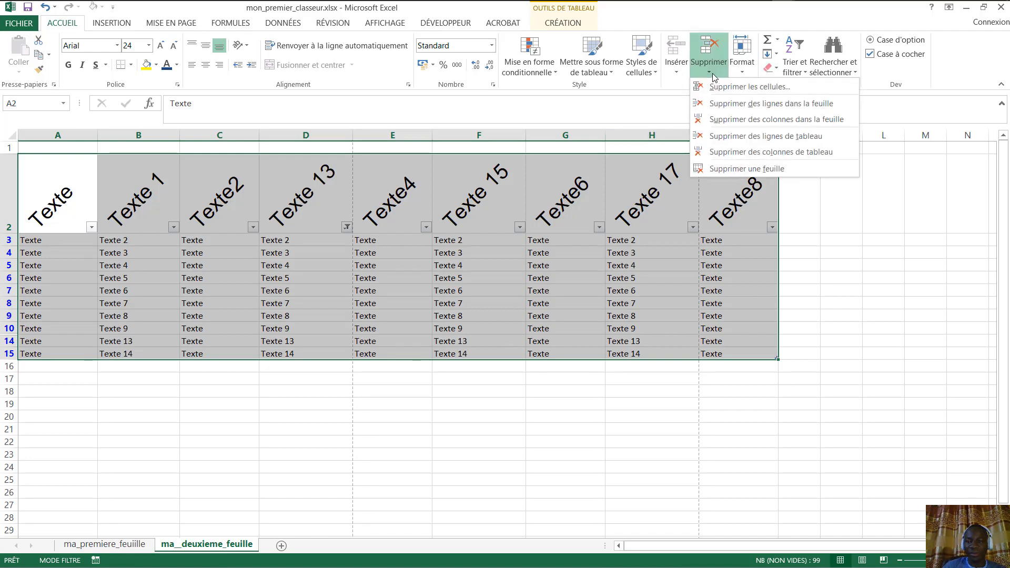
pyautogui.click(712, 74)
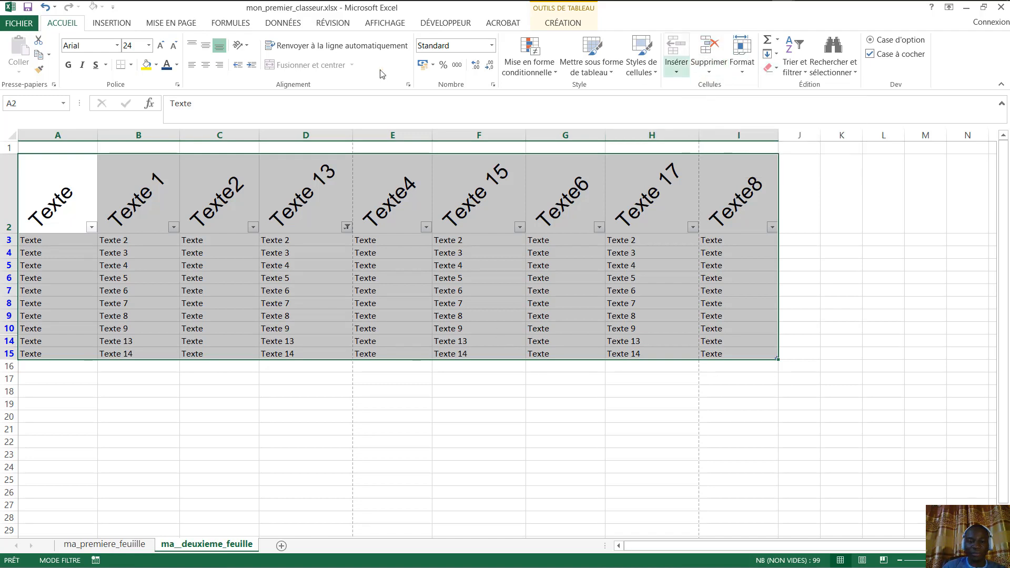
pyautogui.click(563, 23)
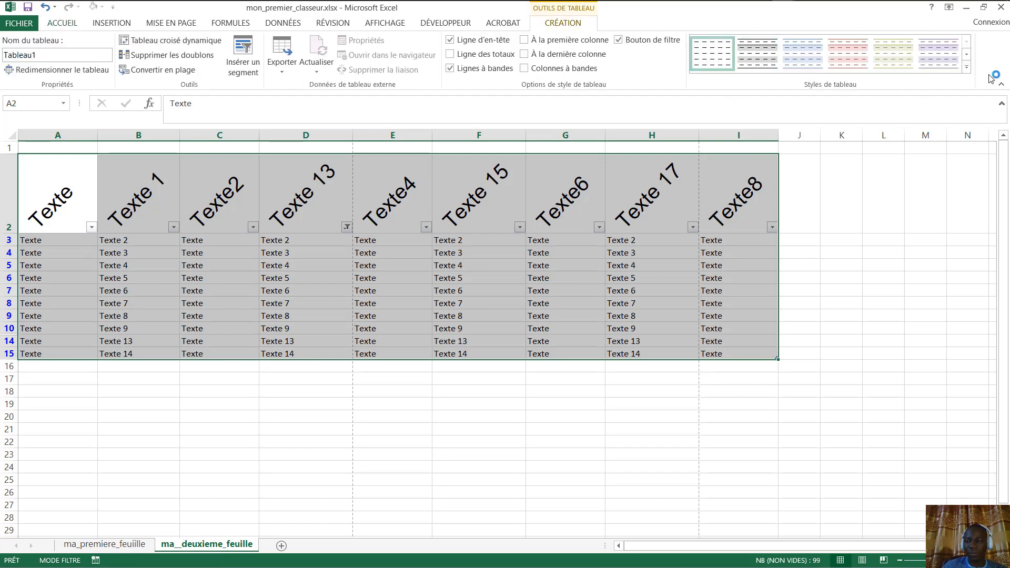
pyautogui.click(966, 68)
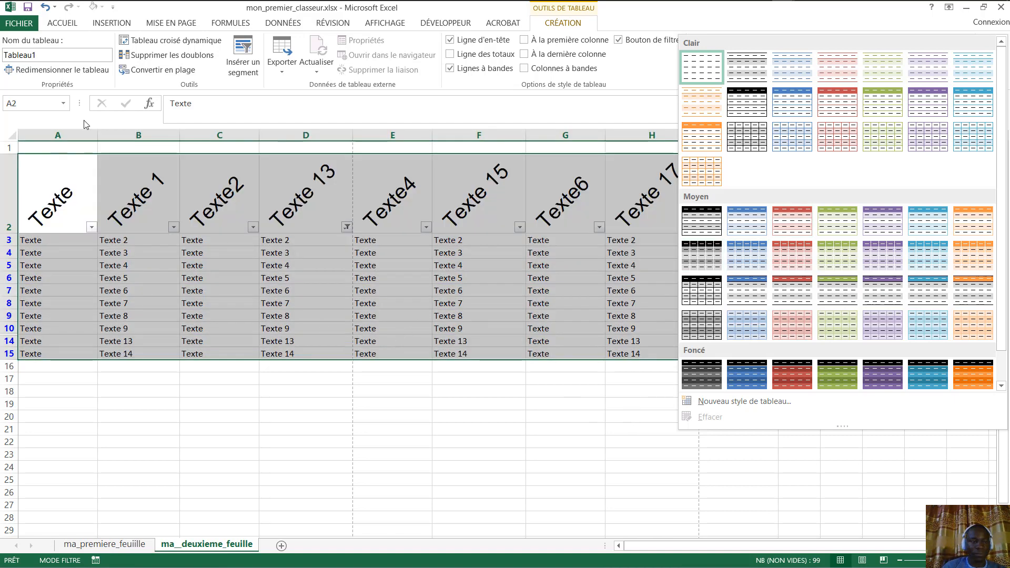
pyautogui.click(157, 363)
# - Copy empty cell B16's plain formatting onto A2:I15 with the format painter
pyautogui.click(165, 366)
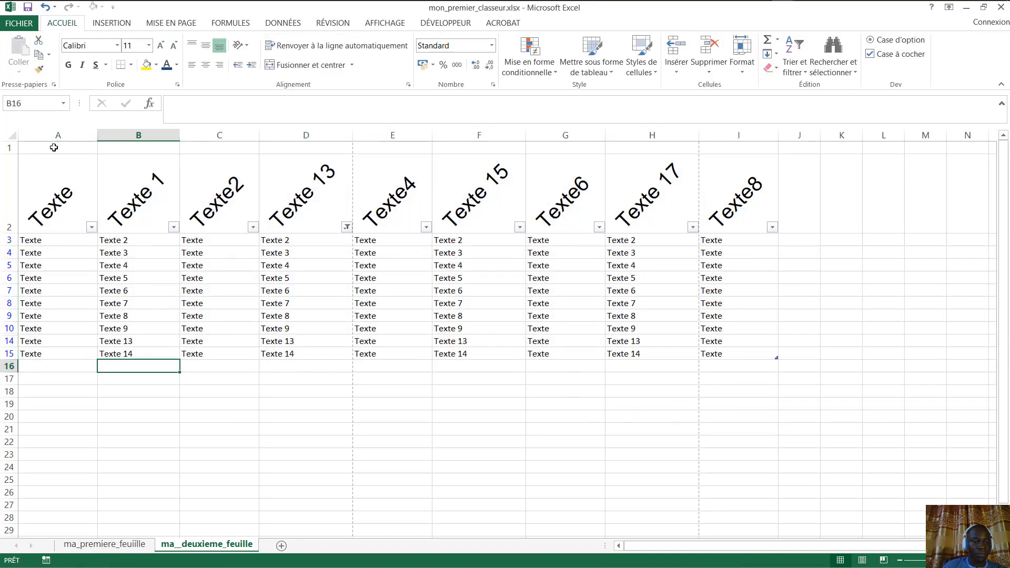
pyautogui.click(39, 71)
pyautogui.moveTo(25, 187)
pyautogui.mouseDown()
pyautogui.moveTo(327, 304)
pyautogui.moveTo(652, 372)
pyautogui.moveTo(721, 343)
pyautogui.moveTo(732, 356)
pyautogui.mouseUp()
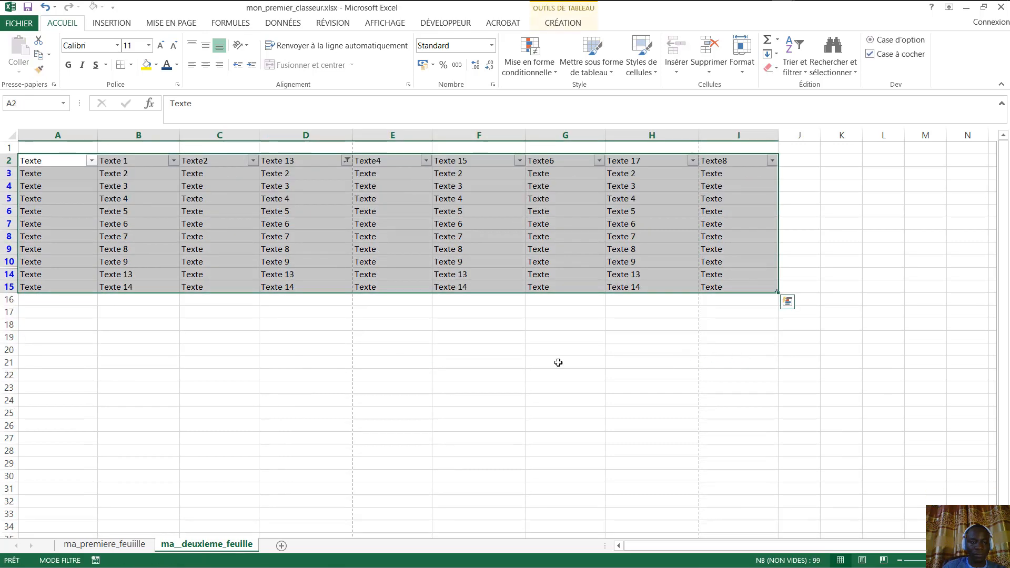
pyautogui.rightClick(197, 167)
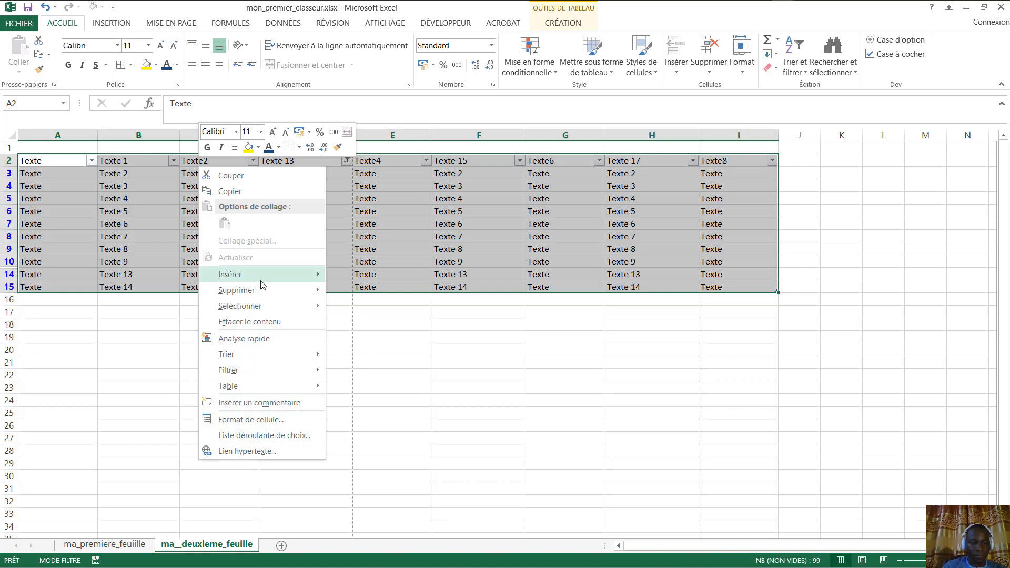
pyautogui.moveTo(265, 294)
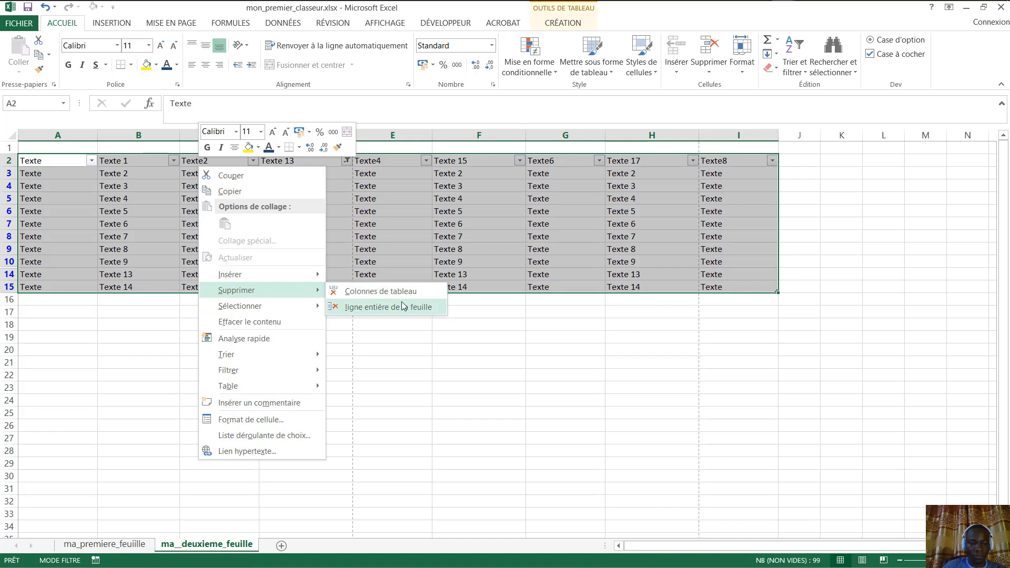
pyautogui.moveTo(236, 294)
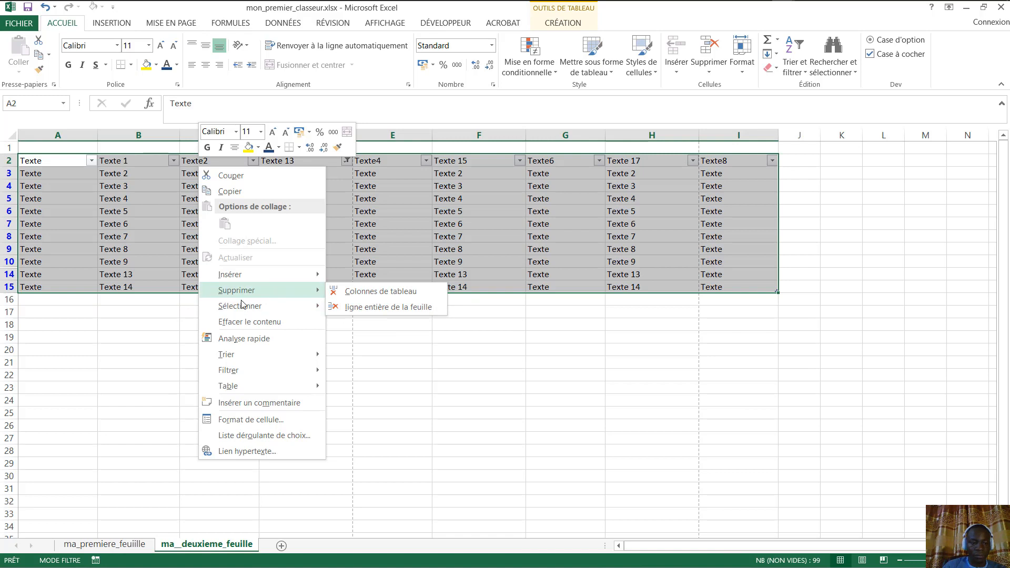
pyautogui.click(74, 218)
pyautogui.click(59, 208)
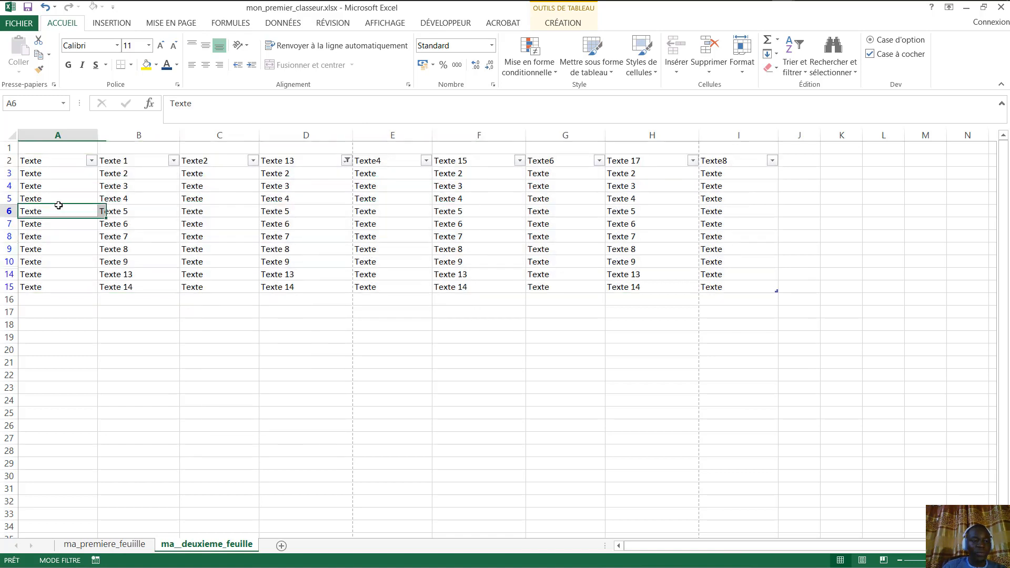
pyautogui.moveTo(49, 185); pyautogui.dragTo(138, 185)
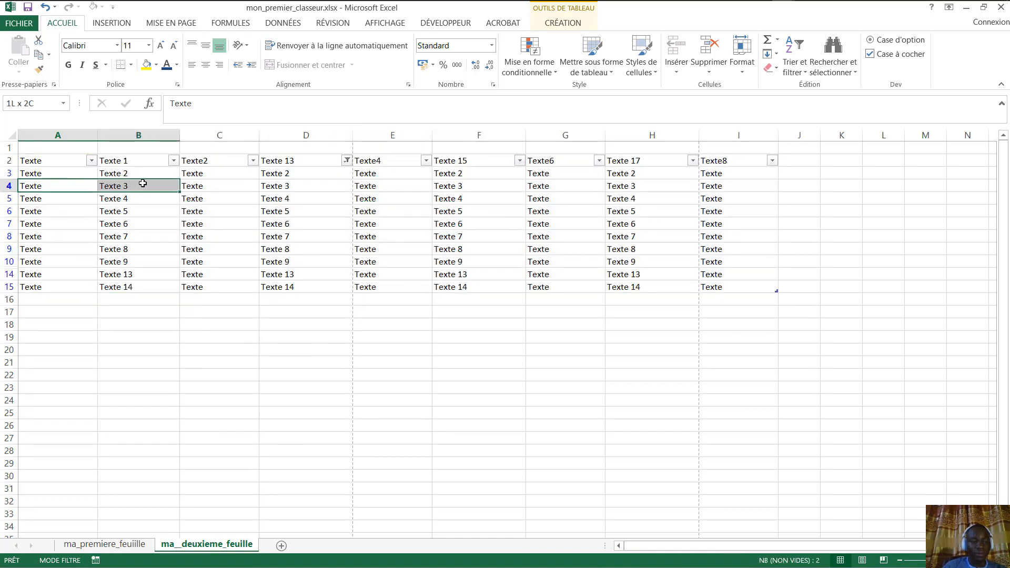
pyautogui.click(149, 130)
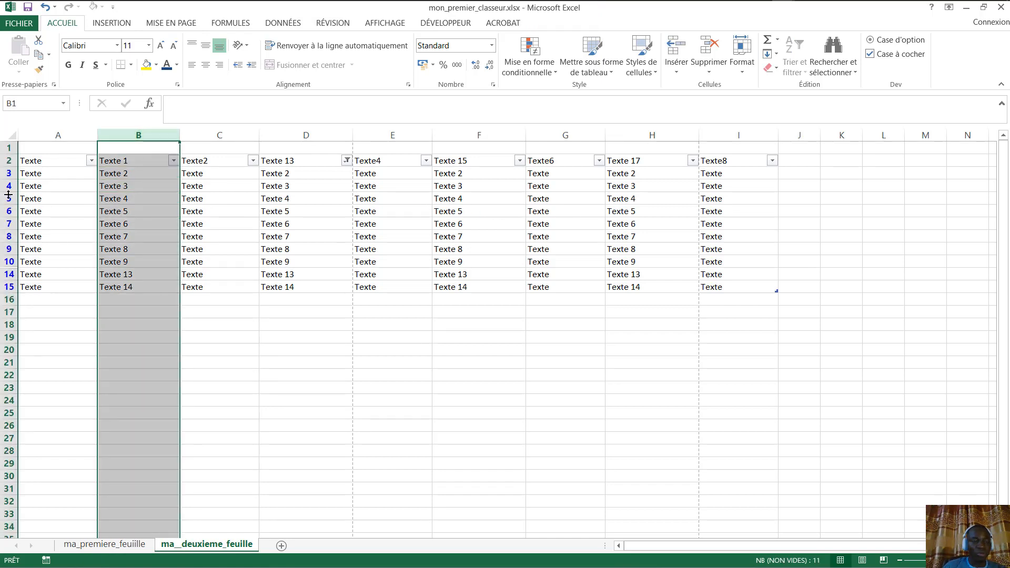
# - Delete the Texte 4 to Texte 9 rows at row 5 and insert blank rows there instead
pyautogui.click(215, 166)
pyautogui.click(2, 198)
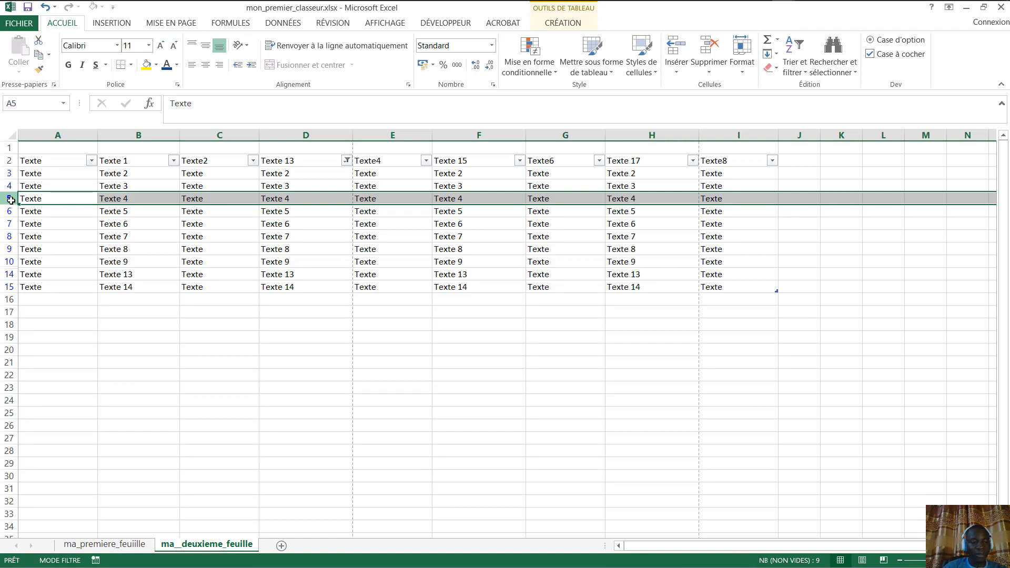
pyautogui.hotkey('ctrl', '-')
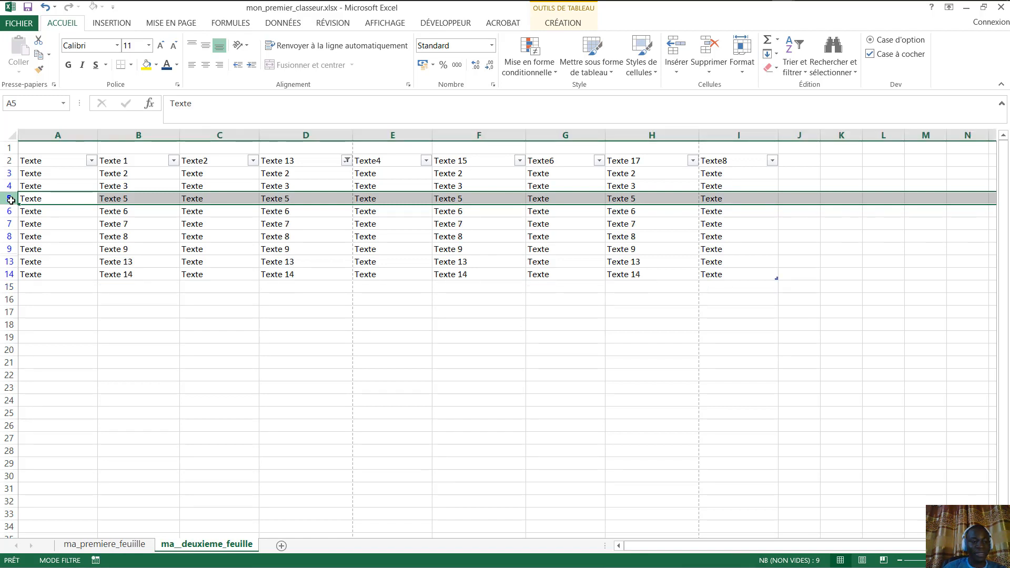
pyautogui.hotkey('ctrl', '-')
pyautogui.hotkey('ctrl', '-')
pyautogui.hotkey('ctrl', '-')
pyautogui.hotkey('ctrl', '-')
pyautogui.hotkey('ctrl', '-')
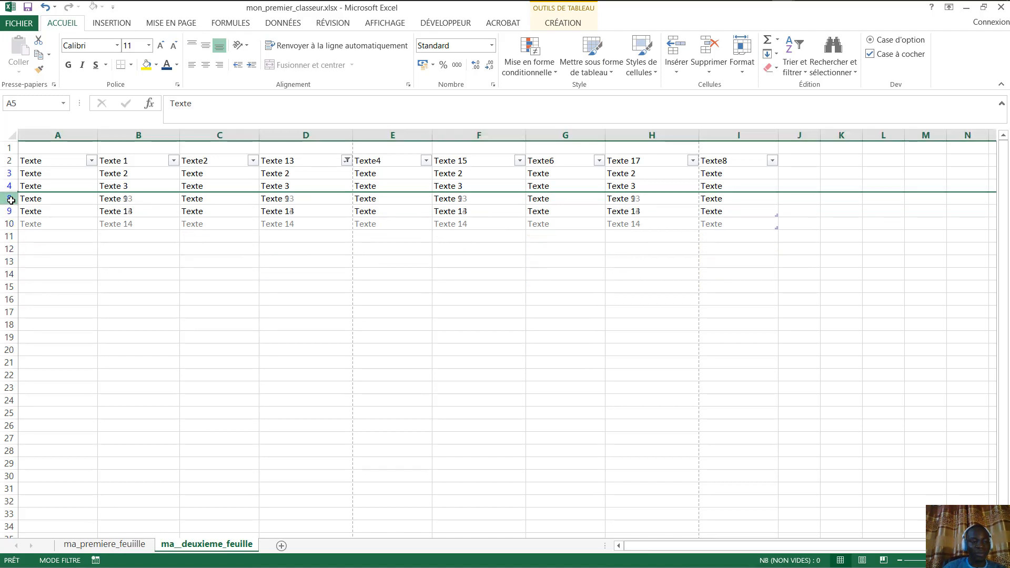
pyautogui.hotkey('ctrl', '+')
pyautogui.hotkey('ctrl', '+')
pyautogui.hotkey('ctrl', '+')
pyautogui.hotkey('ctrl', '+')
pyautogui.hotkey('ctrl', '+')
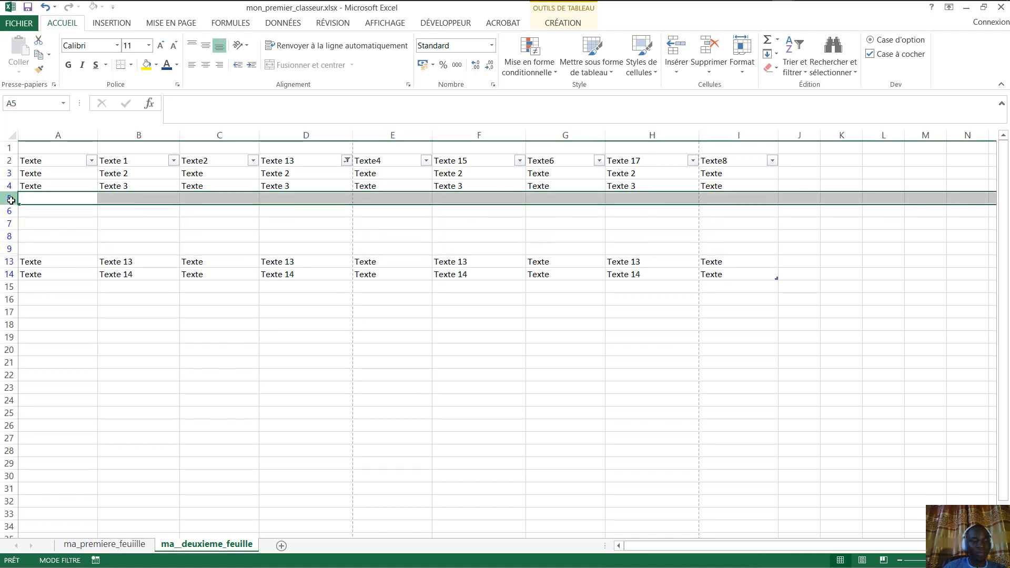
pyautogui.hotkey('ctrl', '+')
pyautogui.hotkey('ctrl', '+')
pyautogui.hotkey('ctrl', '+')
pyautogui.hotkey('ctrl', '+')
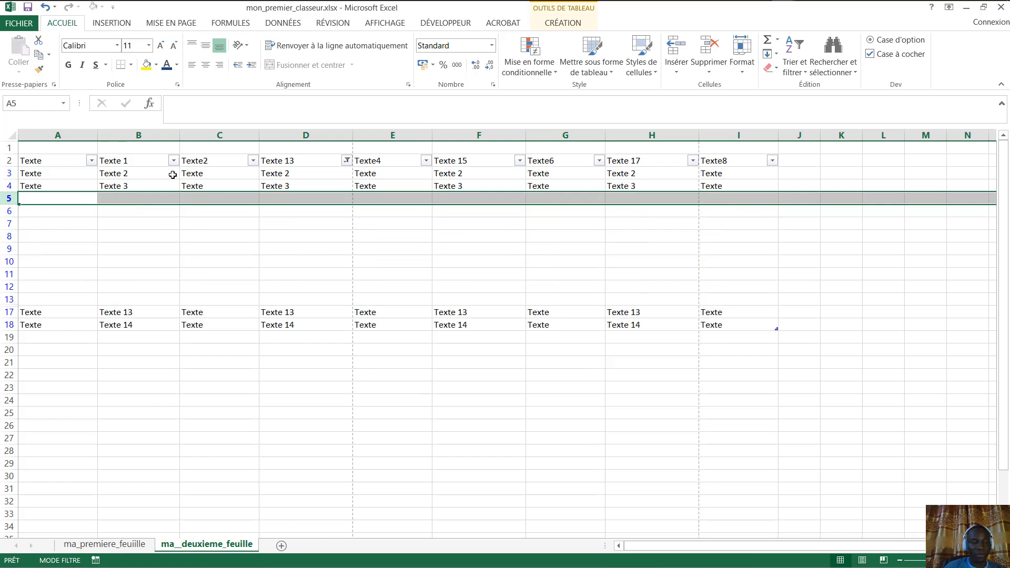
# - Clear the Texte 13 column filter by reselecting all its values
pyautogui.click(173, 161)
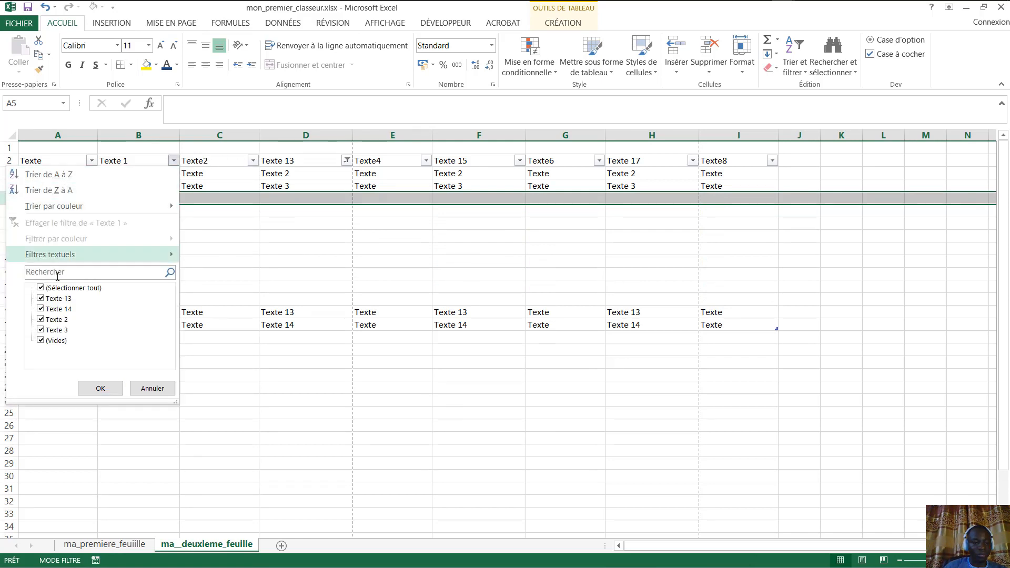
pyautogui.click(216, 167)
pyautogui.click(253, 161)
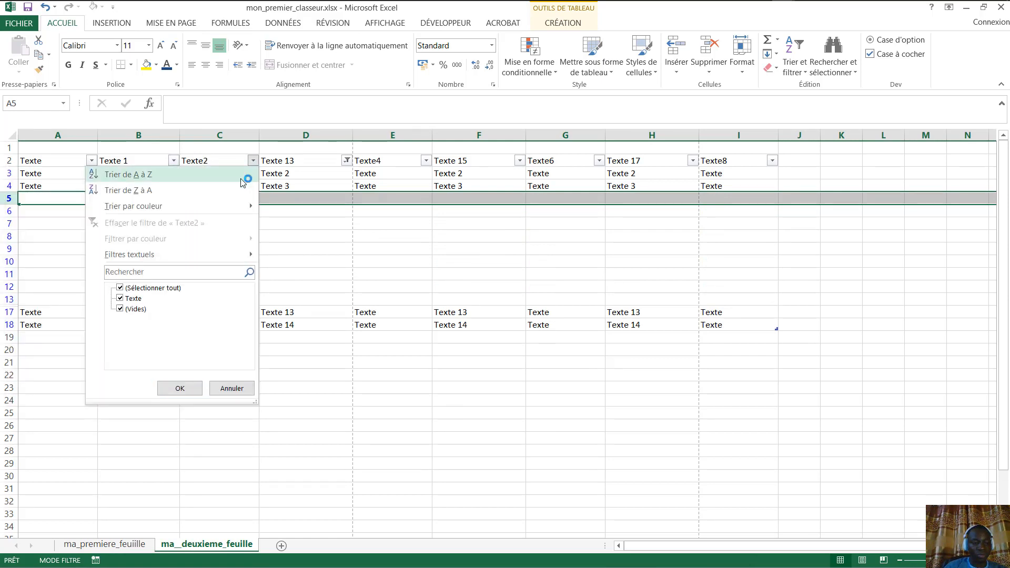
pyautogui.click(297, 161)
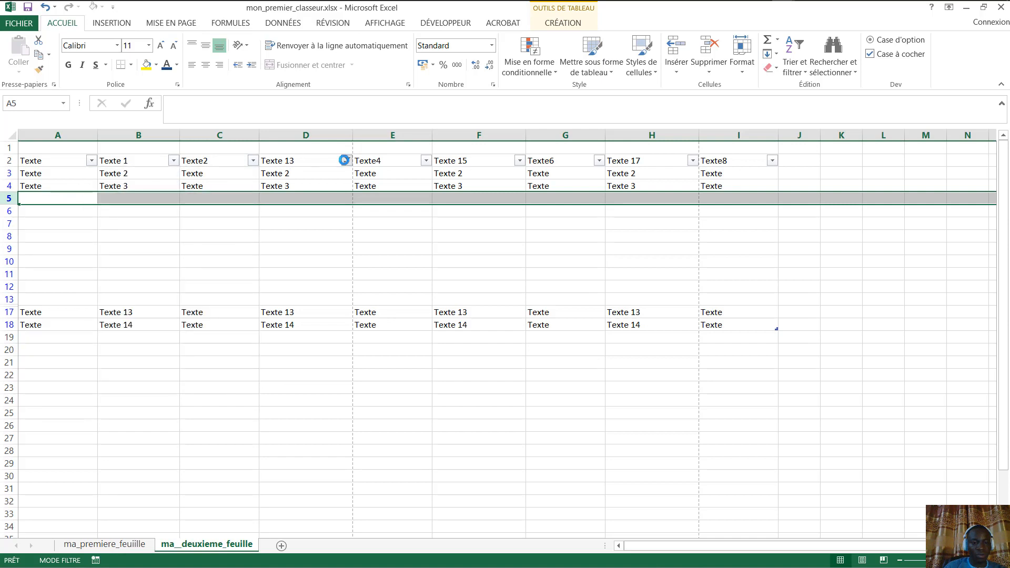
pyautogui.click(344, 160)
pyautogui.click(214, 289)
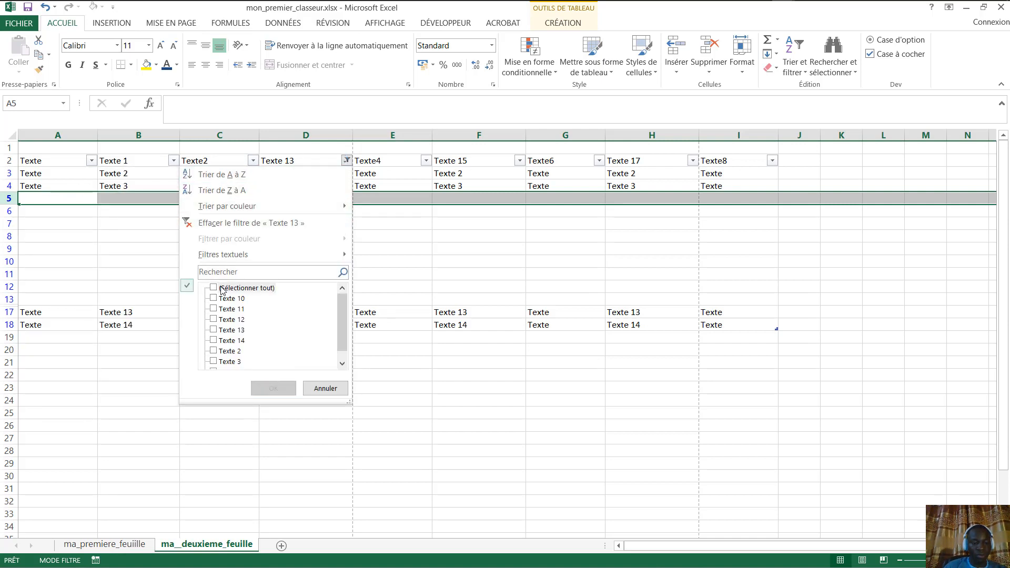
pyautogui.click(214, 288)
pyautogui.click(292, 390)
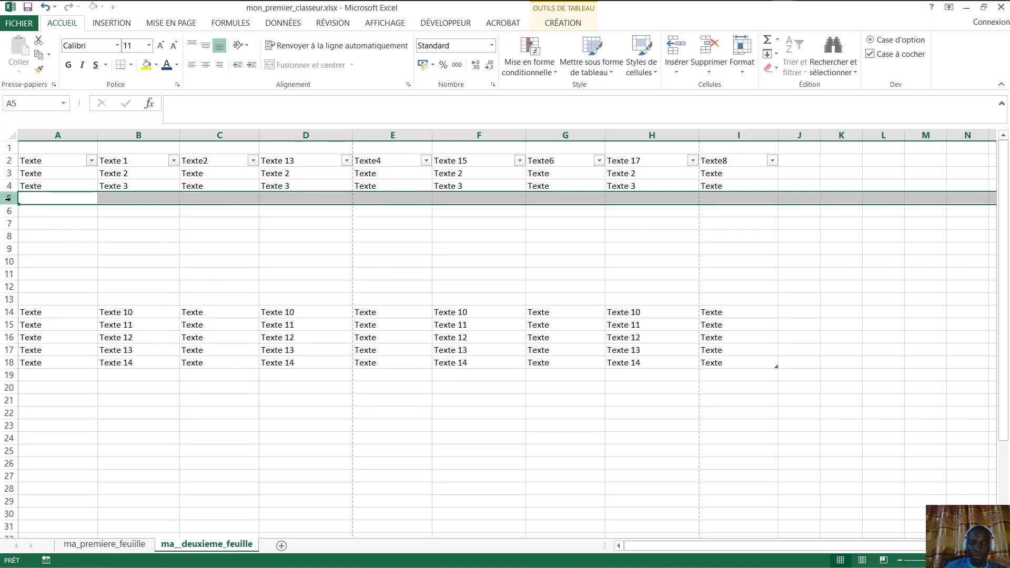
# - Delete the empty table rows, then select the Texte 14 row
pyautogui.hotkey('ctrl', '-')
pyautogui.hotkey('ctrl', '-')
pyautogui.hotkey('ctrl', '-')
pyautogui.hotkey('ctrl', '-')
pyautogui.hotkey('ctrl', '-')
pyautogui.hotkey('ctrl', '-')
pyautogui.hotkey('ctrl', '-')
pyautogui.hotkey('ctrl', '-')
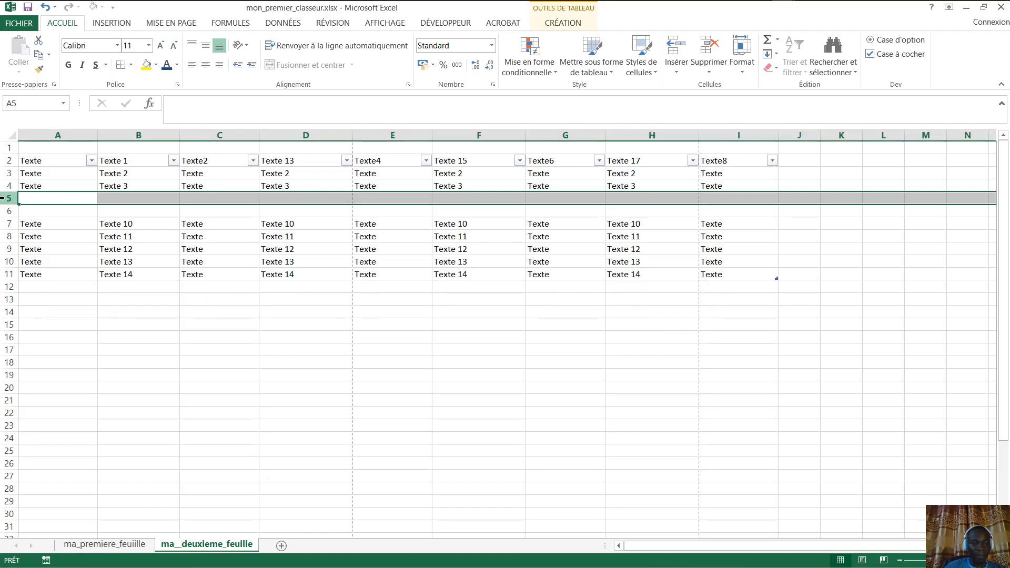
pyautogui.hotkey('ctrl', '-')
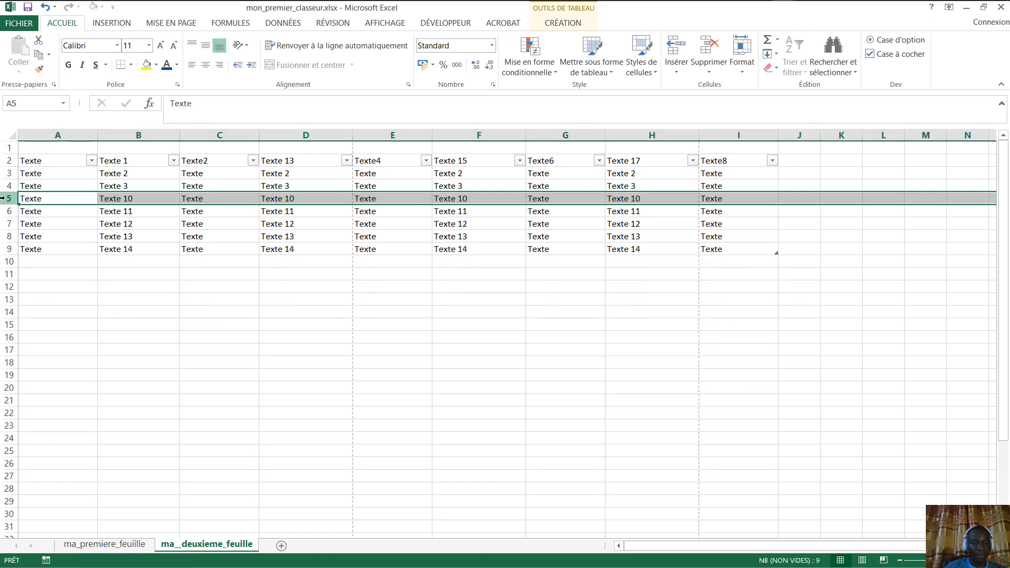
pyautogui.click(600, 225)
pyautogui.click(242, 263)
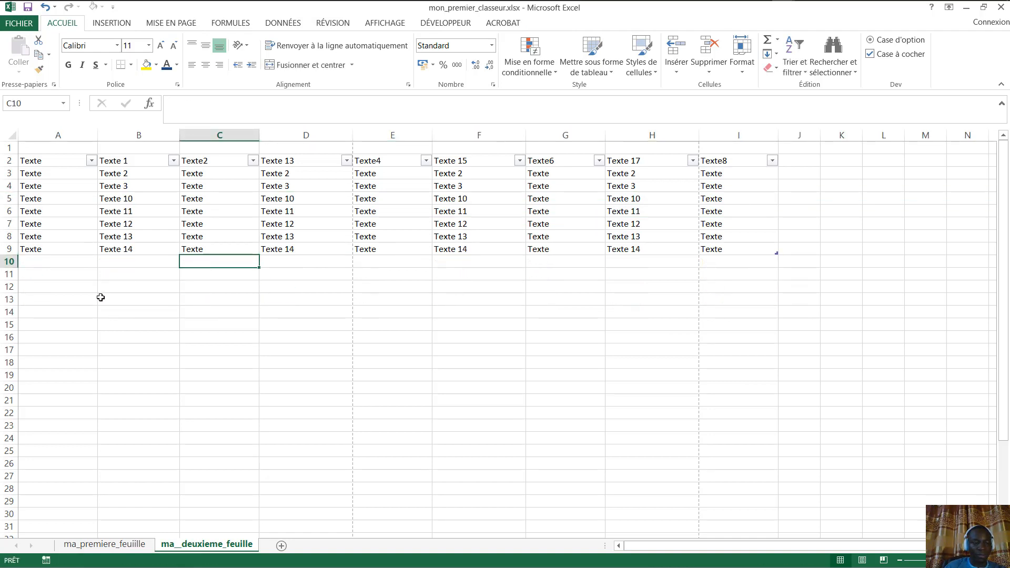
pyautogui.moveTo(20, 249); pyautogui.dragTo(172, 249)
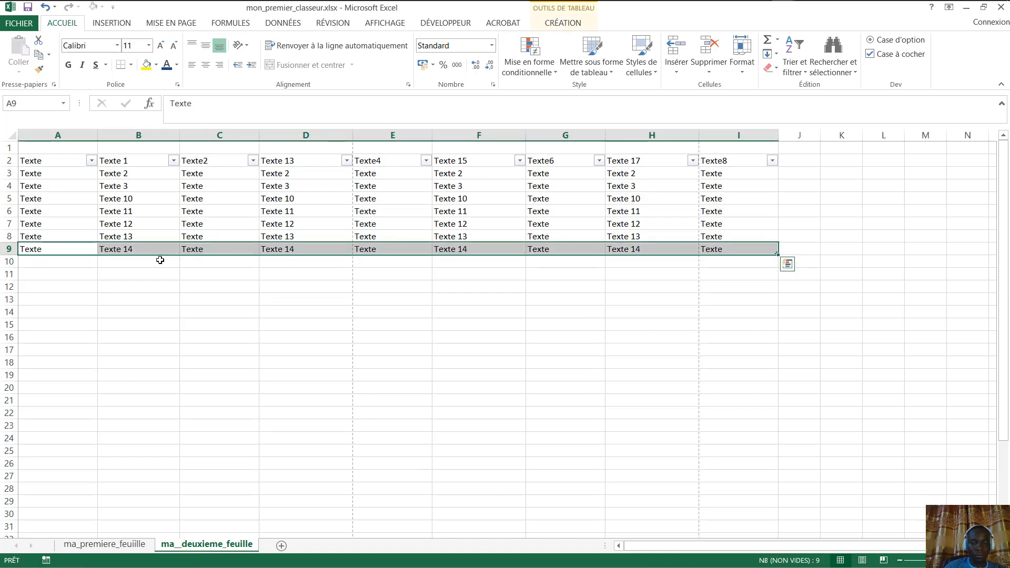
# - Enter Texte 1 in A13 and fill the series down to row 20 and across to column D
pyautogui.click(154, 336)
pyautogui.click(47, 295)
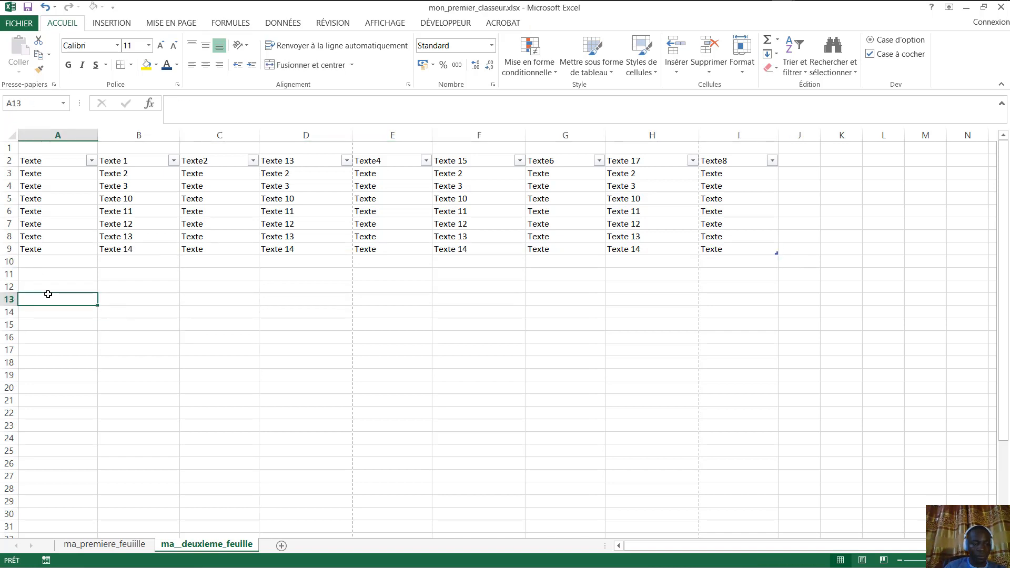
pyautogui.write('Texte 1')
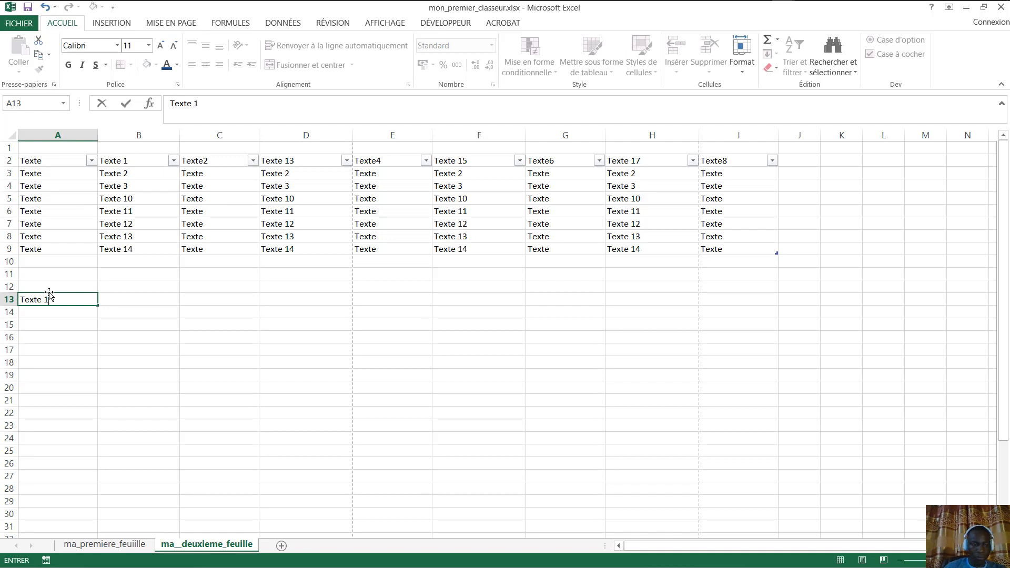
pyautogui.press('Return')
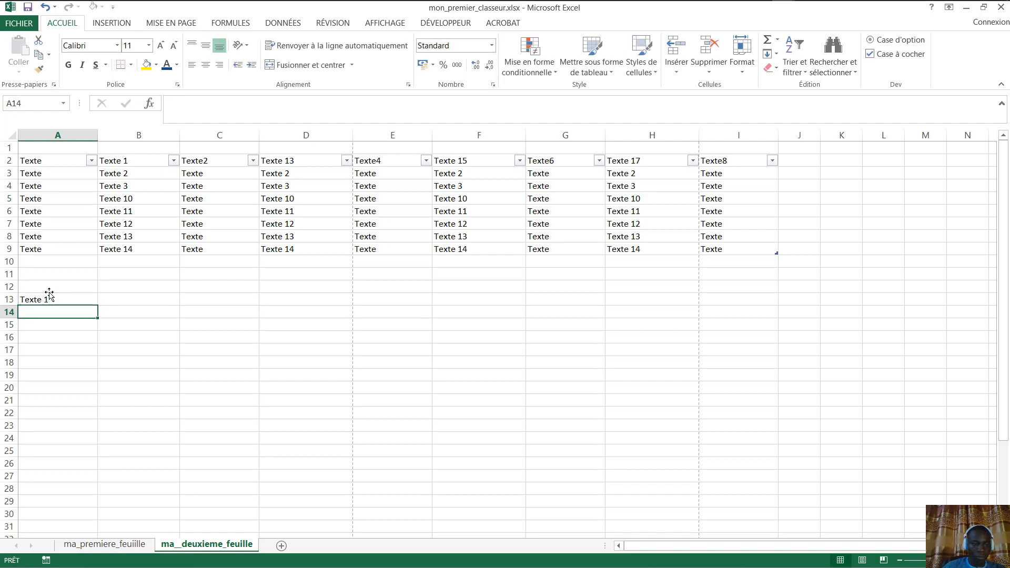
pyautogui.click(83, 296)
pyautogui.moveTo(95, 303); pyautogui.dragTo(343, 382)
pyautogui.click(93, 298)
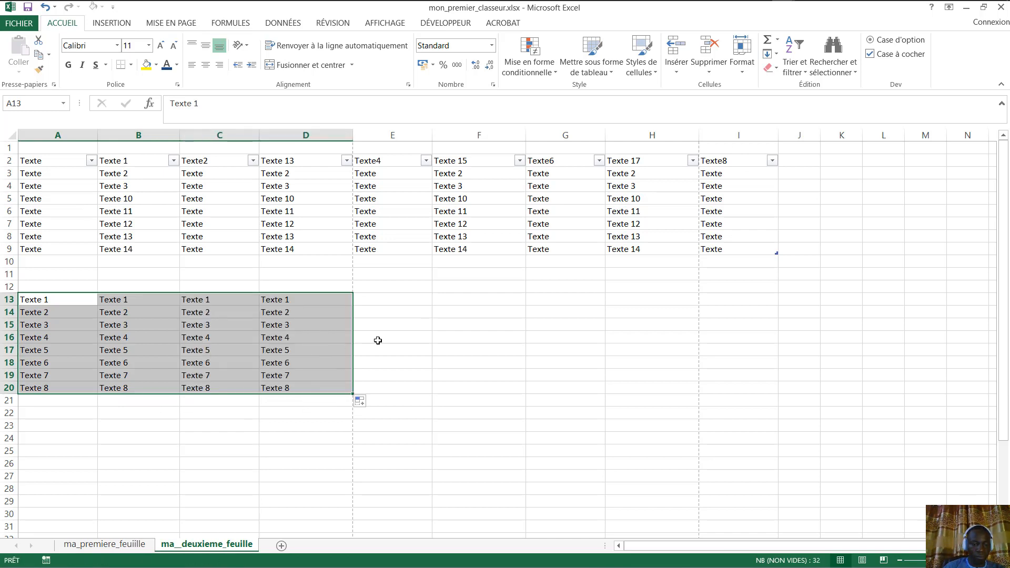
pyautogui.click(428, 332)
# - Merge and centre A15:D15, accepting the warning so only Texte 3 remains
pyautogui.moveTo(42, 326); pyautogui.dragTo(289, 328)
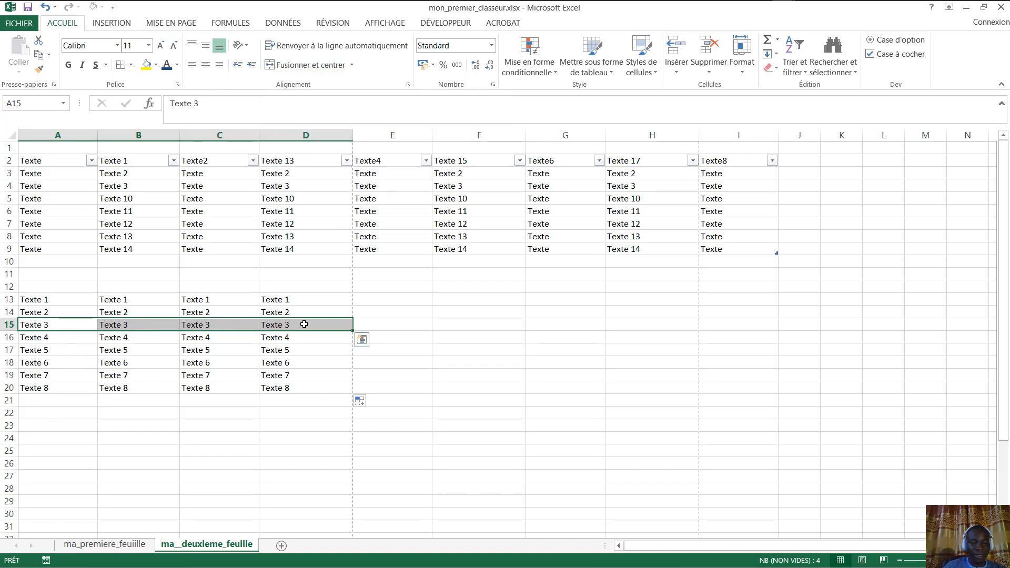
pyautogui.click(307, 65)
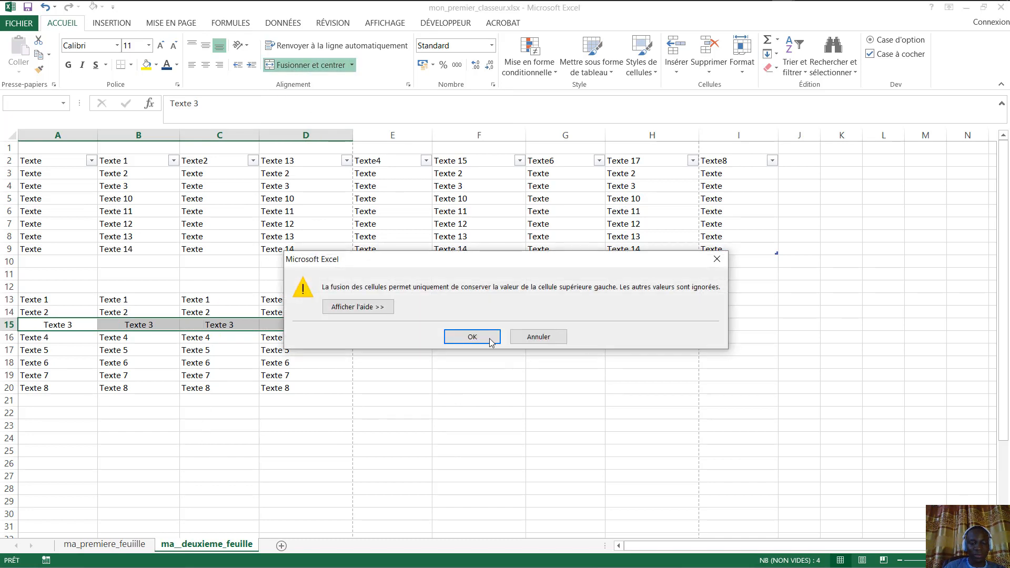
pyautogui.moveTo(575, 263); pyautogui.dragTo(493, 237)
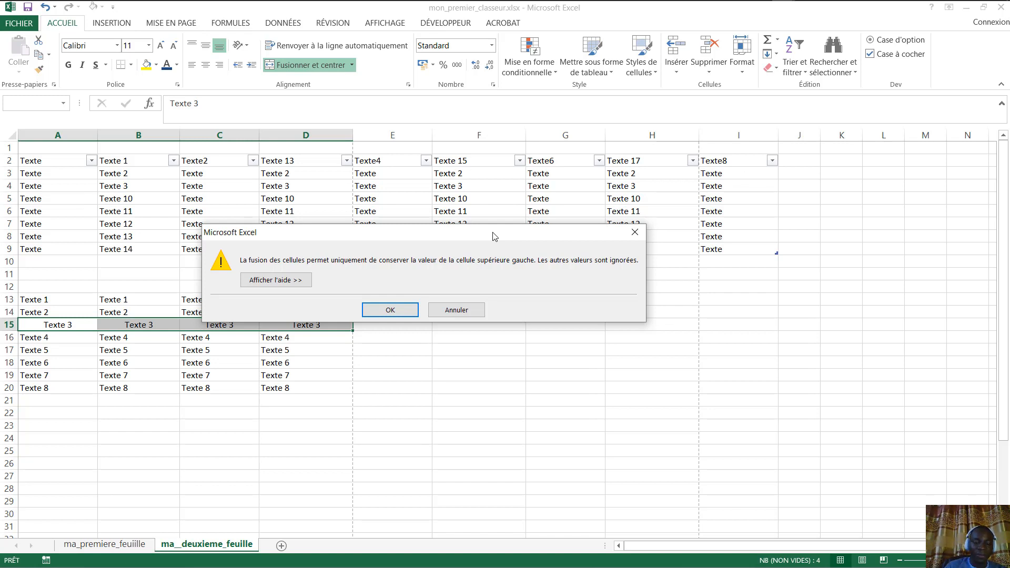
pyautogui.click(391, 311)
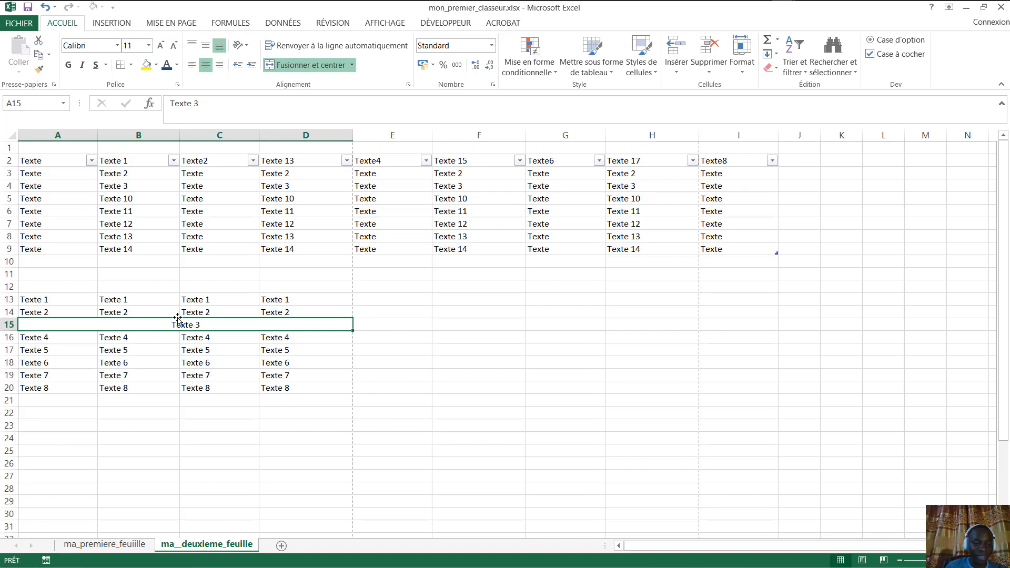
# - Type 'Les cellules fusionnées' into merged cell A15
pyautogui.write('L')
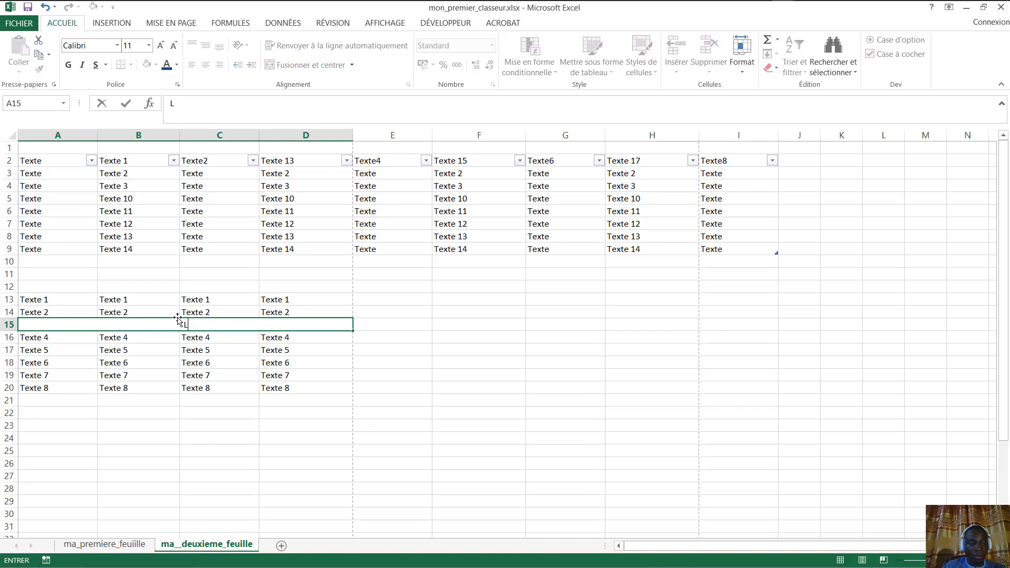
pyautogui.write('es c')
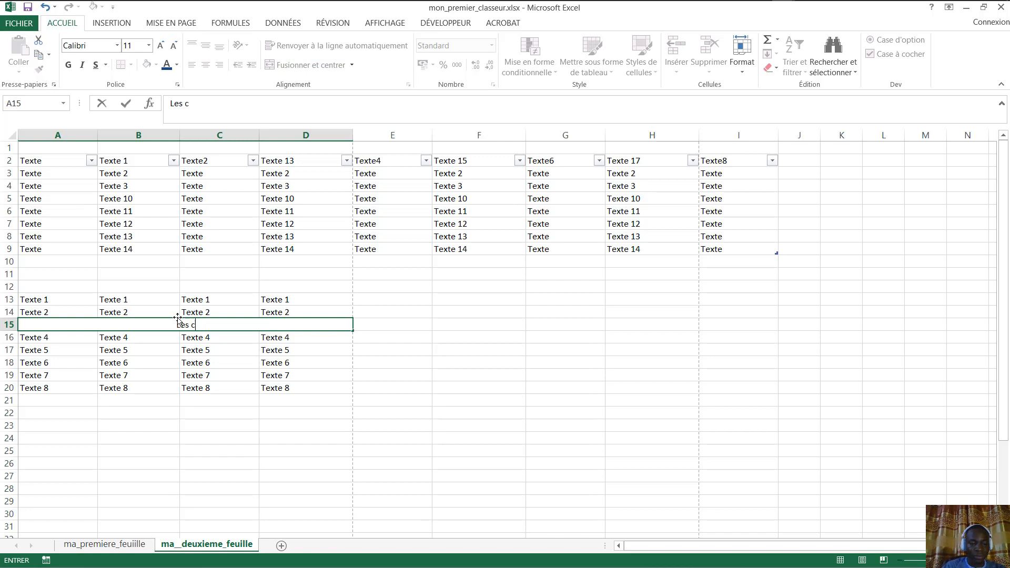
pyautogui.write('ellce')
pyautogui.press('BackSpace')
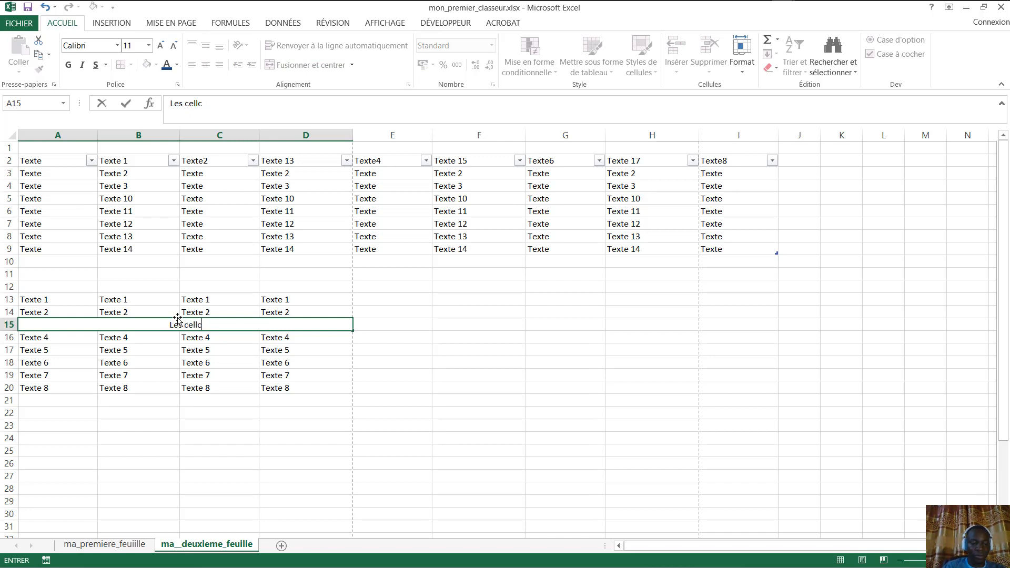
pyautogui.press('BackSpace')
pyautogui.write('ules funis')
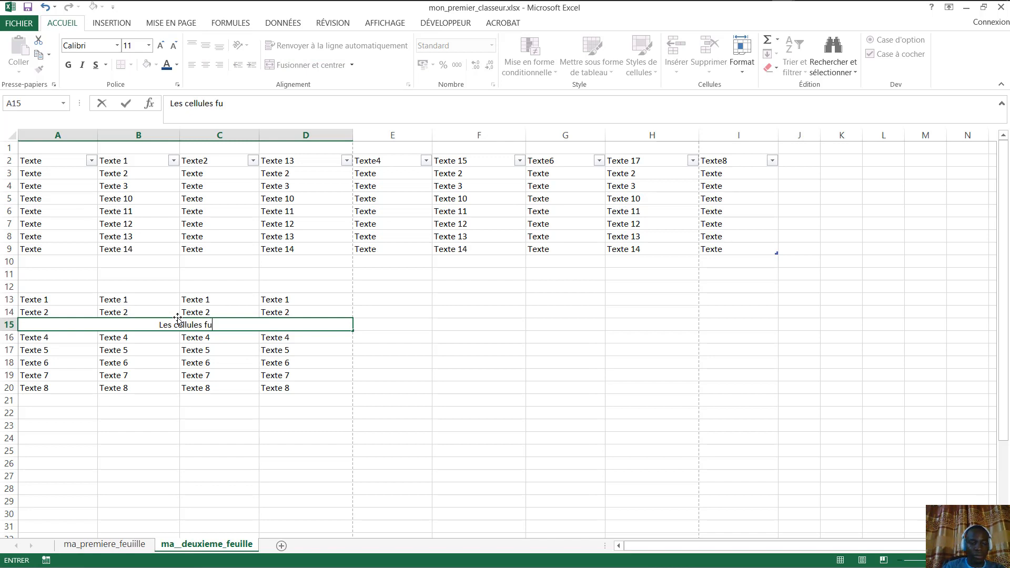
pyautogui.press('BackSpace')
pyautogui.press('BackSpace')
pyautogui.press('BackSpace')
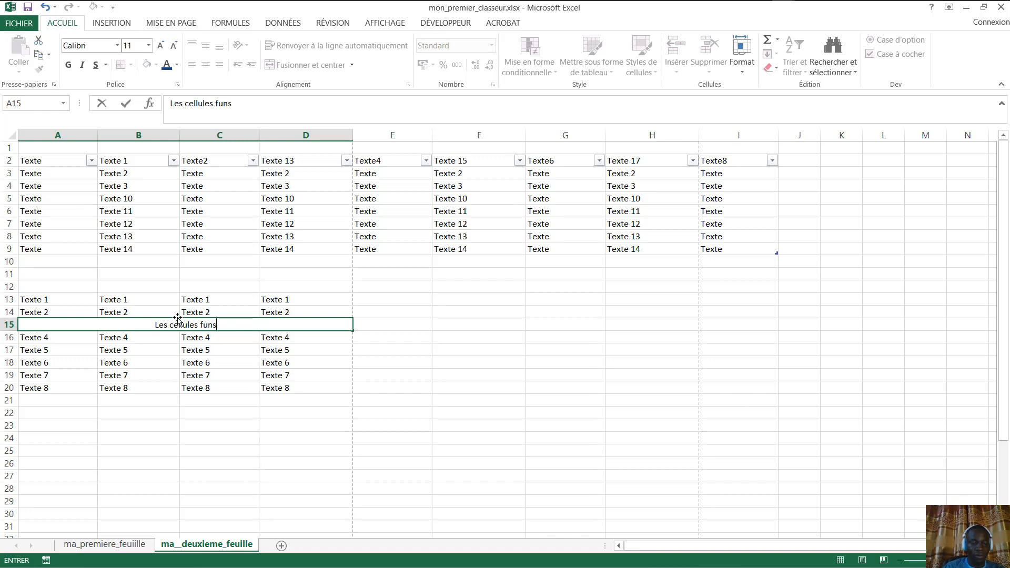
pyautogui.write('ison')
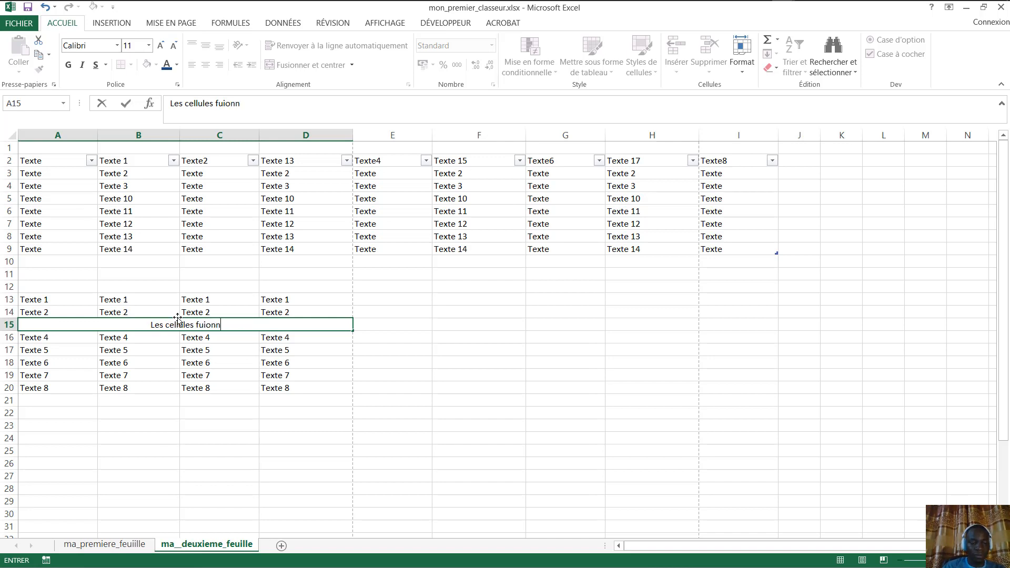
pyautogui.press('BackSpace')
pyautogui.press('BackSpace')
pyautogui.press('BackSpace')
pyautogui.press('BackSpace')
pyautogui.write('s')
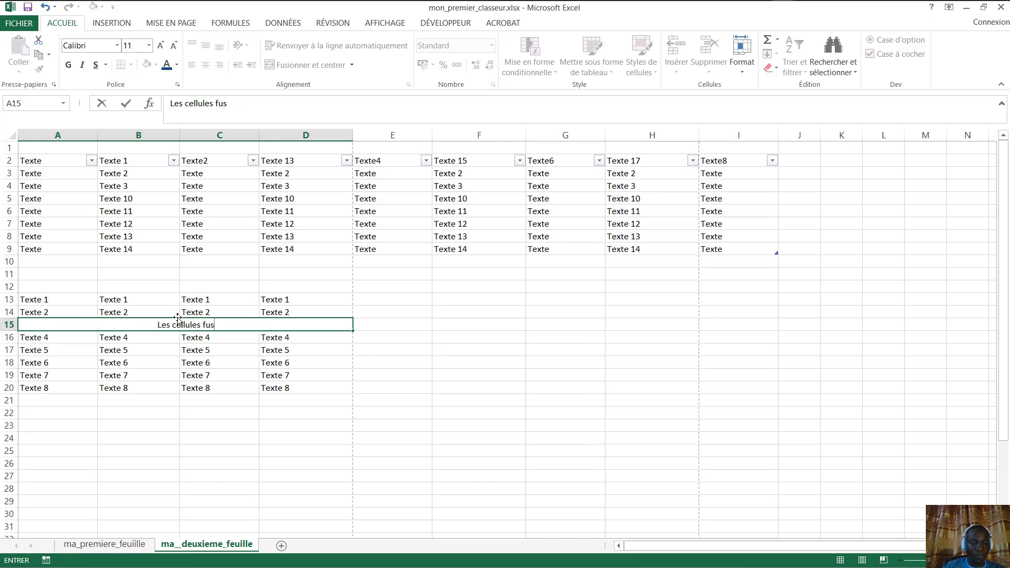
pyautogui.write('ionnés')
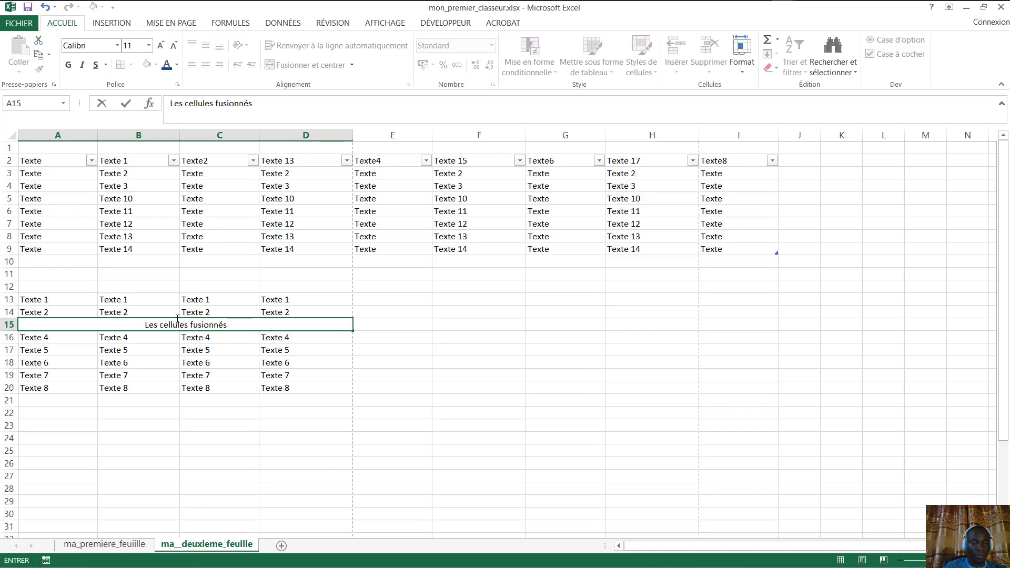
pyautogui.press('BackSpace')
pyautogui.write('es')
pyautogui.press('Return')
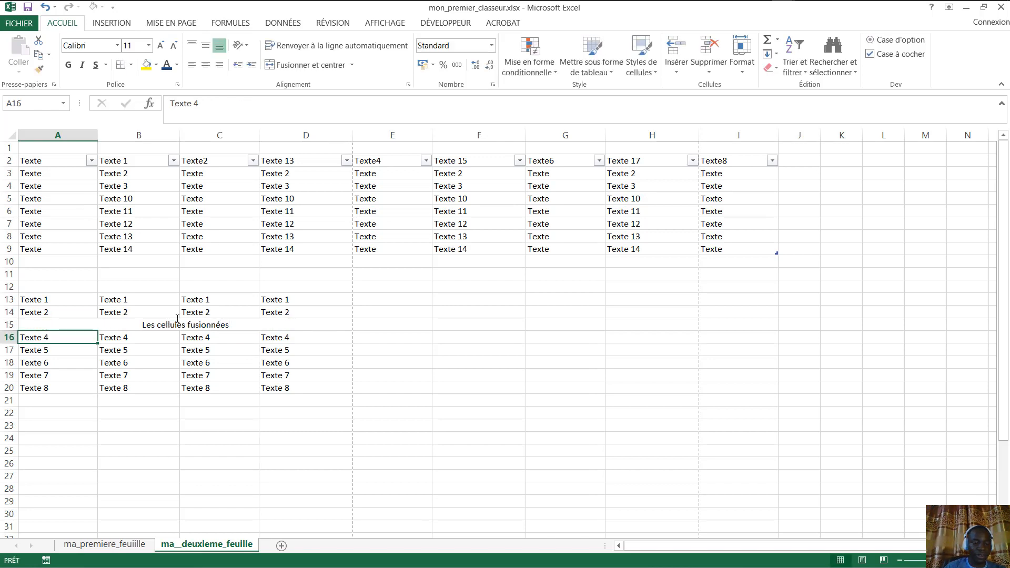
# - Try left and right alignment on the label, leaving it centred
pyautogui.click(176, 319)
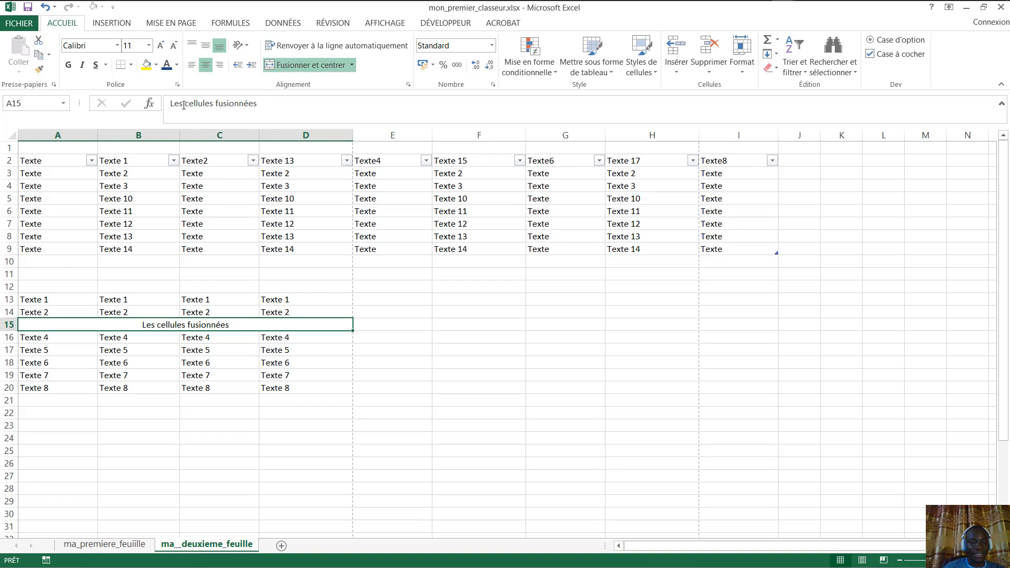
pyautogui.click(193, 67)
pyautogui.click(205, 68)
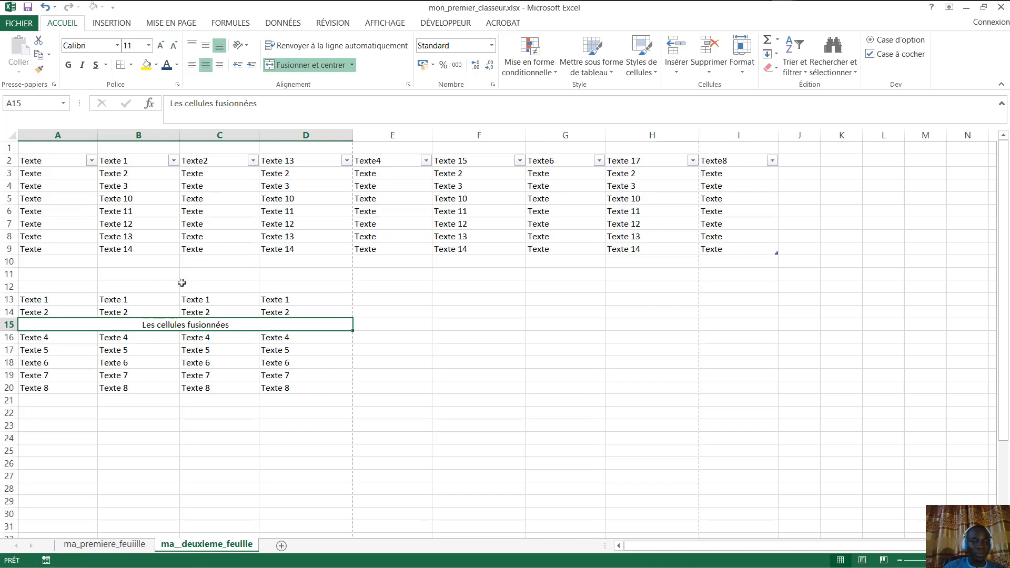
pyautogui.click(219, 64)
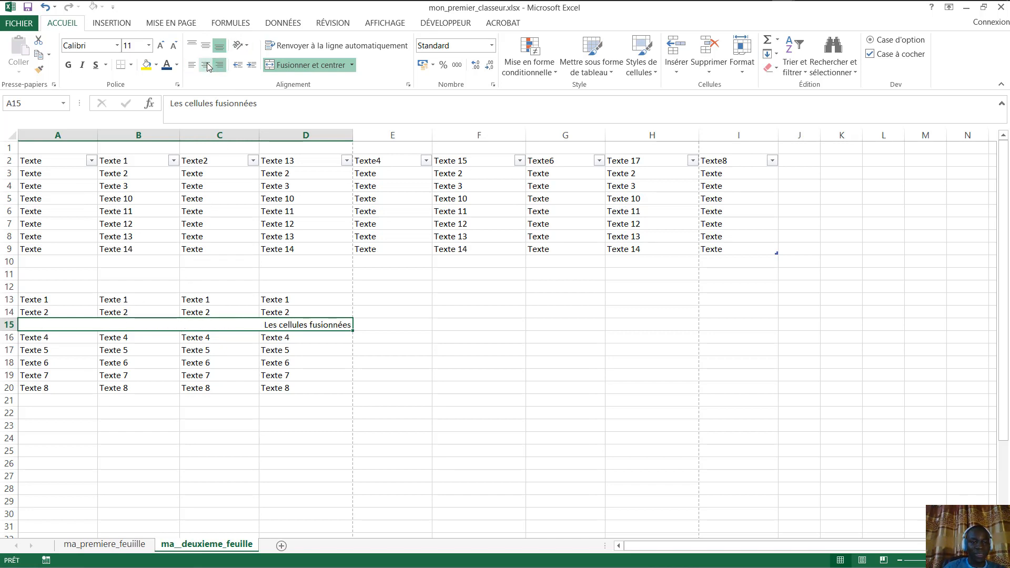
pyautogui.click(206, 65)
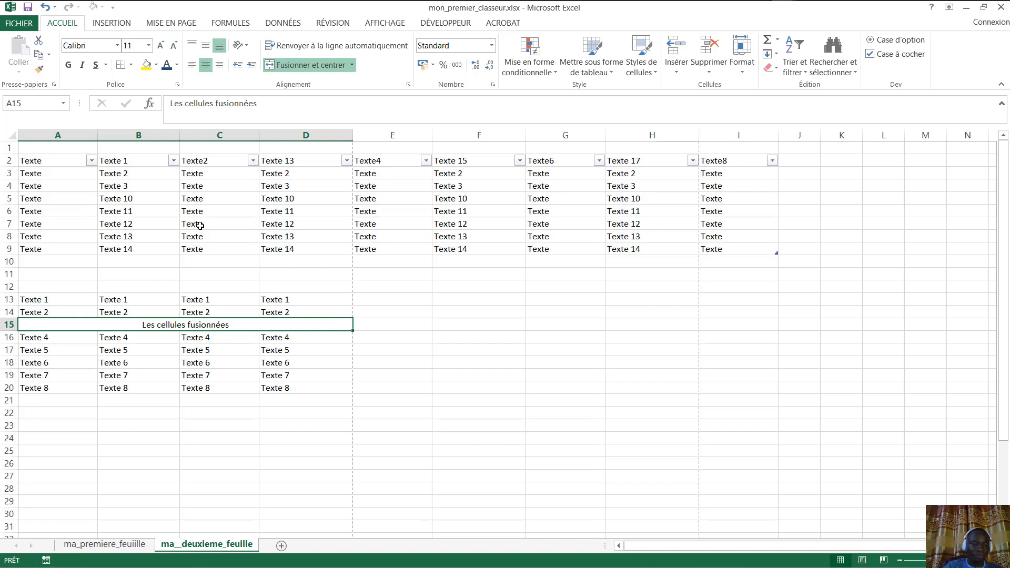
# - Enlarge the label's font to size 22 and fill the merged cell light pink
pyautogui.click(161, 47)
pyautogui.click(161, 47)
pyautogui.click(161, 47)
pyautogui.click(161, 46)
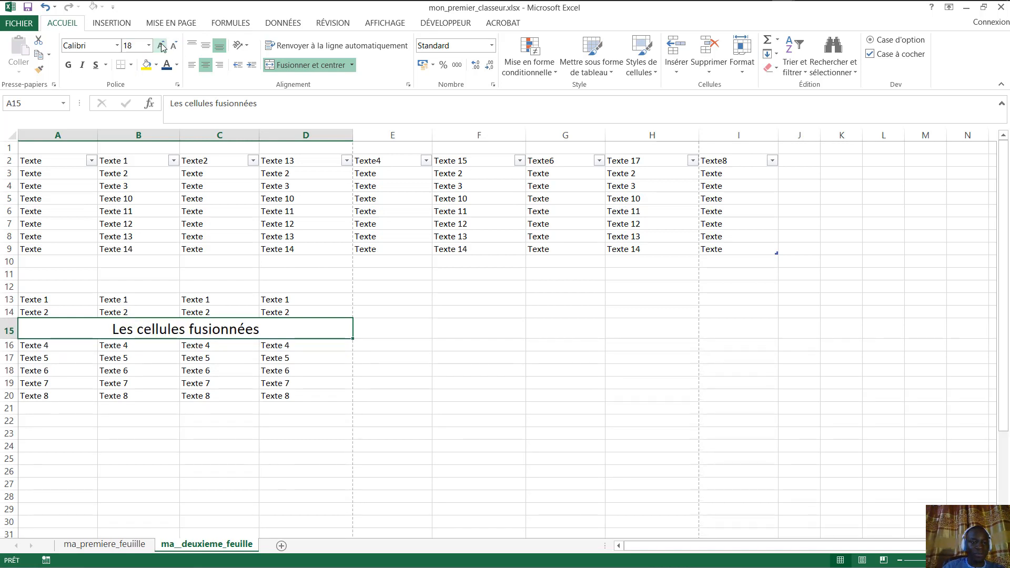
pyautogui.click(161, 46)
pyautogui.click(161, 46)
pyautogui.click(156, 65)
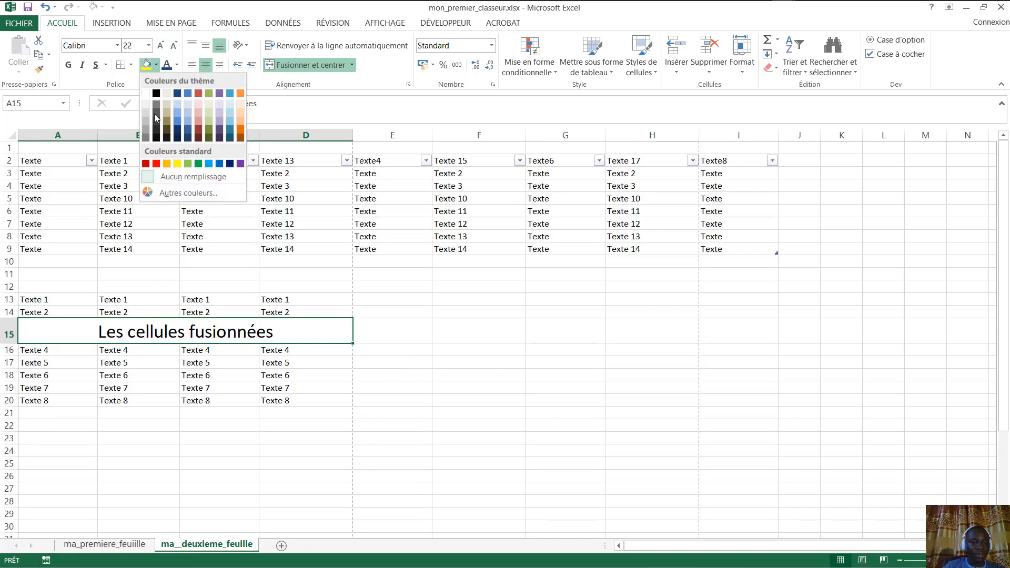
pyautogui.click(197, 104)
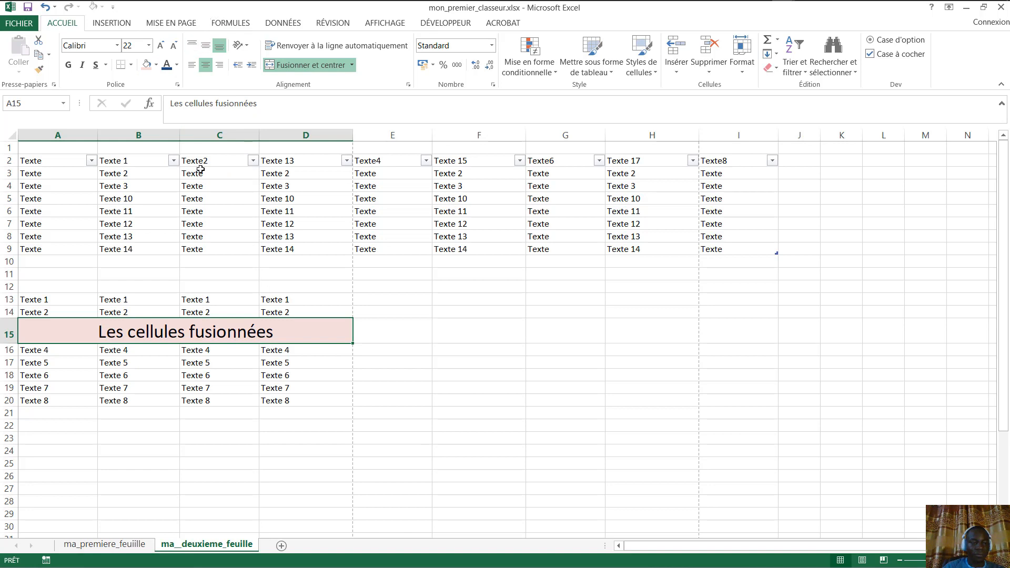
pyautogui.click(368, 285)
pyautogui.click(175, 321)
pyautogui.moveTo(878, 4)
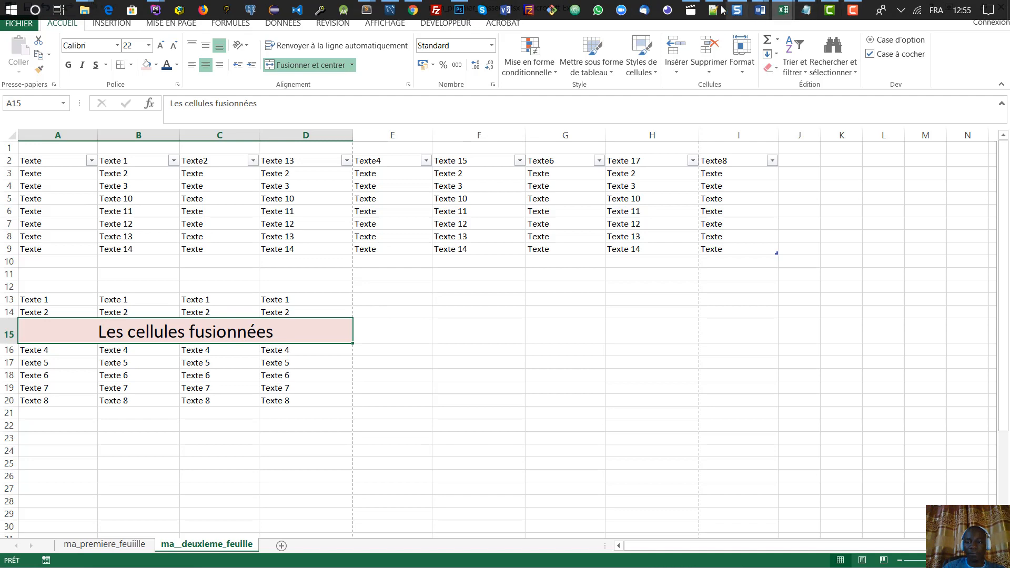
pyautogui.click(415, 10)
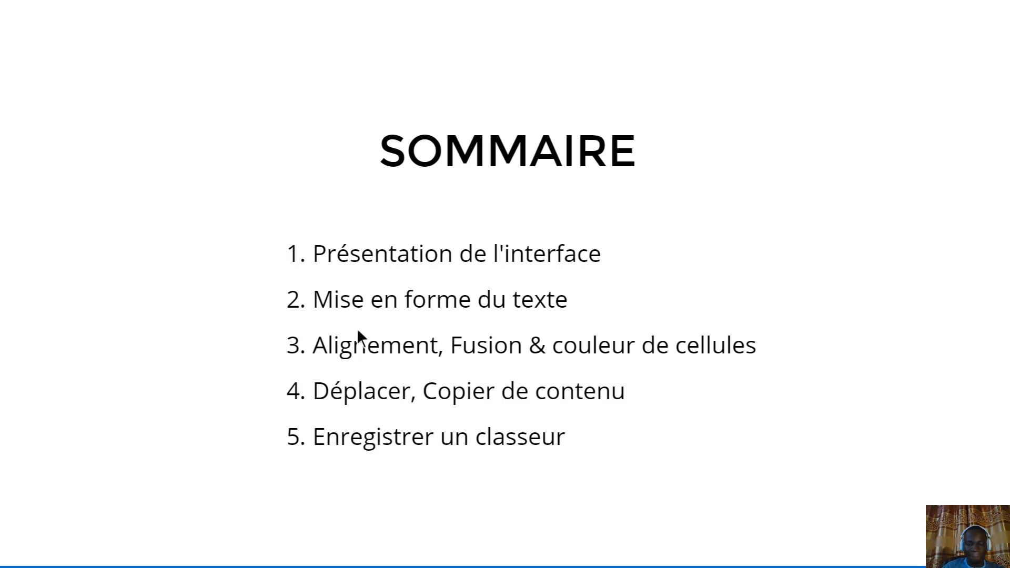
pyautogui.moveTo(904, 5)
pyautogui.hotkey('alt', 'Tab')
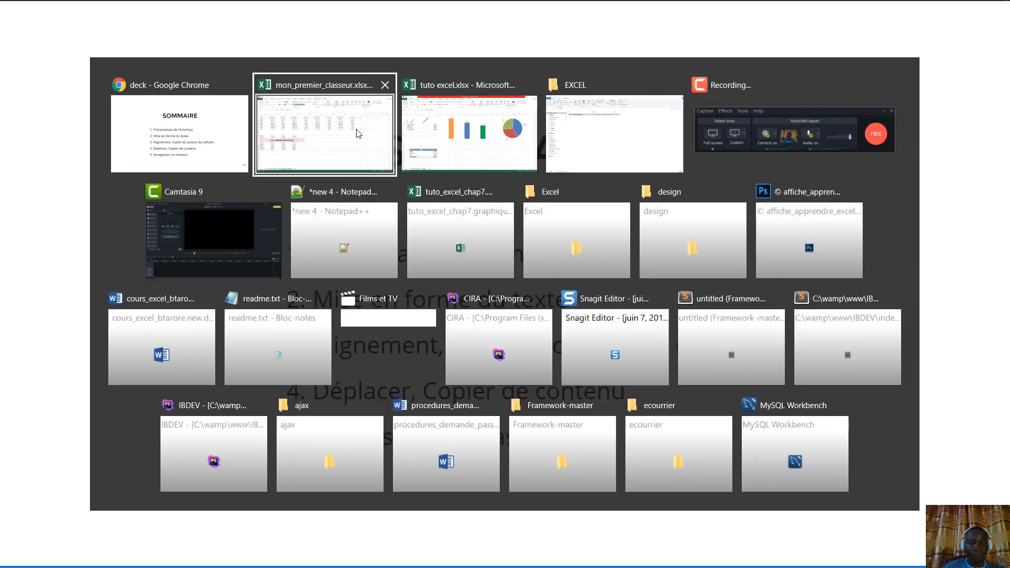
pyautogui.click(357, 134)
pyautogui.click(568, 227)
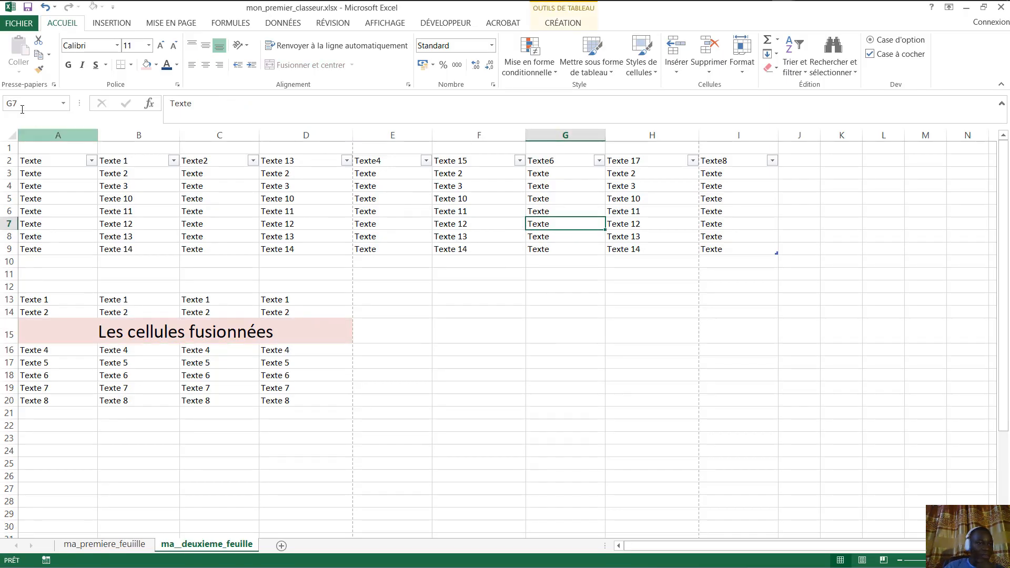
# - Save mon_premier_classeur and view its Informations page in the File backstage
pyautogui.click(18, 24)
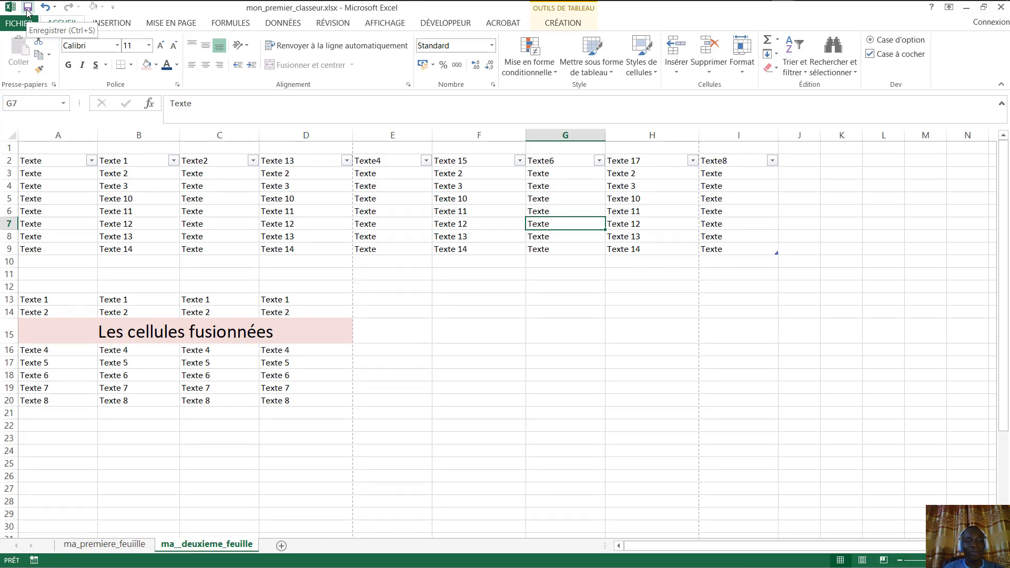
pyautogui.click(27, 9)
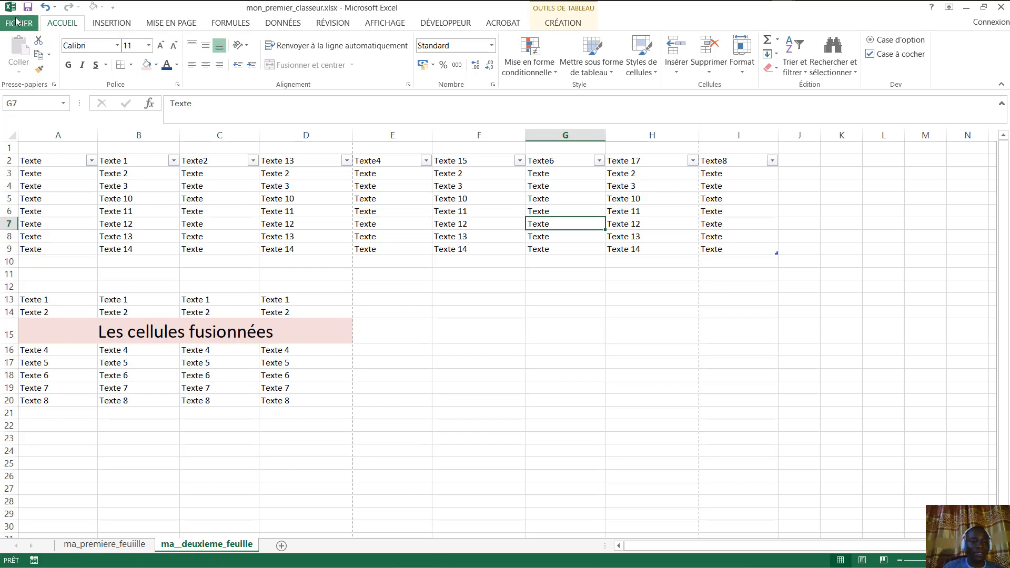
pyautogui.click(17, 22)
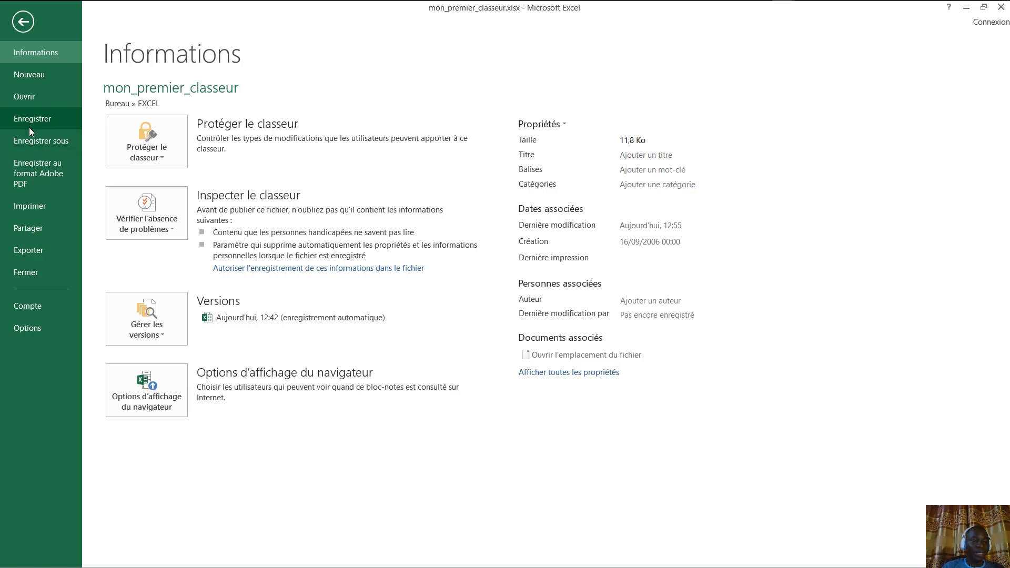
# - From Save As, create a new folder 'autre document' inside EXCEL and open it
pyautogui.click(41, 141)
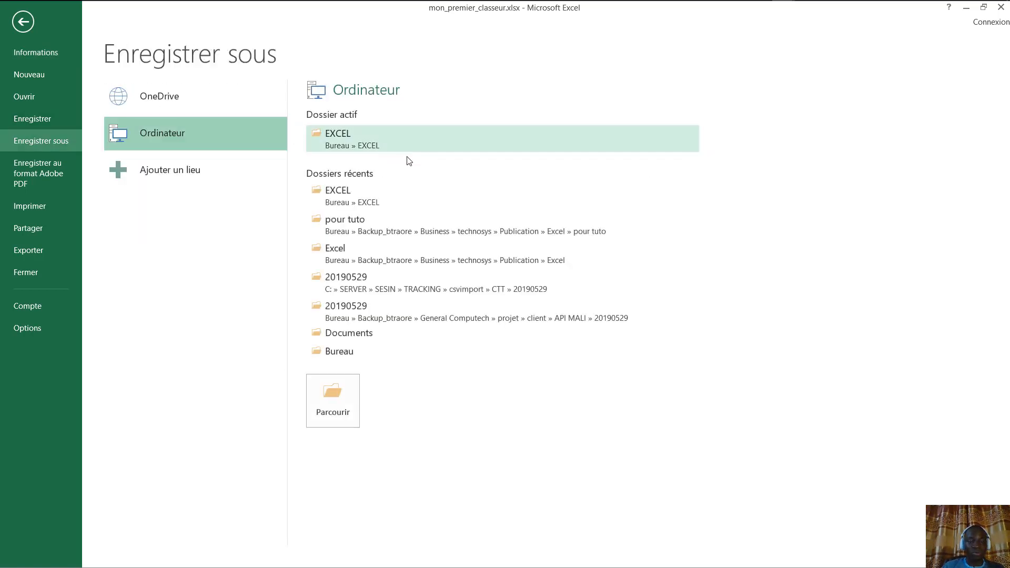
pyautogui.click(410, 140)
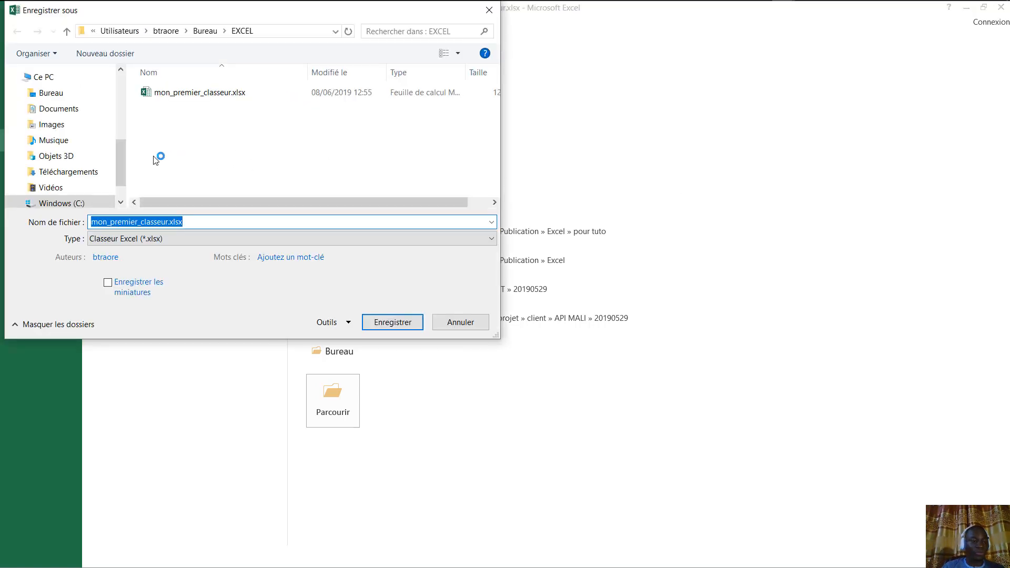
pyautogui.click(203, 135)
pyautogui.click(123, 54)
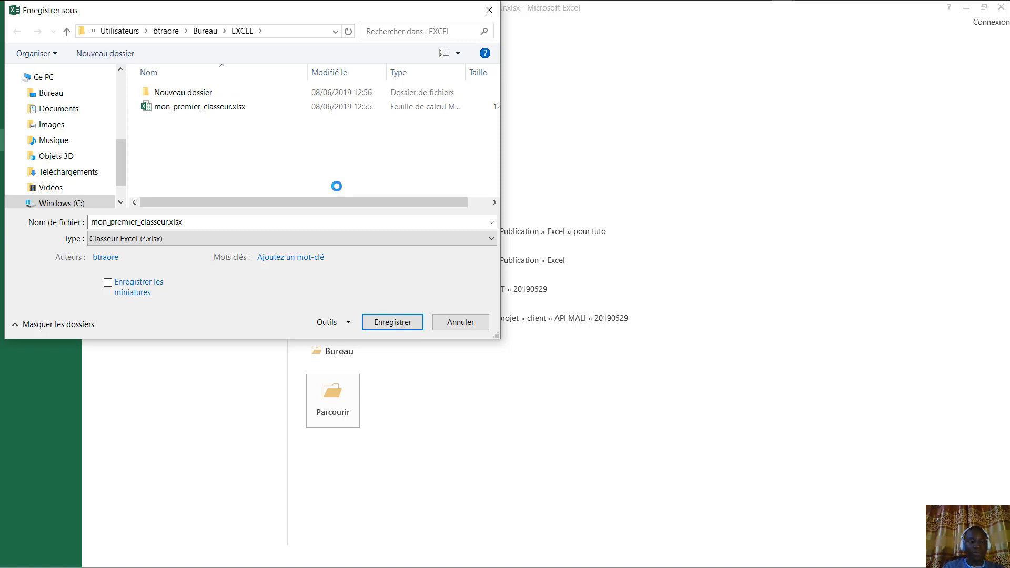
pyautogui.click(206, 96)
pyautogui.click(206, 97)
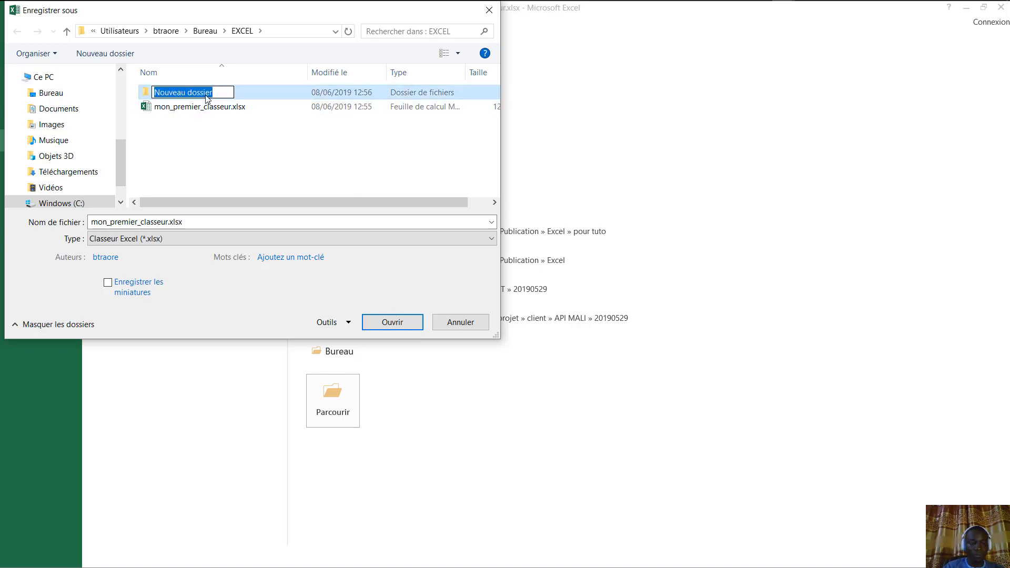
pyautogui.write('autre docume')
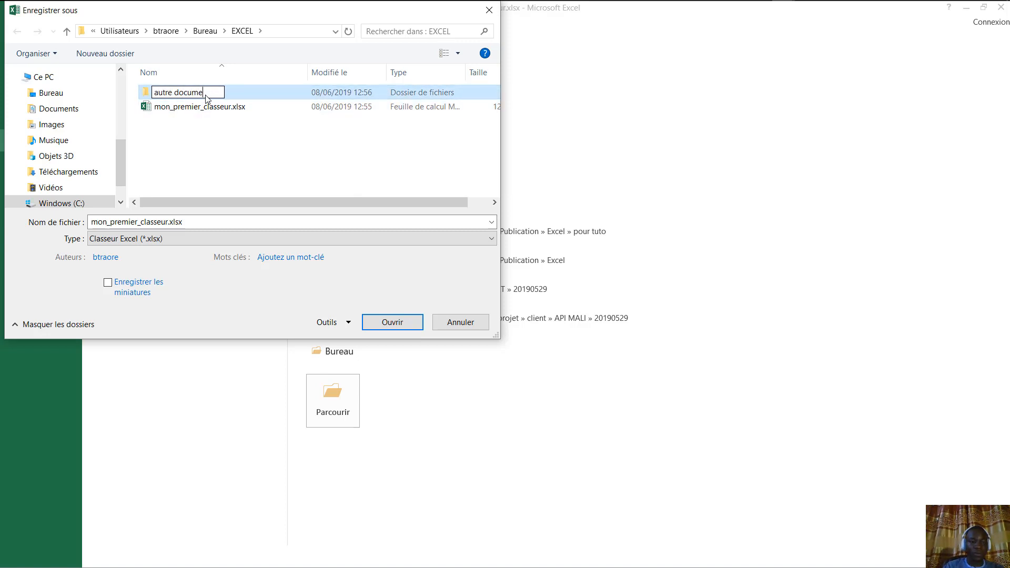
pyautogui.write('nt')
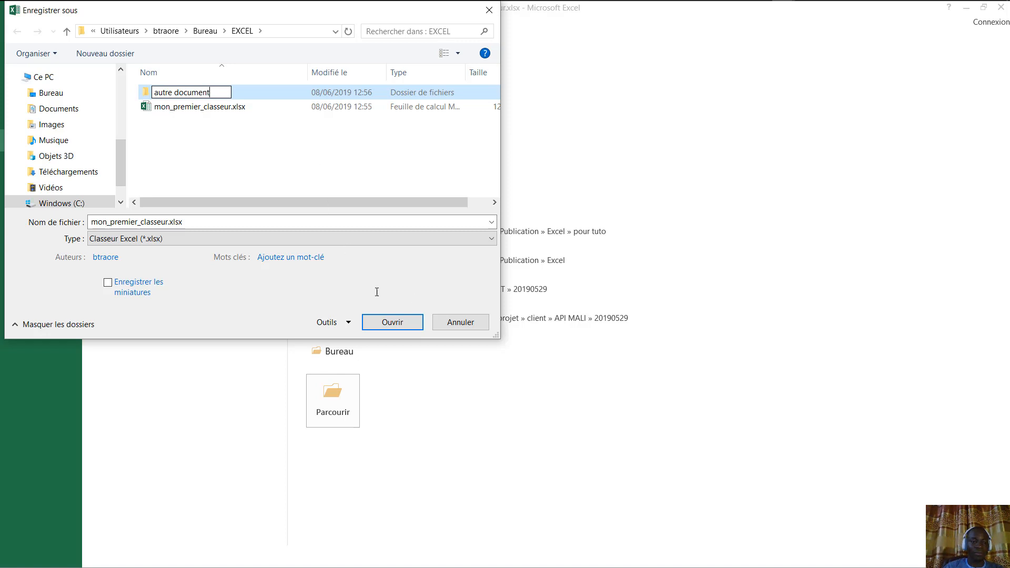
pyautogui.press('Return')
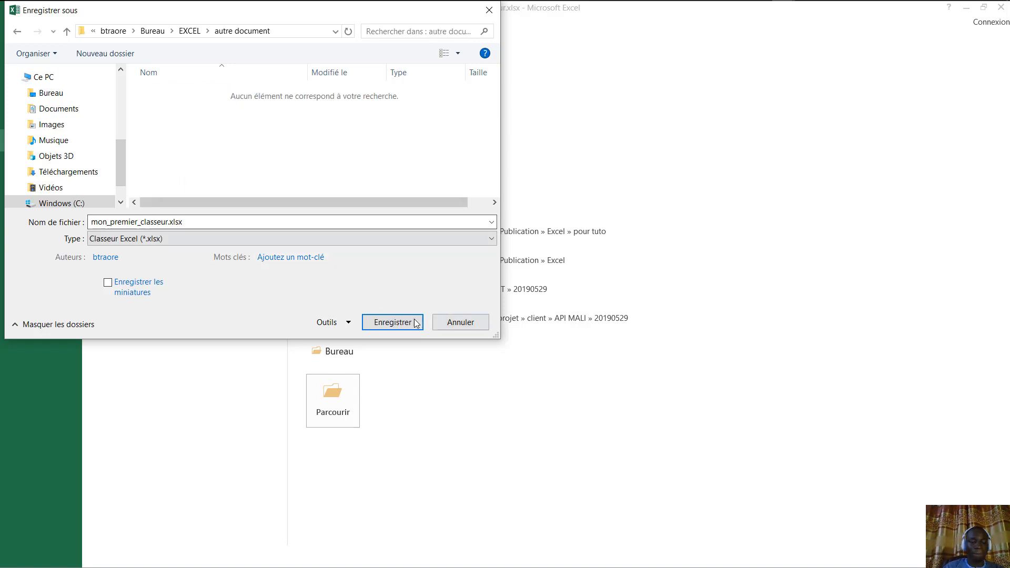
# - Save the workbook into that folder and return to the summary slide in Chrome
pyautogui.click(394, 323)
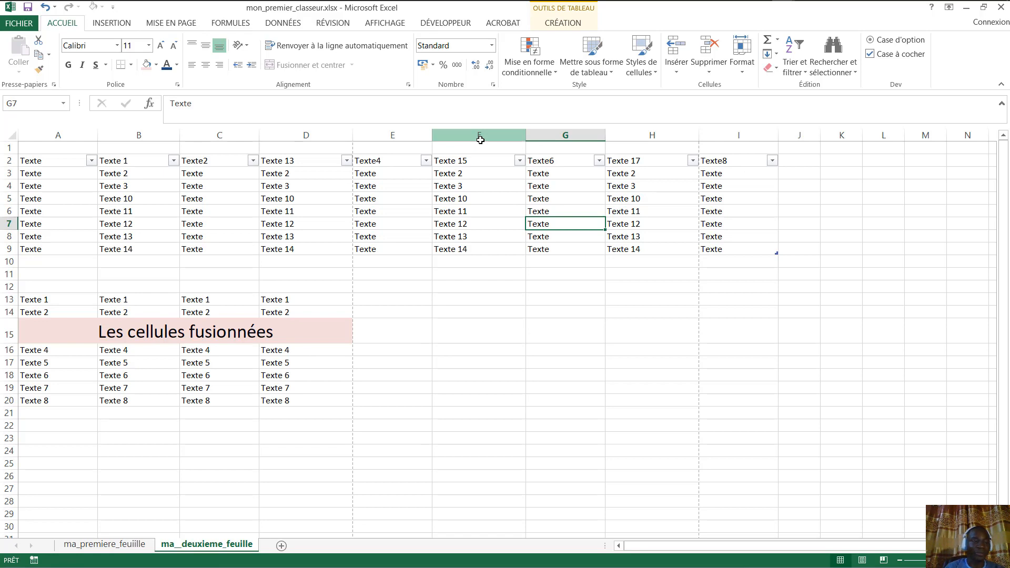
pyautogui.moveTo(702, 9)
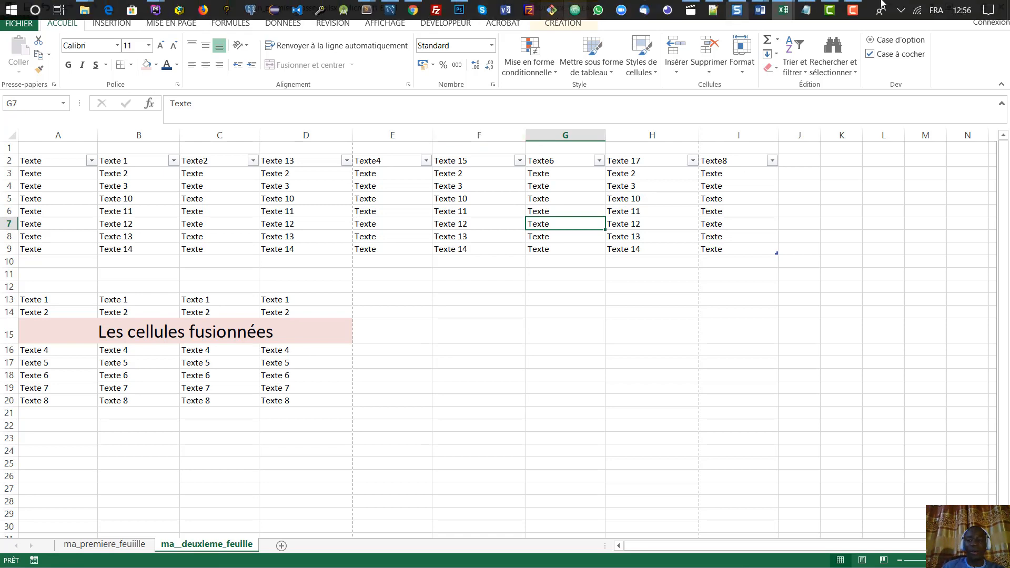
pyautogui.click(413, 10)
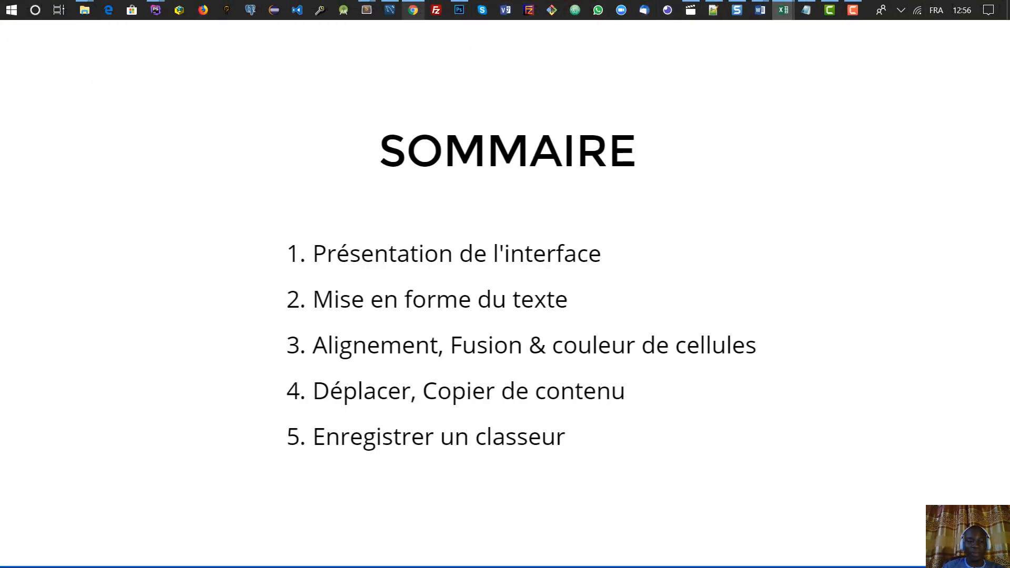